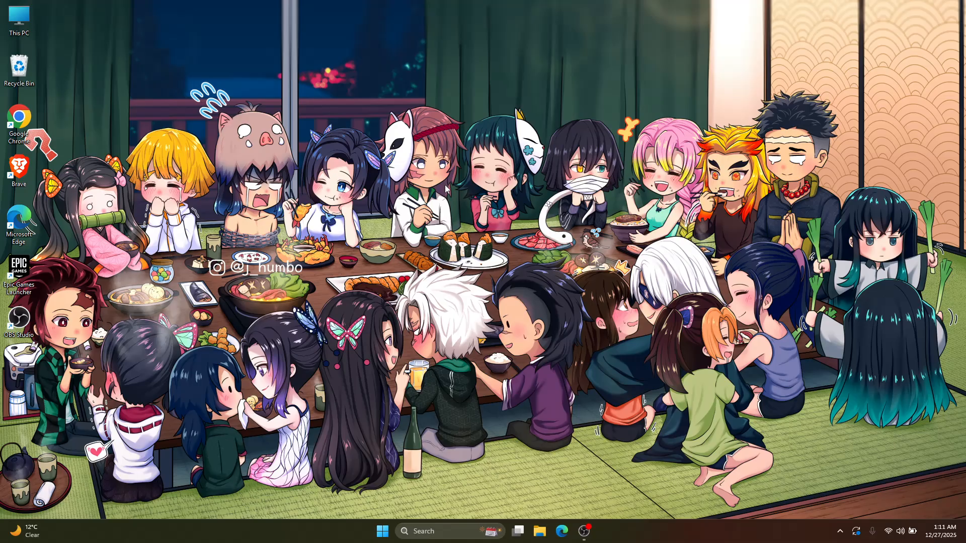
# Search the computer's installed apps for Excel
pyautogui.rightClick(421, 164)
pyautogui.click(462, 202)
pyautogui.press('super')
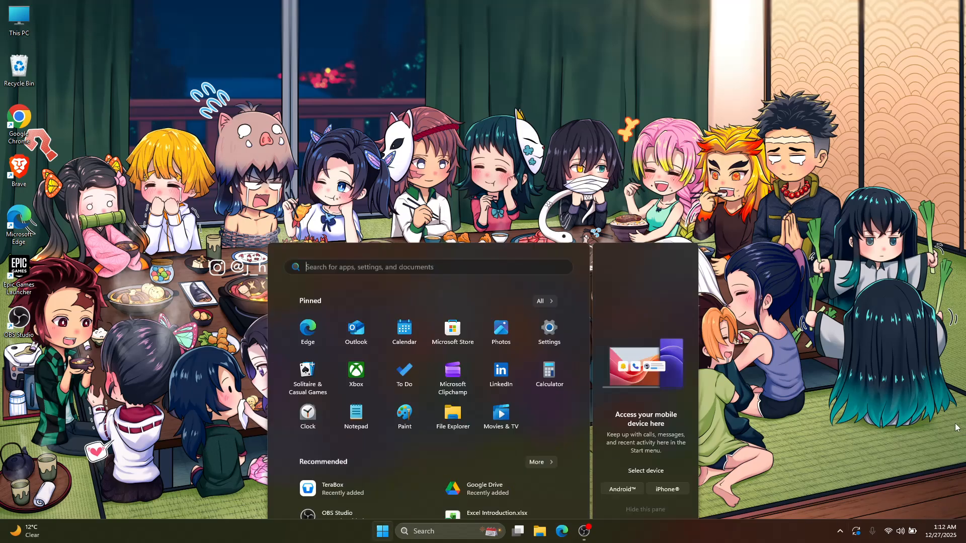
pyautogui.write('excel')
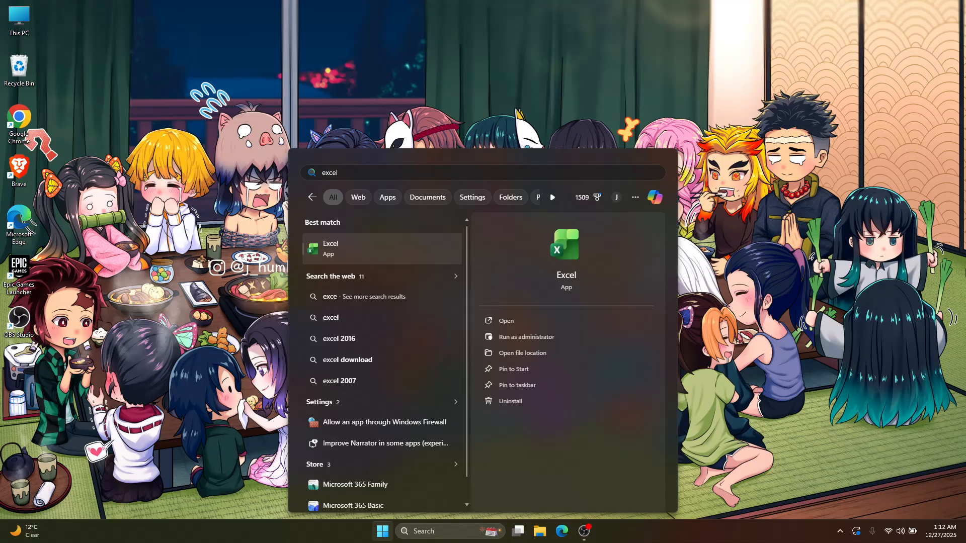
pyautogui.press('Return')
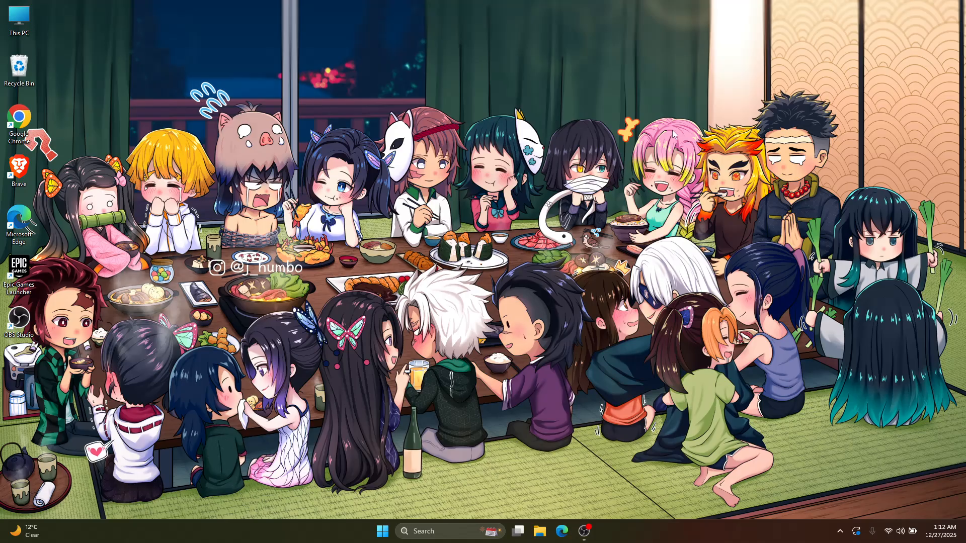
pyautogui.press('super')
pyautogui.press('super')
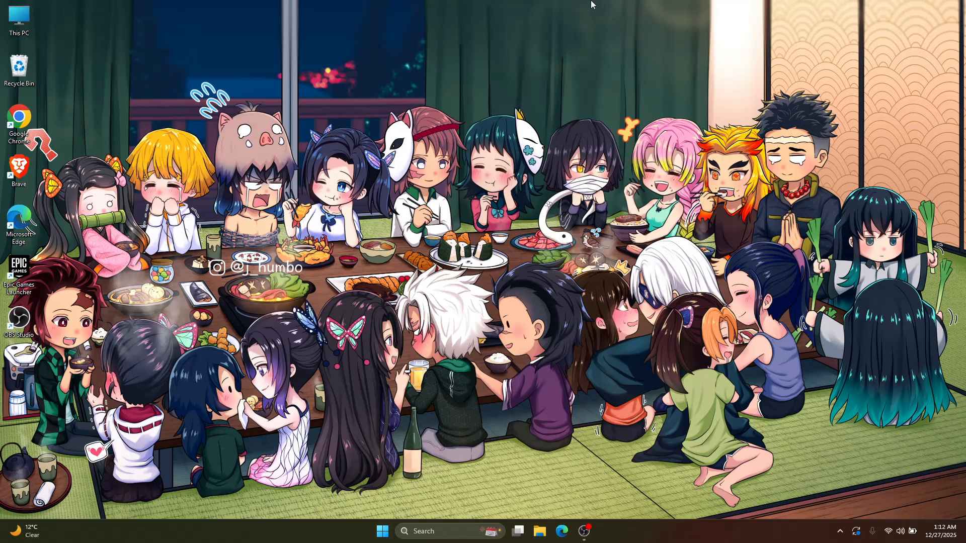
# Switch to Microsoft Edge, postpone the recommended browser settings, and search the web for "excel downlod"
pyautogui.doubleClick(19, 220)
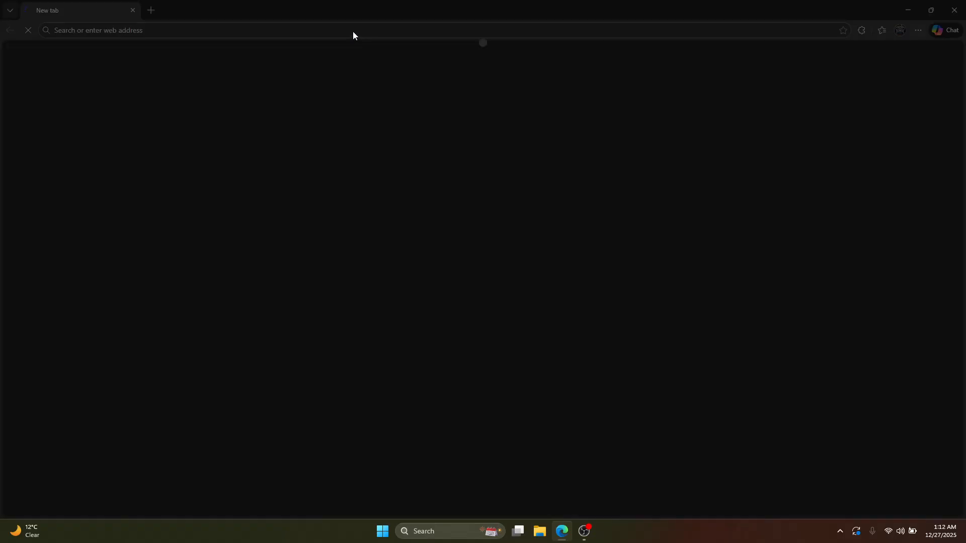
pyautogui.click(880, 170)
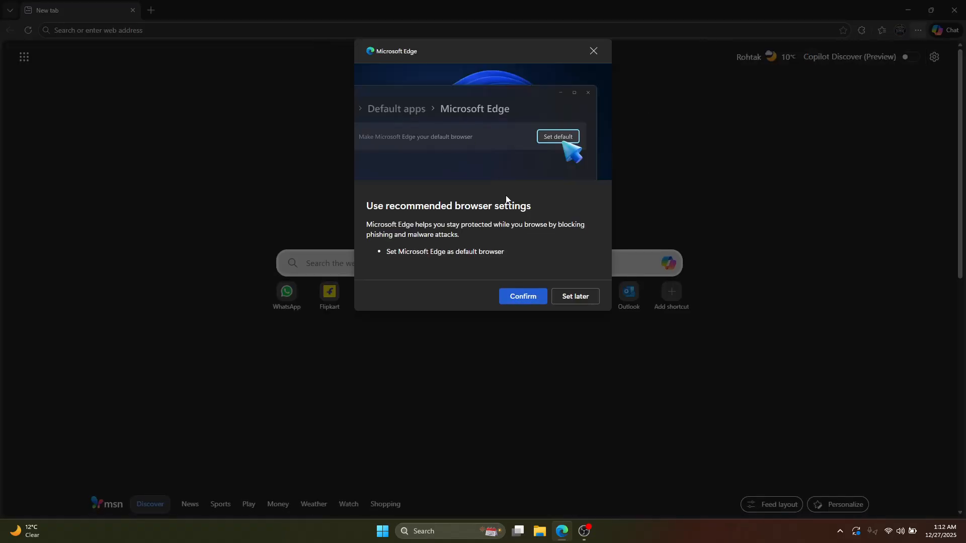
pyautogui.click(573, 297)
pyautogui.click(294, 35)
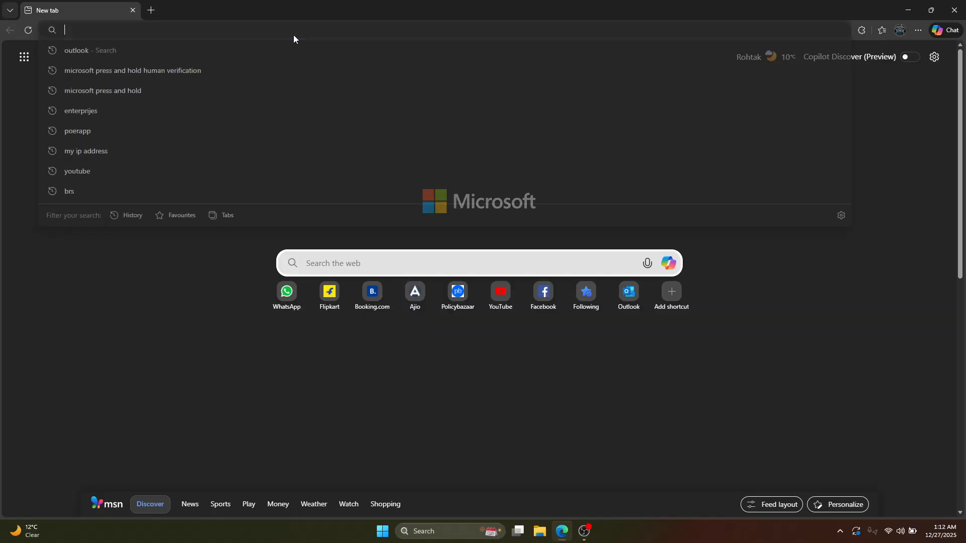
pyautogui.write('excel downlod')
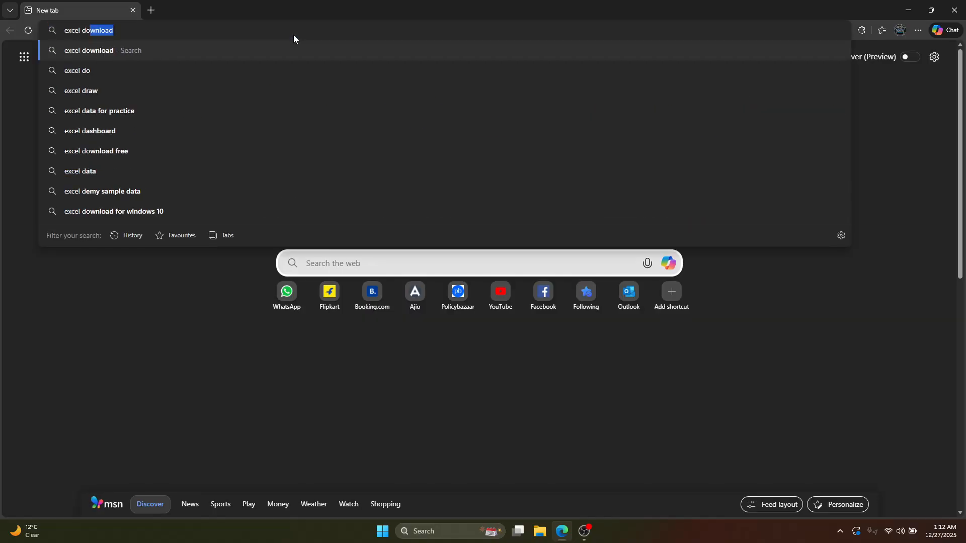
pyautogui.press('Return')
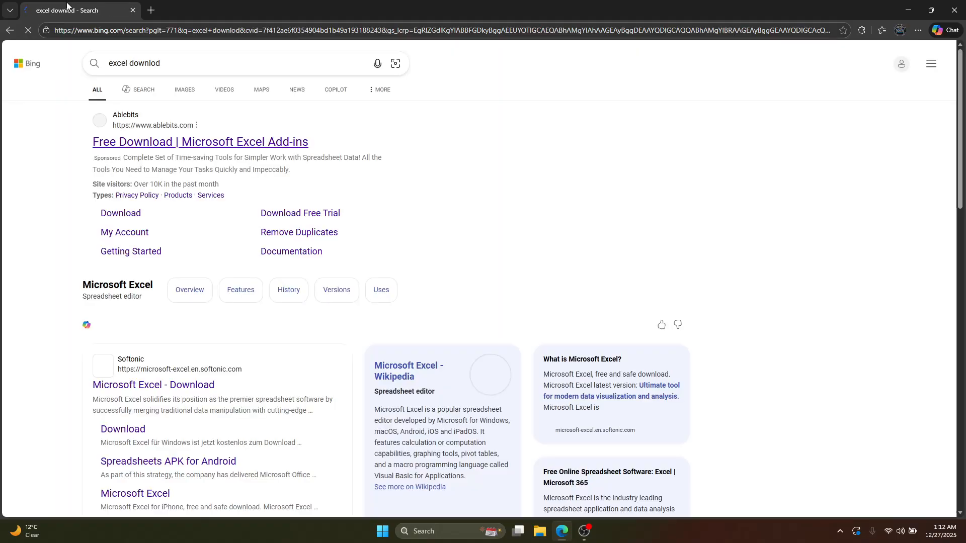
# Look over the web results for downloading Excel and close the browser
pyautogui.scroll(-3, 468, 202)
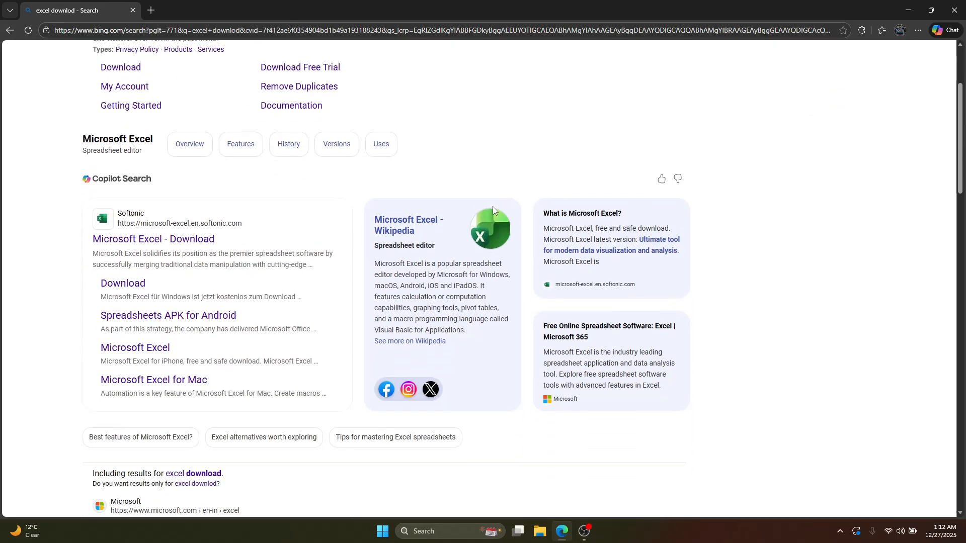
pyautogui.scroll(-3, 493, 206)
pyautogui.scroll(2, 297, 252)
pyautogui.scroll(-5, 478, 371)
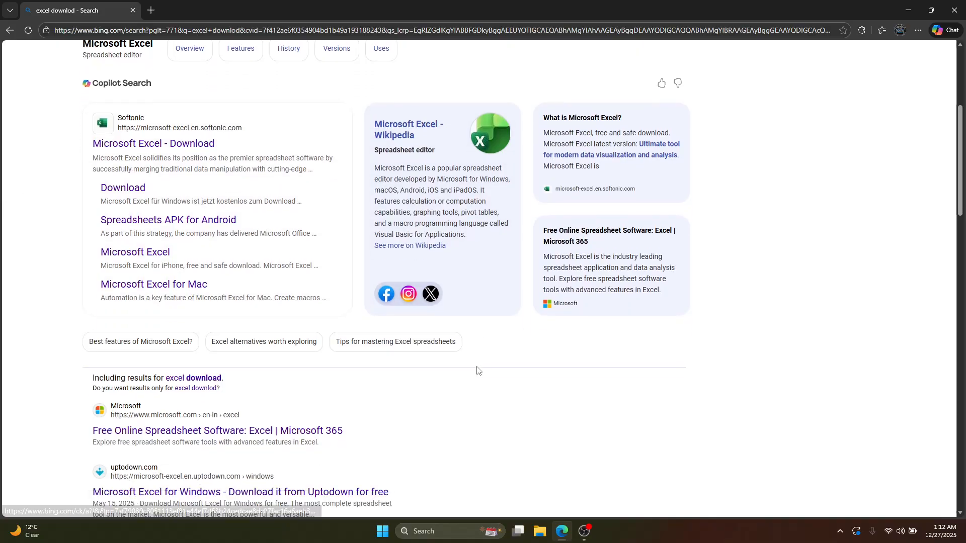
pyautogui.scroll(9, 377, 302)
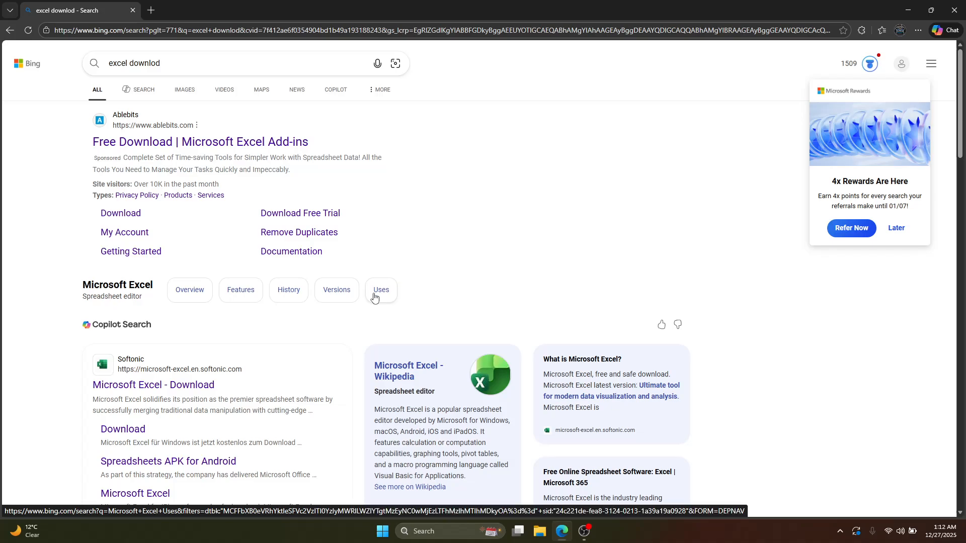
pyautogui.click(955, 10)
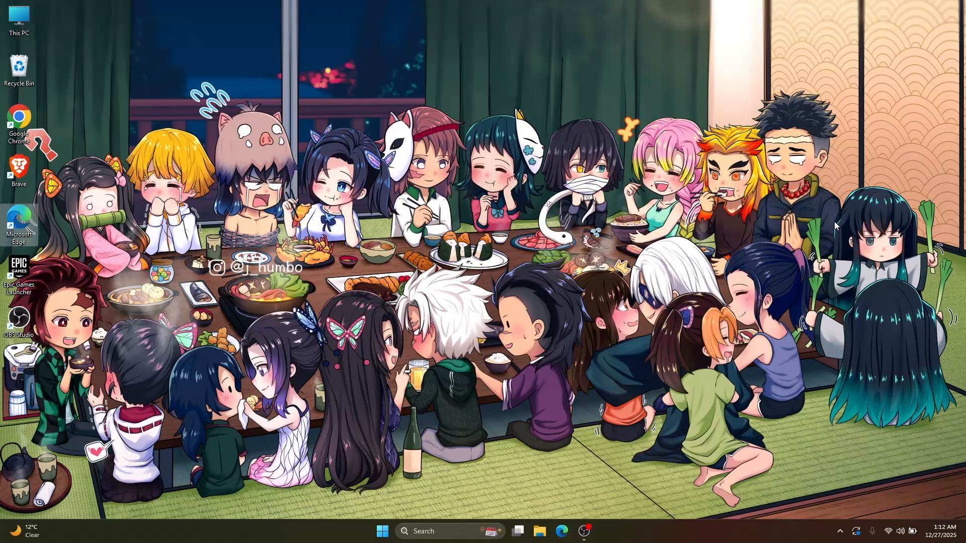
pyautogui.rightClick(470, 160)
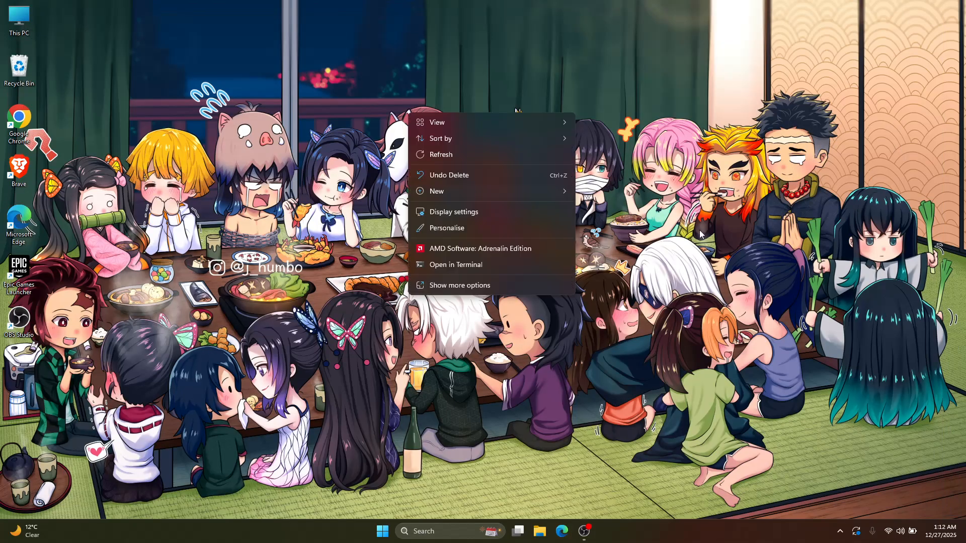
pyautogui.click(445, 156)
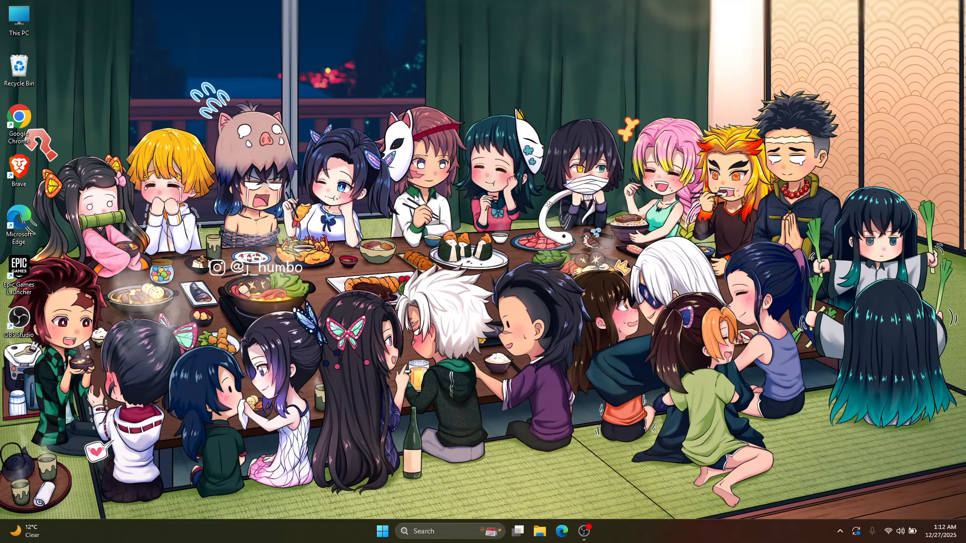
pyautogui.press('super')
pyautogui.write('excel')
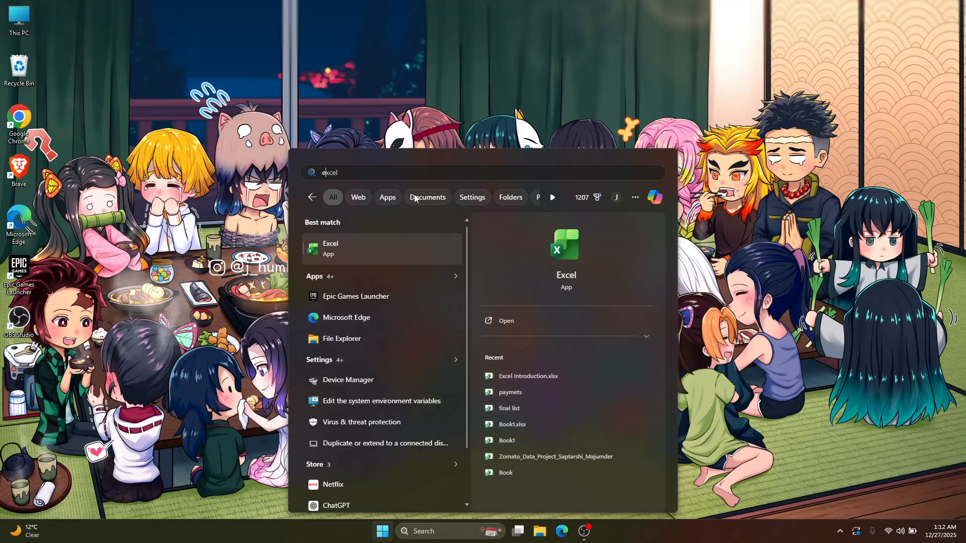
pyautogui.press('BackSpace')
pyautogui.press('super')
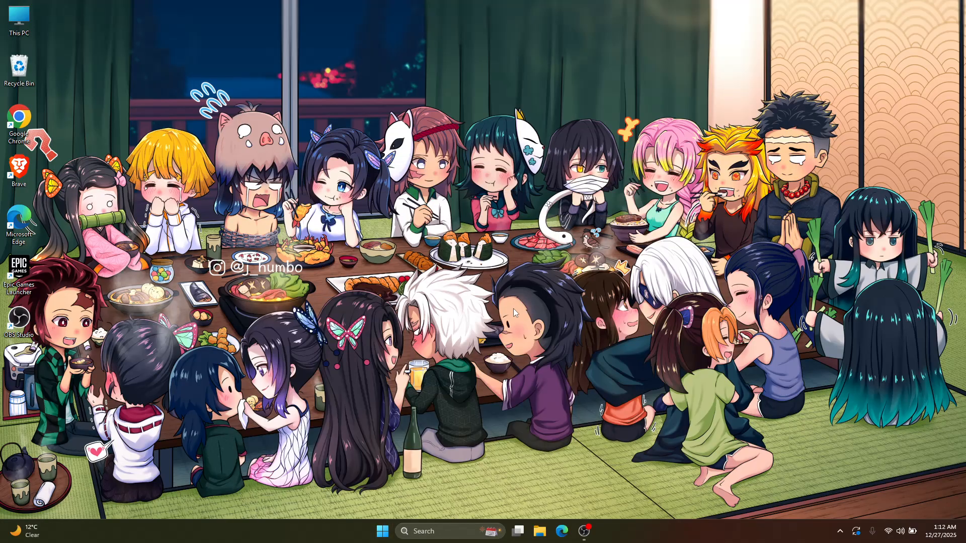
# Look through the recommended items and the full list of installed apps to locate Excel
pyautogui.press('super')
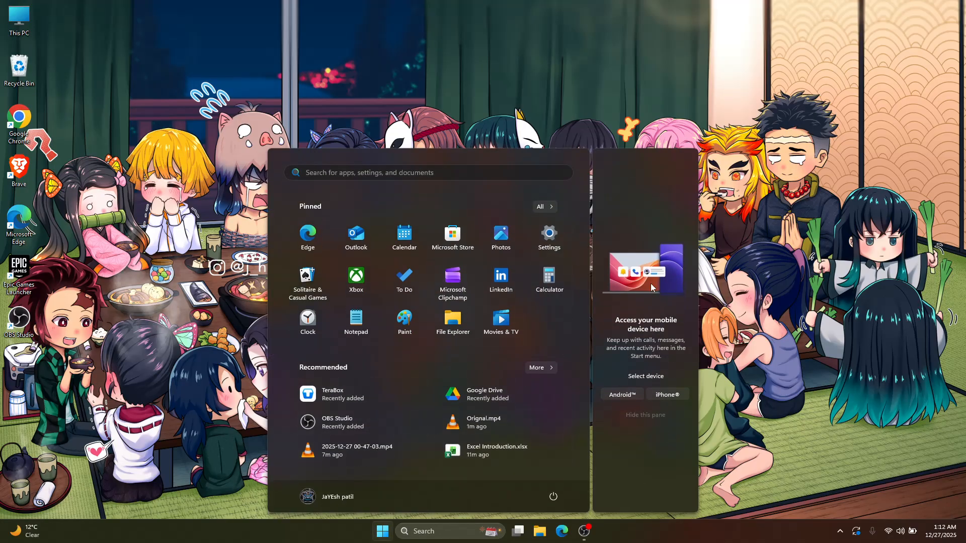
pyautogui.click(538, 368)
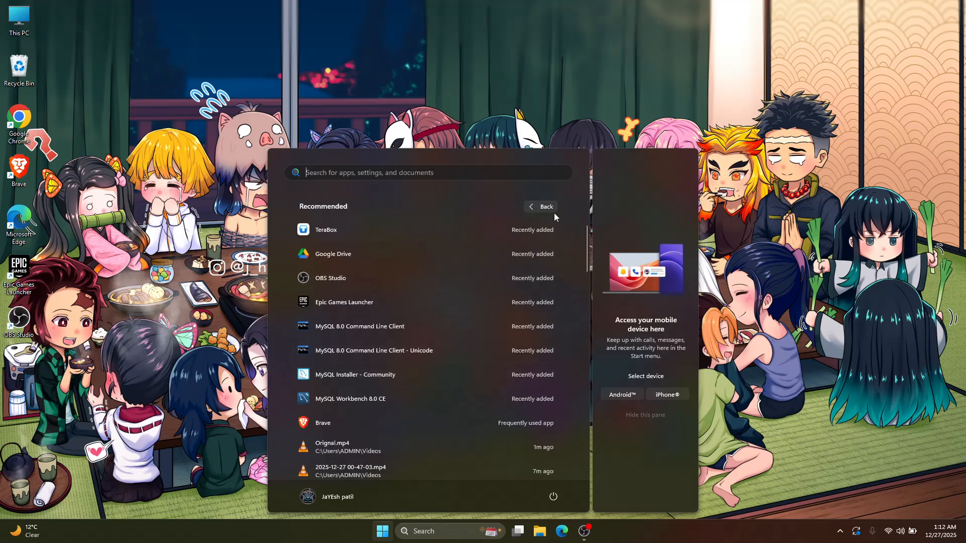
pyautogui.click(543, 210)
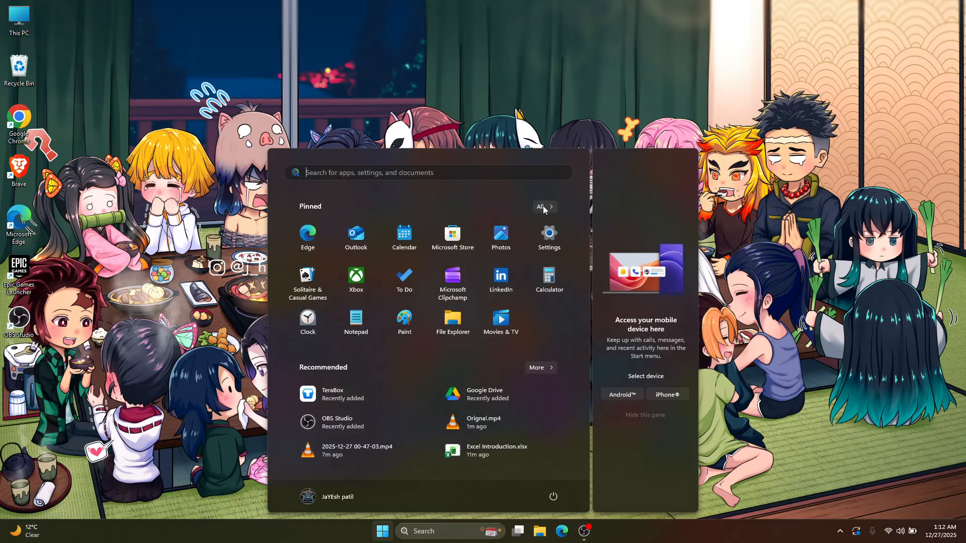
pyautogui.click(543, 207)
pyautogui.scroll(-3, 410, 314)
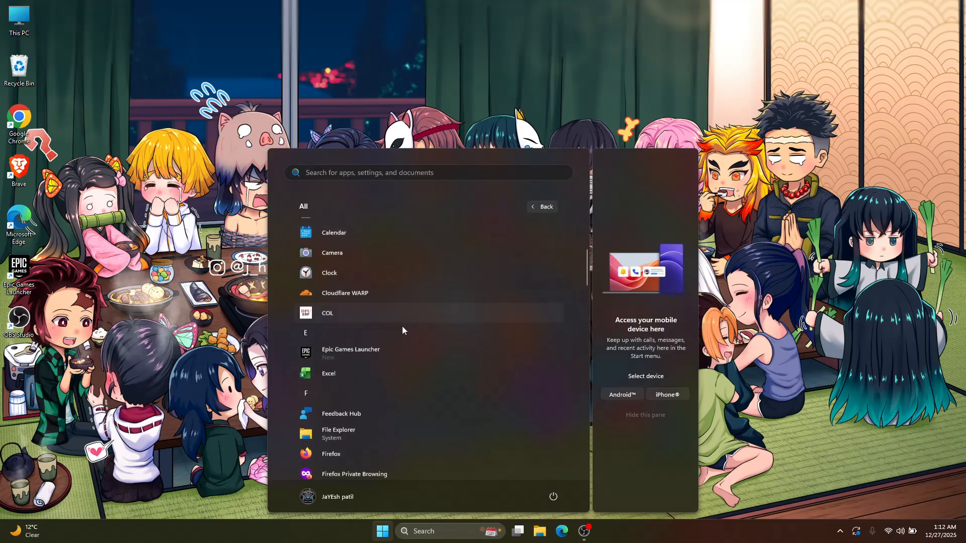
pyautogui.click(362, 380)
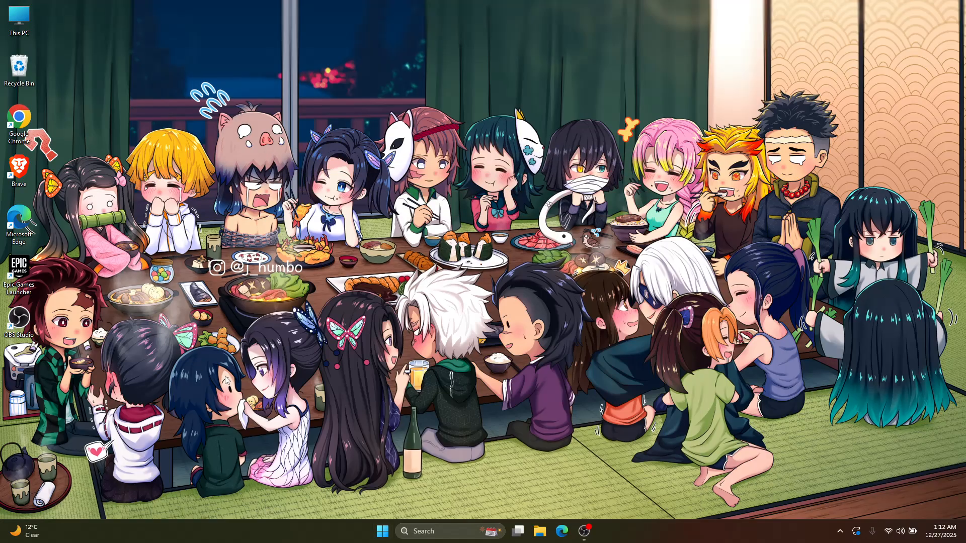
pyautogui.click(418, 531)
pyautogui.click(382, 531)
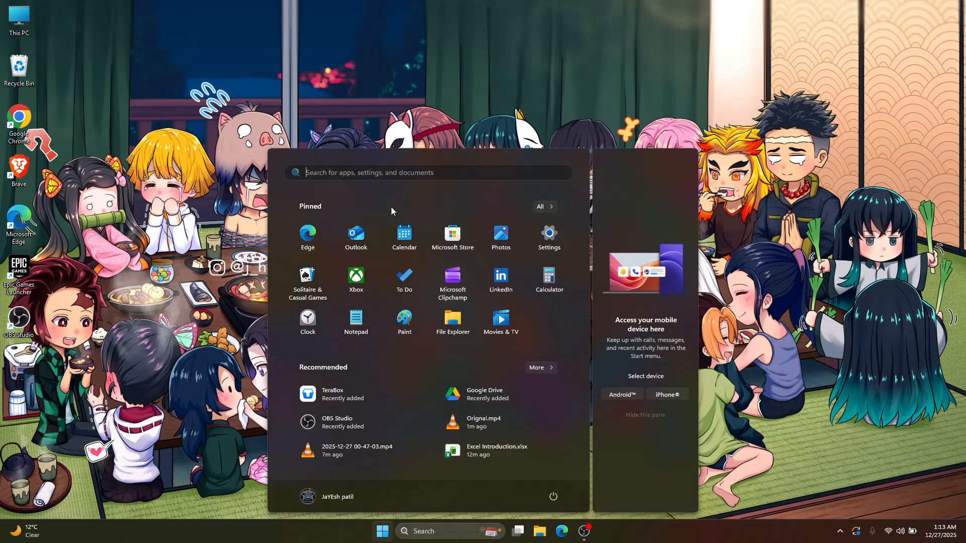
pyautogui.click(364, 172)
pyautogui.click(240, 208)
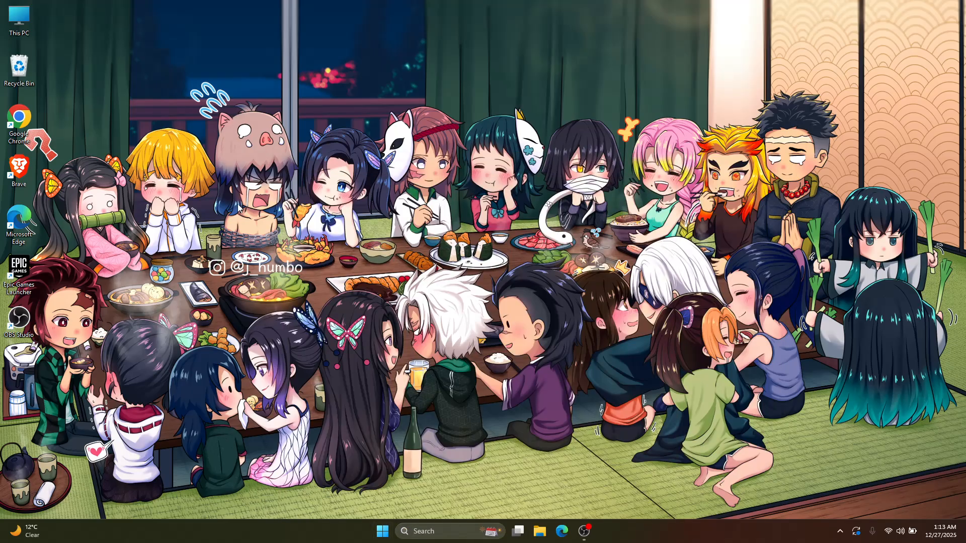
# Find and launch Excel from the system search and create a blank workbook
pyautogui.press('super')
pyautogui.write('exce')
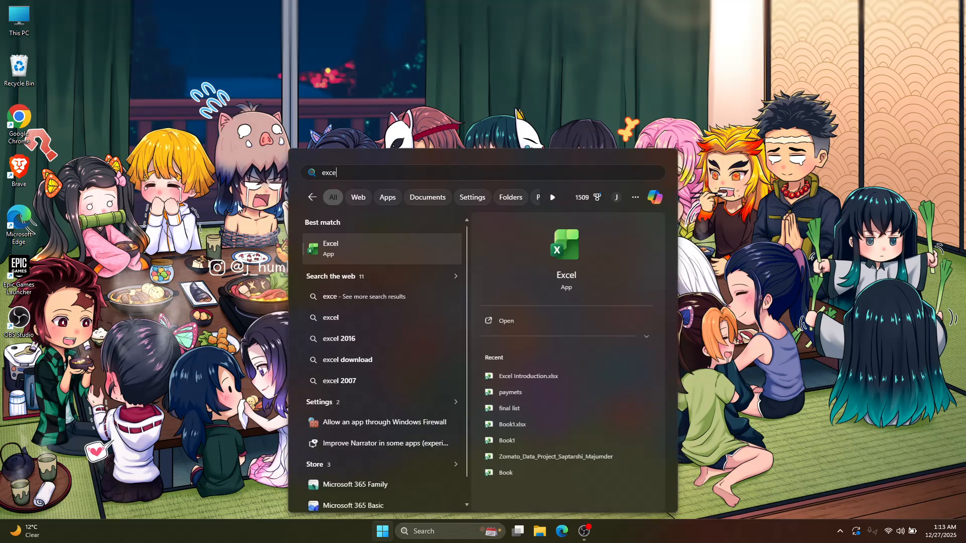
pyautogui.click(240, 208)
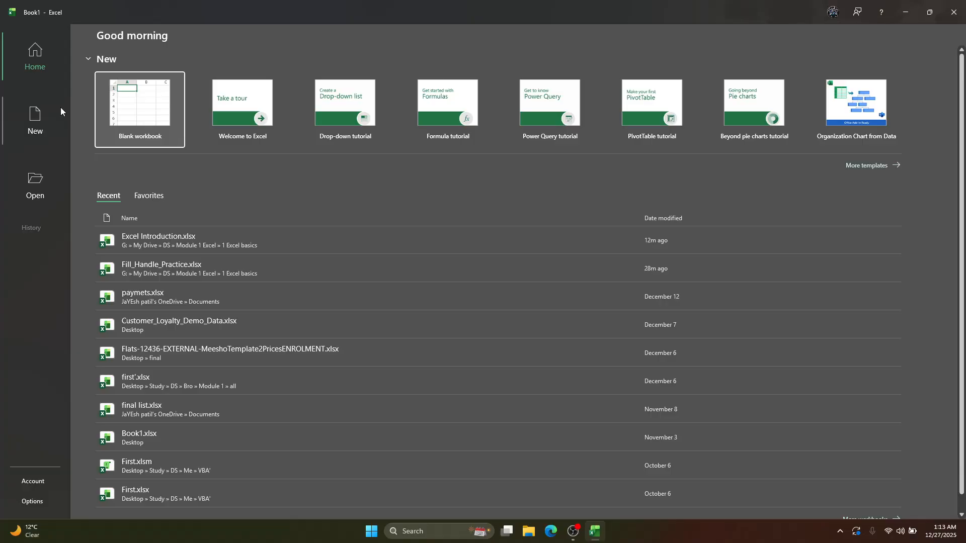
pyautogui.click(161, 122)
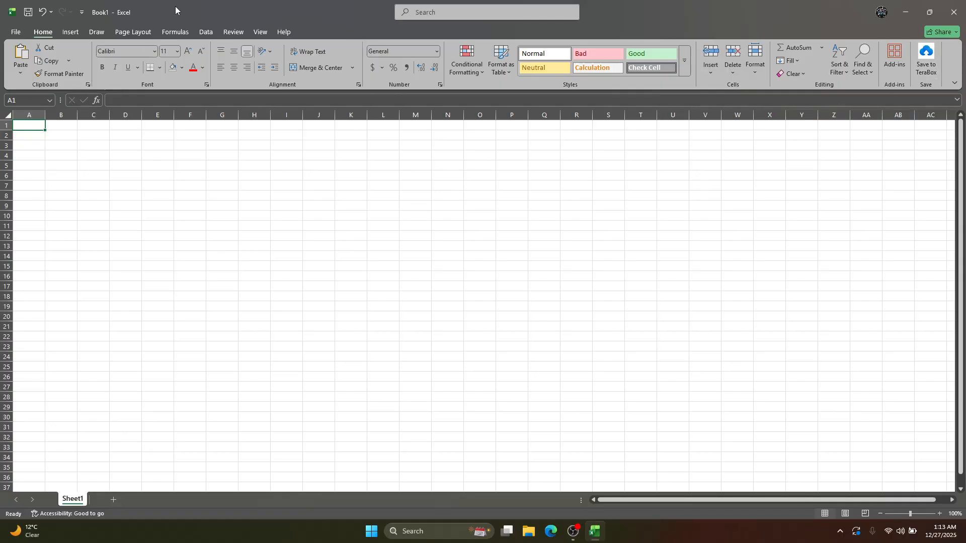
pyautogui.click(15, 31)
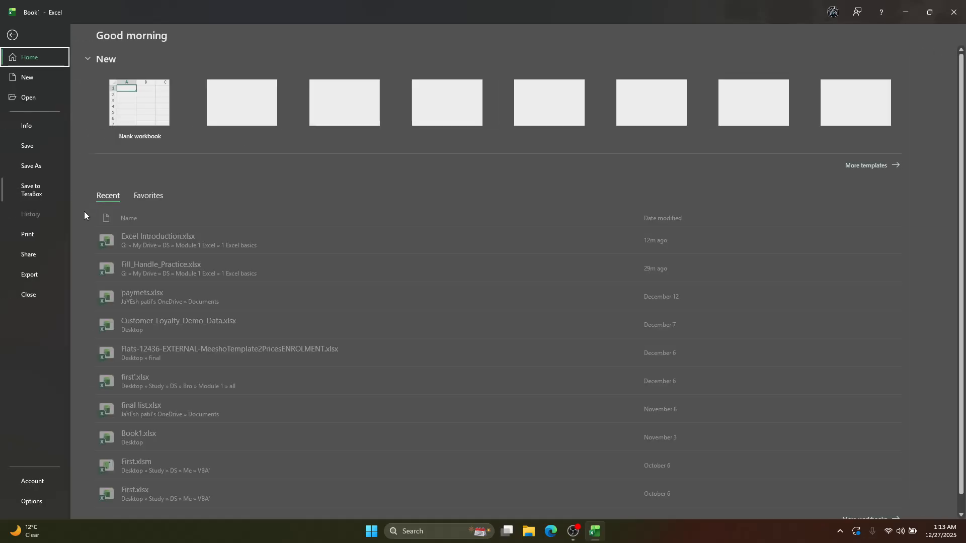
pyautogui.click(46, 483)
pyautogui.click(143, 197)
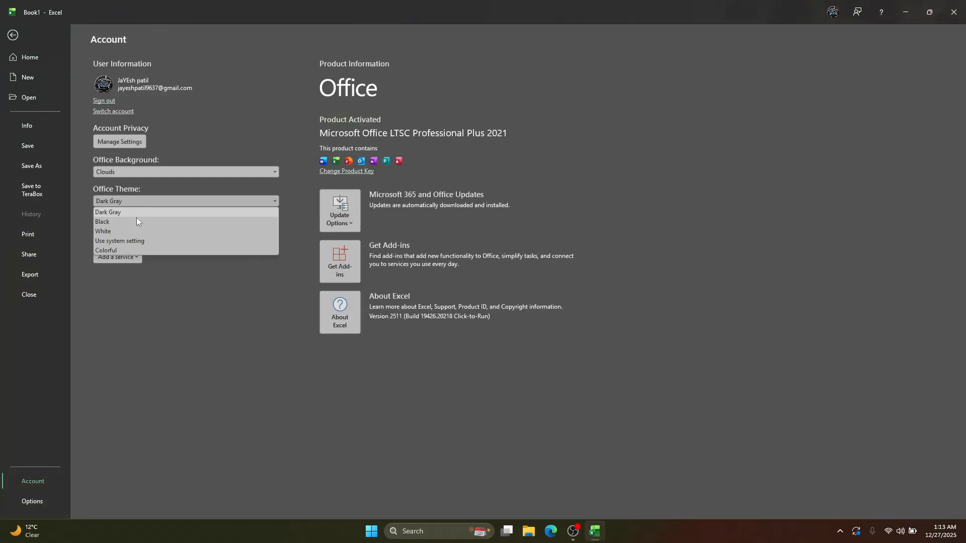
pyautogui.click(129, 223)
# Try the Use system setting, Colorful and White Office themes one after another
pyautogui.click(132, 202)
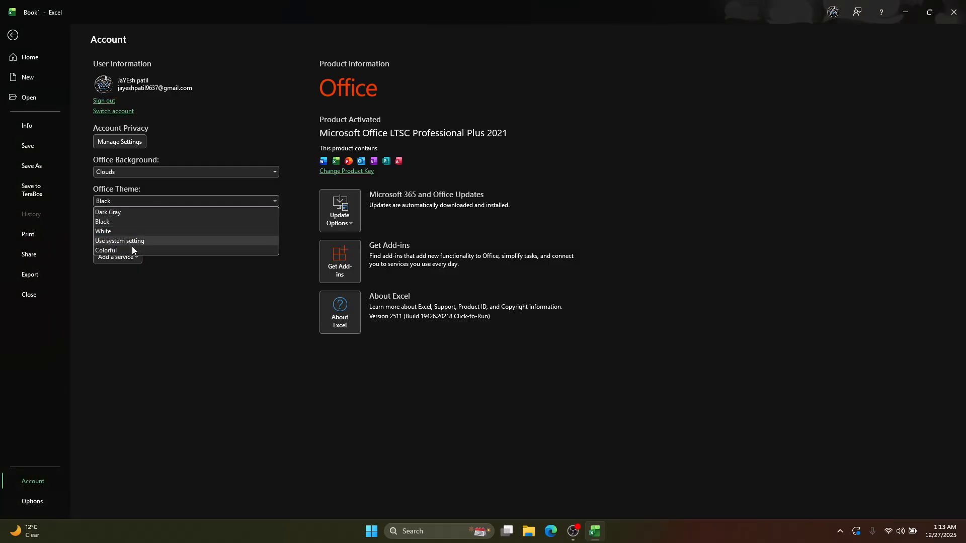
pyautogui.click(131, 244)
pyautogui.click(202, 203)
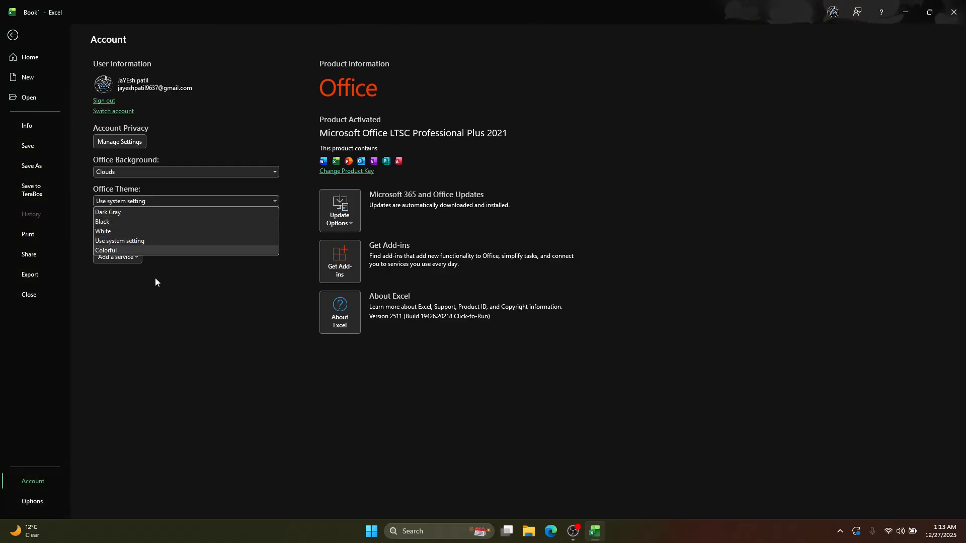
pyautogui.click(138, 249)
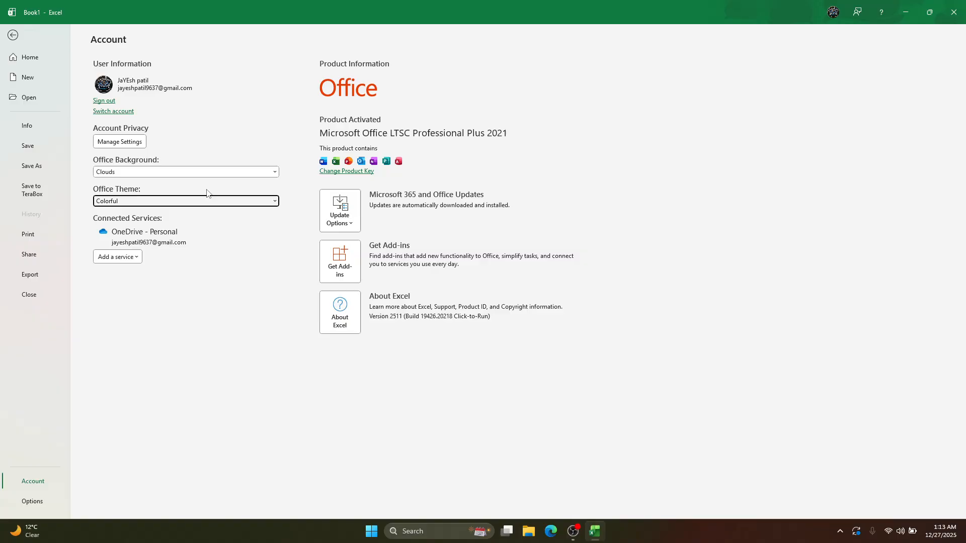
pyautogui.click(201, 202)
pyautogui.click(158, 232)
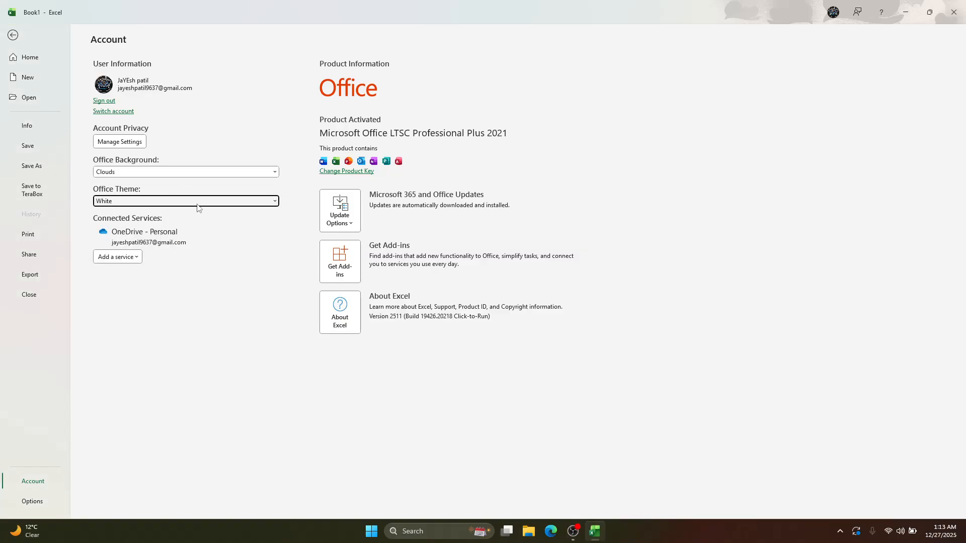
# Switch the Office theme back to Black and return to the blank worksheet
pyautogui.click(197, 203)
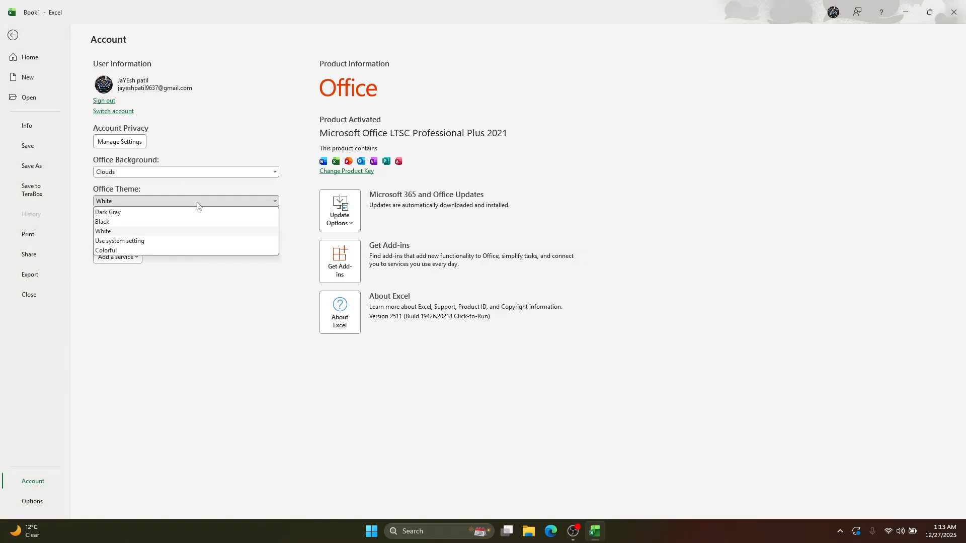
pyautogui.click(145, 222)
pyautogui.click(13, 38)
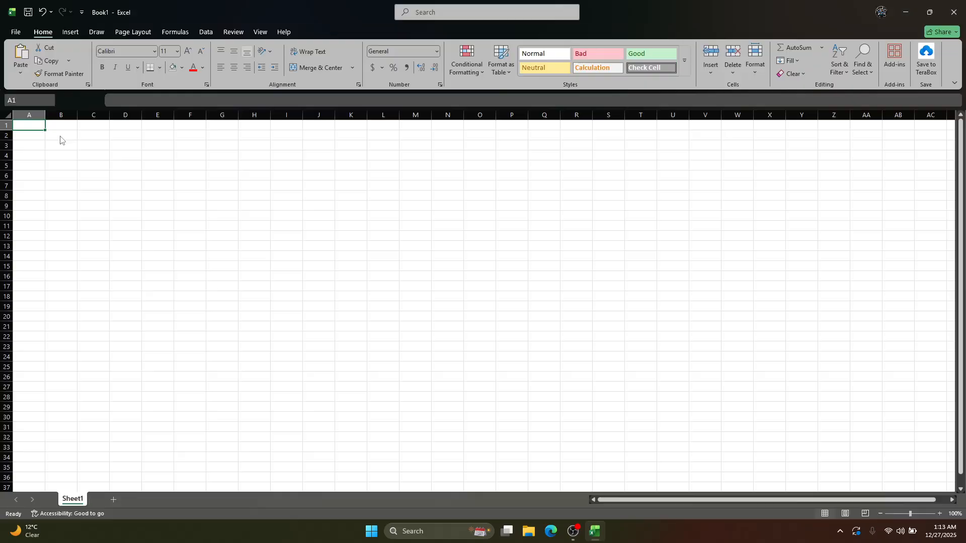
# Look over the Insert, Draw and Home commands, and try selecting a block of cells in the blank worksheet
pyautogui.click(95, 145)
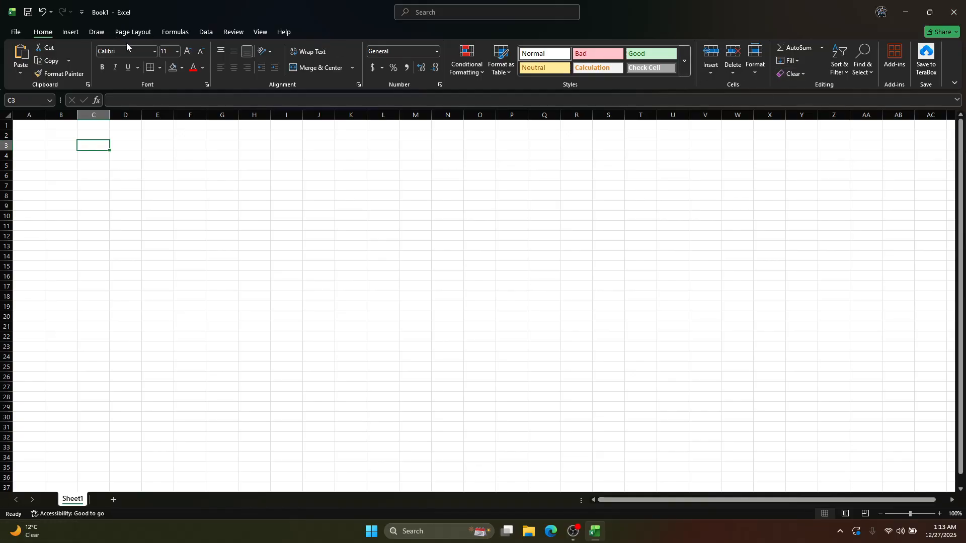
pyautogui.click(71, 32)
pyautogui.click(97, 32)
pyautogui.click(44, 33)
pyautogui.moveTo(121, 156); pyautogui.dragTo(384, 312)
pyautogui.click(660, 302)
pyautogui.click(148, 205)
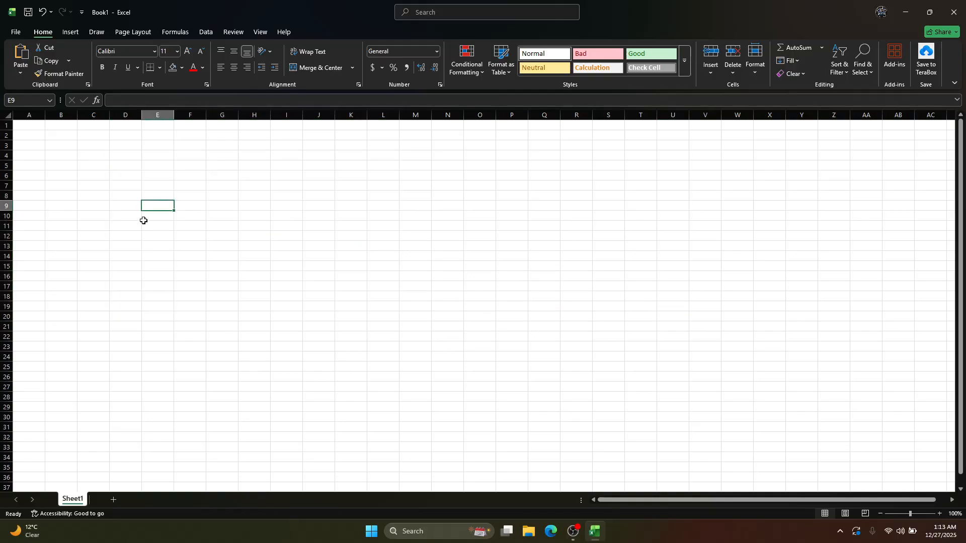
# Zoom the worksheet out and in to compare how the grid looks at different magnifications
pyautogui.keyDown('ctrl'); pyautogui.scroll(6, 218, 269); pyautogui.keyUp('ctrl')
pyautogui.keyDown('ctrl'); pyautogui.scroll(-8, 218, 269); pyautogui.keyUp('ctrl')
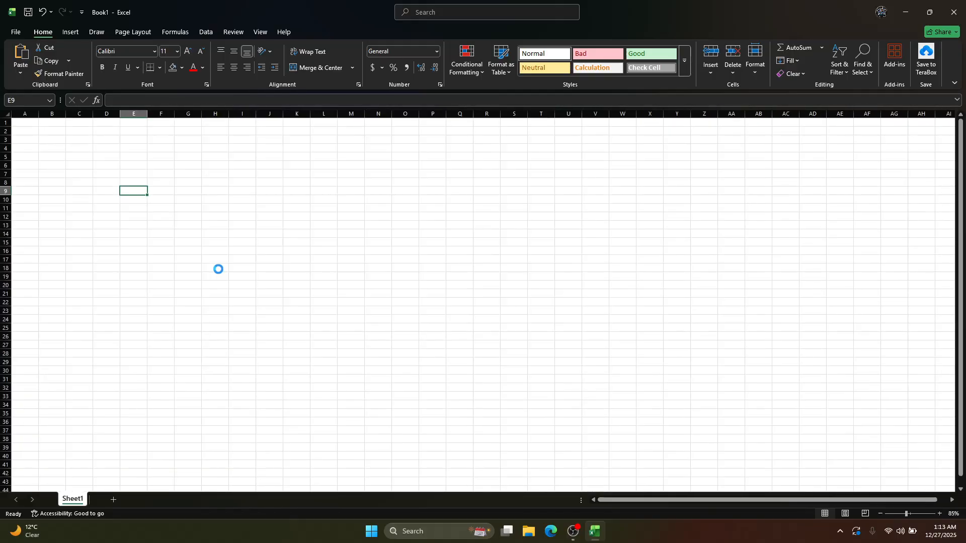
pyautogui.keyDown('ctrl'); pyautogui.scroll(6, 218, 269); pyautogui.keyUp('ctrl')
pyautogui.keyDown('ctrl'); pyautogui.scroll(-3, 218, 270); pyautogui.keyUp('ctrl')
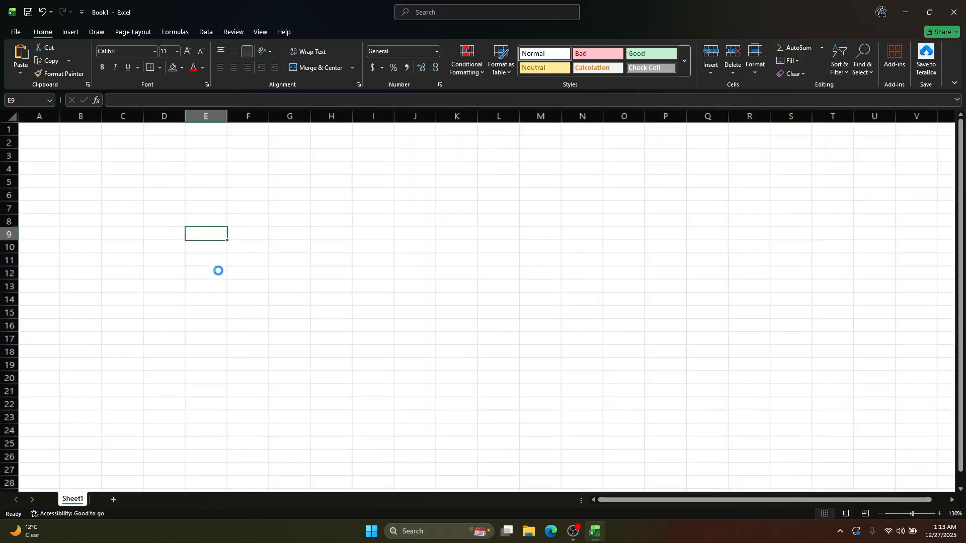
pyautogui.keyDown('ctrl'); pyautogui.scroll(1, 217, 271); pyautogui.keyUp('ctrl')
pyautogui.keyDown('ctrl'); pyautogui.scroll(-4, 218, 270); pyautogui.keyUp('ctrl')
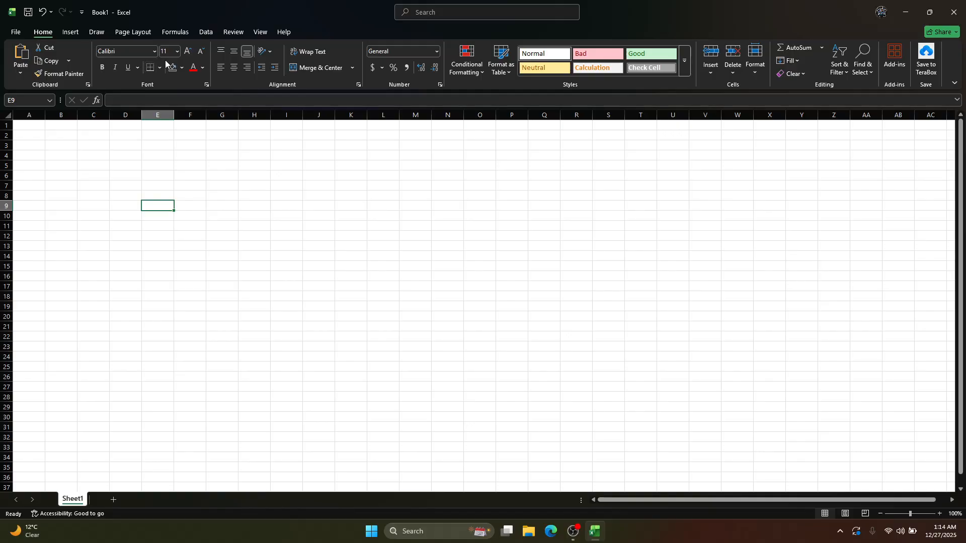
# Look through the worksheet's lower rows, return to row 1 and enlarge the sheet to 334% zoom
pyautogui.keyDown('ctrl'); pyautogui.scroll(8, 173, 195); pyautogui.keyUp('ctrl')
pyautogui.keyDown('ctrl'); pyautogui.scroll(-8, 173, 191); pyautogui.keyUp('ctrl')
pyautogui.keyDown('ctrl'); pyautogui.scroll(8, 173, 193); pyautogui.keyUp('ctrl')
pyautogui.keyDown('ctrl'); pyautogui.scroll(-8, 173, 193); pyautogui.keyUp('ctrl')
pyautogui.scroll(-8, 173, 191)
pyautogui.scroll(7, 173, 192)
pyautogui.scroll(-7, 173, 192)
pyautogui.scroll(7, 173, 192)
pyautogui.scroll(-7, 173, 192)
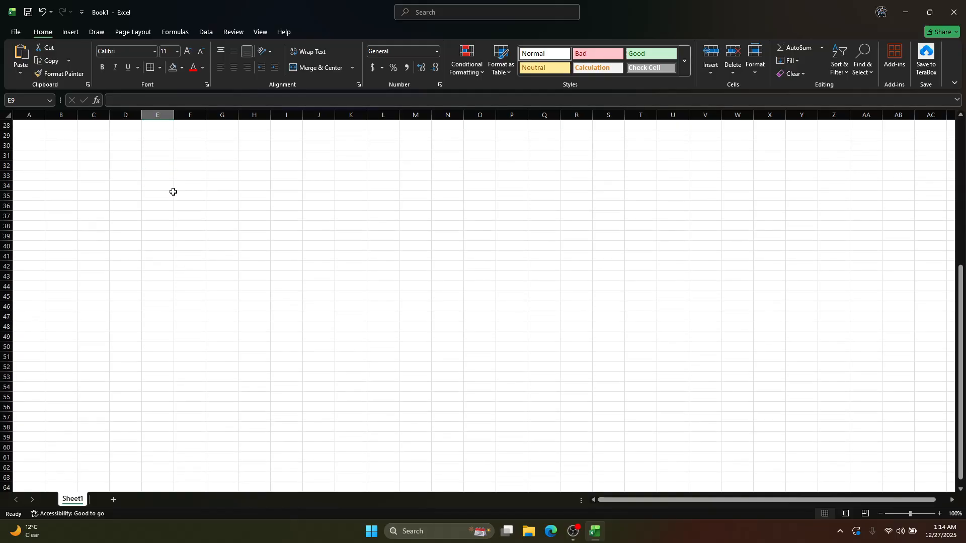
pyautogui.scroll(6, 172, 191)
pyautogui.moveTo(910, 514); pyautogui.dragTo(929, 513)
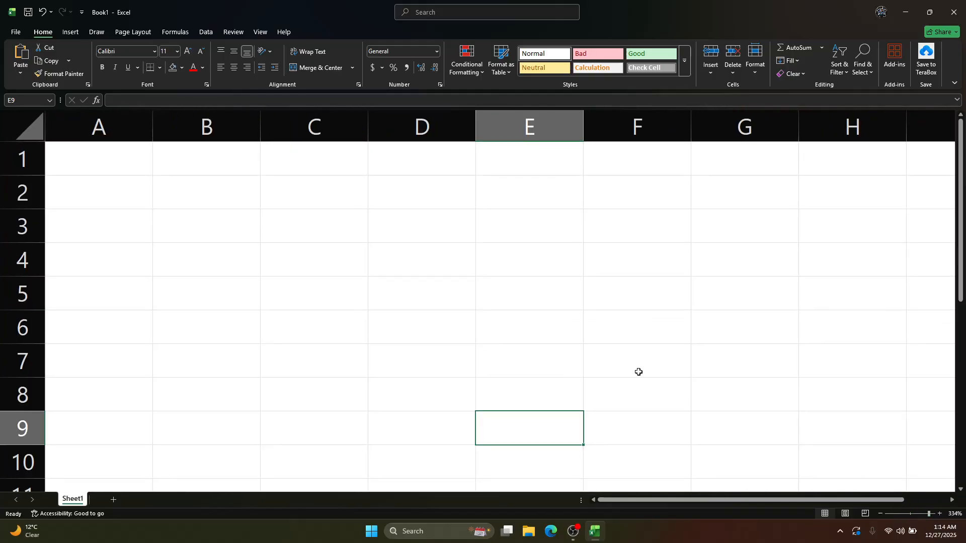
# Enter one sample name in each of cells A1, B1 and C1, correcting the spelling in A1
pyautogui.click(96, 169)
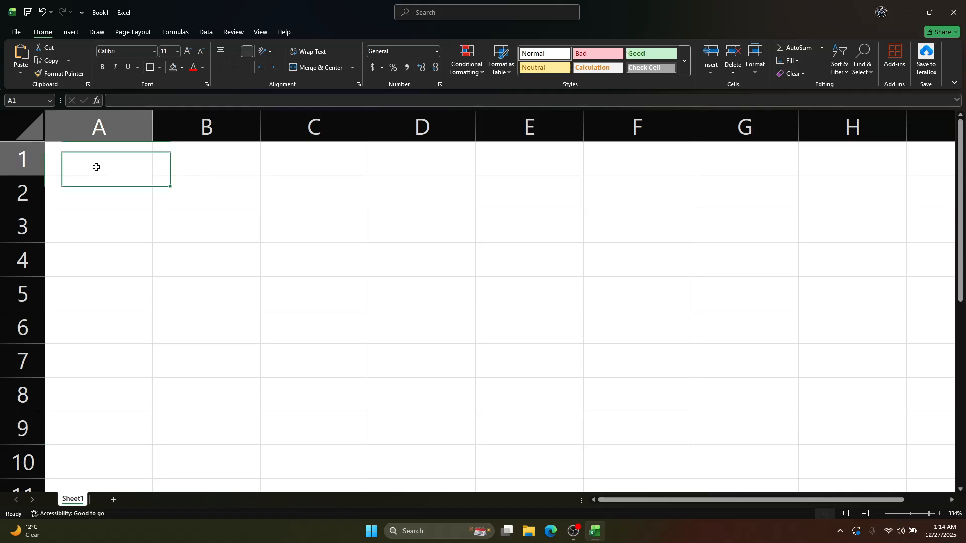
pyautogui.write('jaysh')
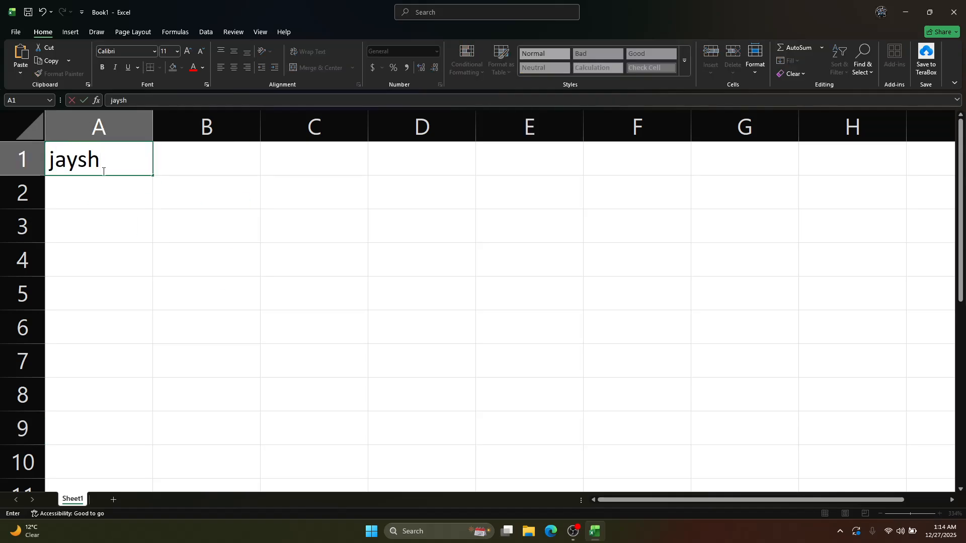
pyautogui.press('Tab')
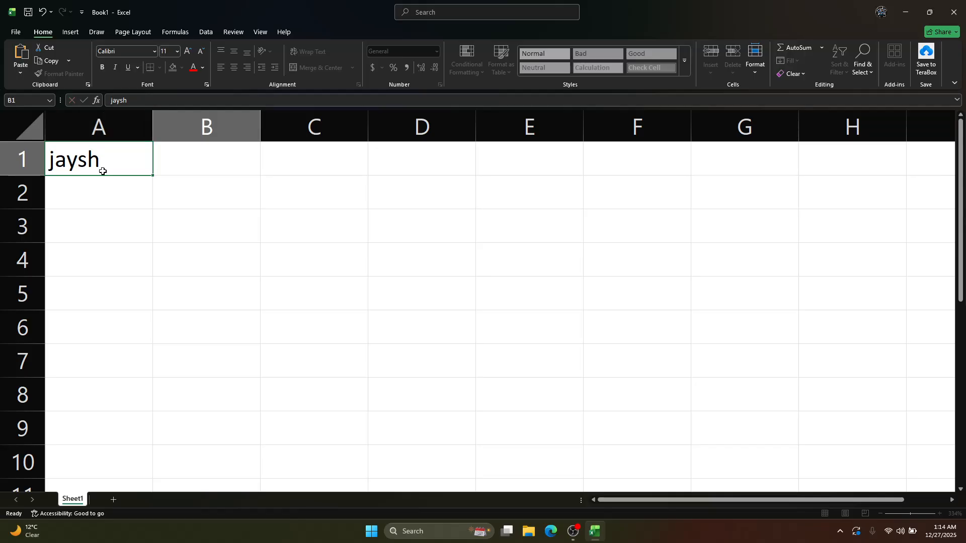
pyautogui.click(103, 172)
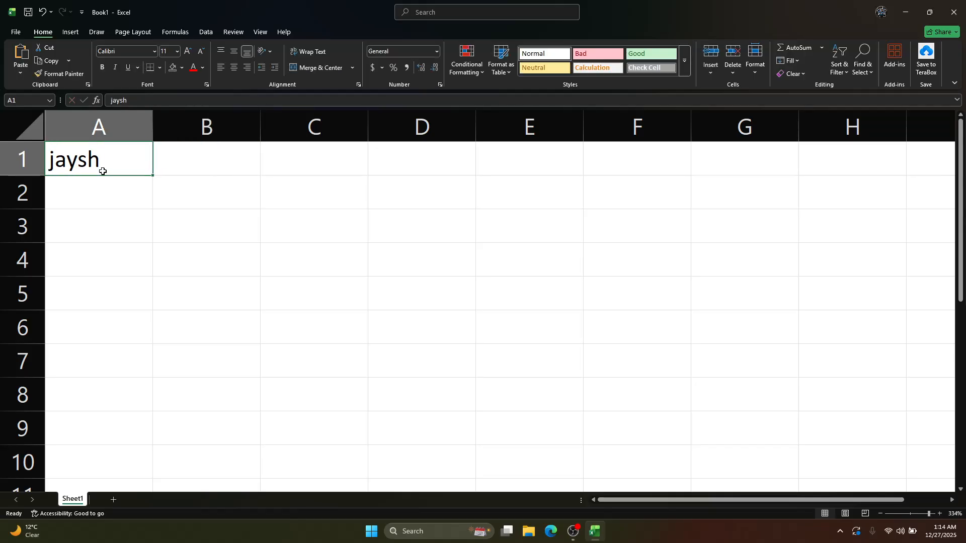
pyautogui.write('Jayesh')
pyautogui.press('Tab')
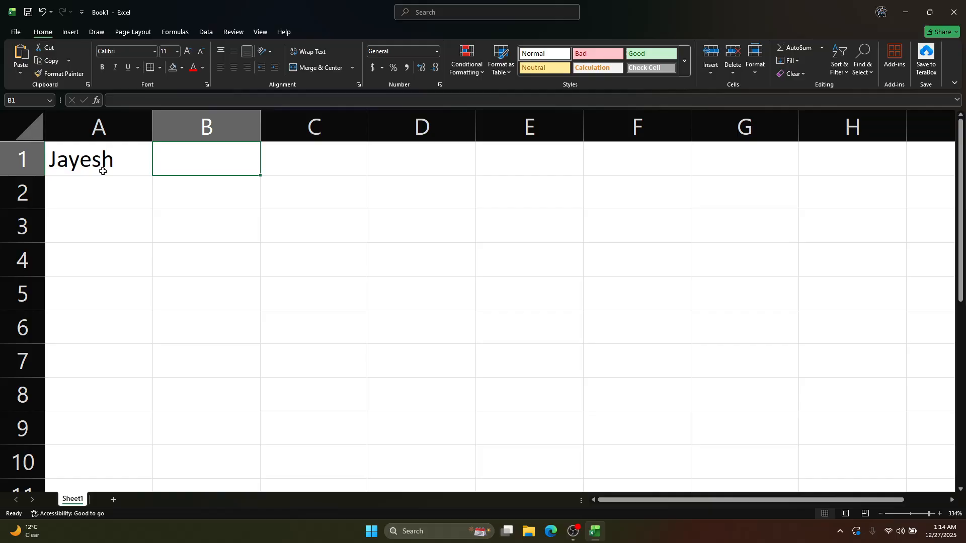
pyautogui.press('Tab')
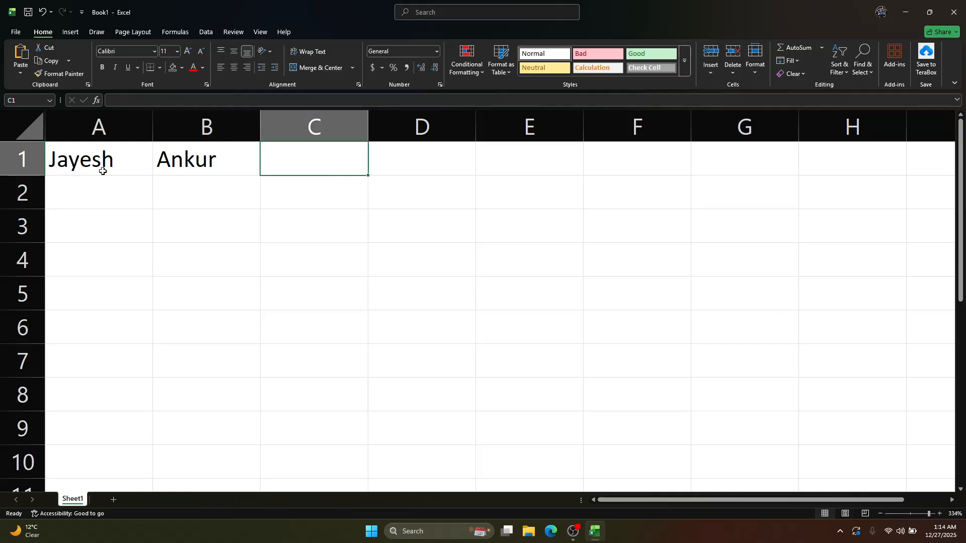
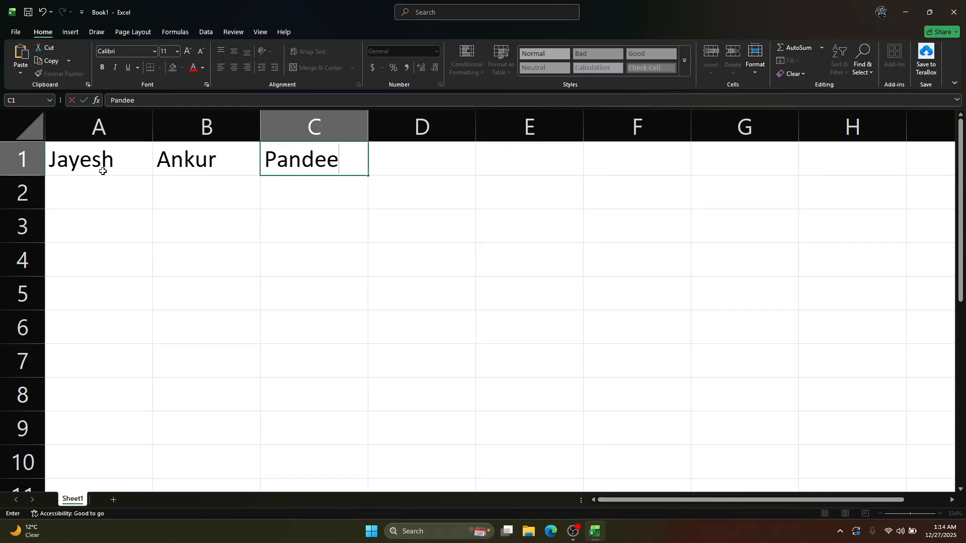
# Clear the sample names from cells C1, B1 and A1
pyautogui.hotkey('ctrl', 'a')
pyautogui.press('BackSpace')
pyautogui.hotkey('shift', 'Tab')
pyautogui.press('BackSpace')
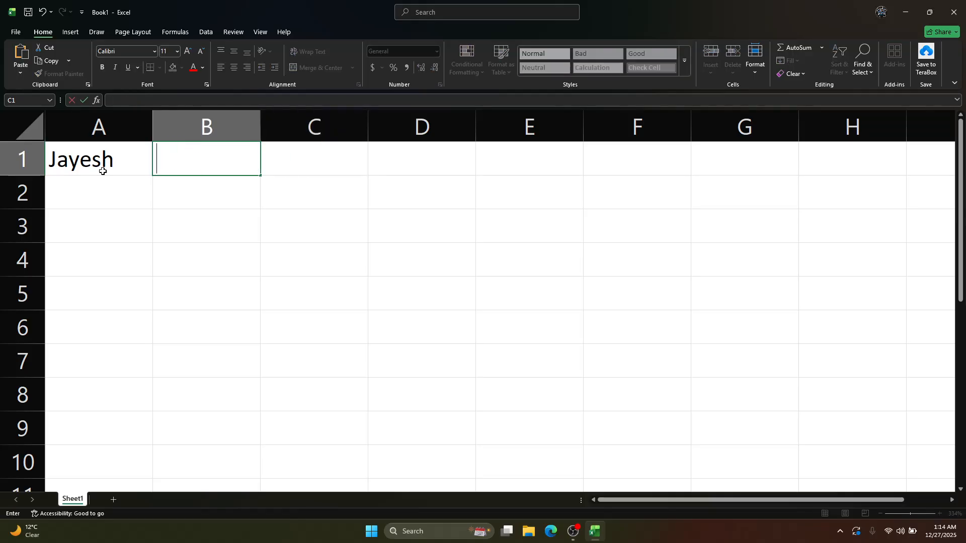
pyautogui.hotkey('shift', 'Tab')
pyautogui.press('BackSpace')
pyautogui.press('Tab')
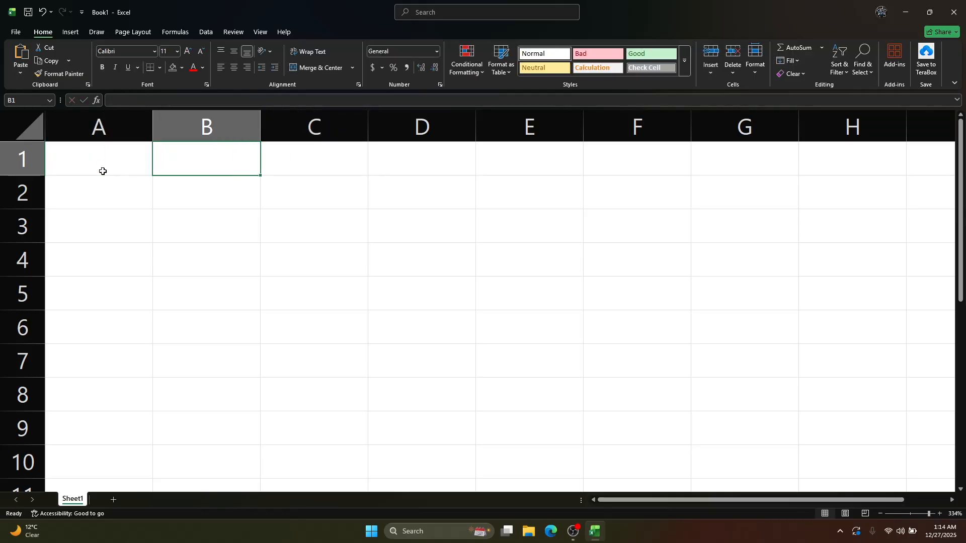
# Enter the column headings ID, Name, Age and Gender in cells A1 to D1
pyautogui.click(103, 171)
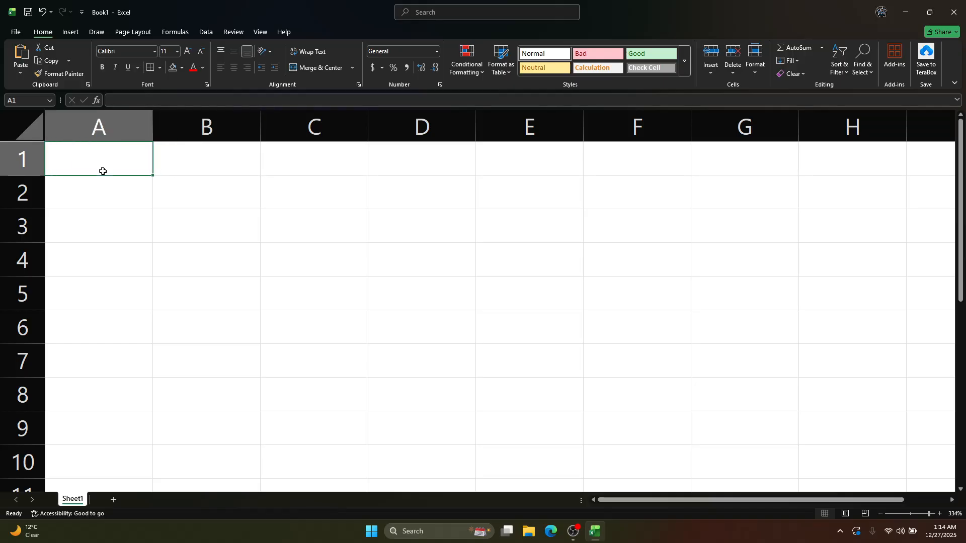
pyautogui.write('ID')
pyautogui.write('Name')
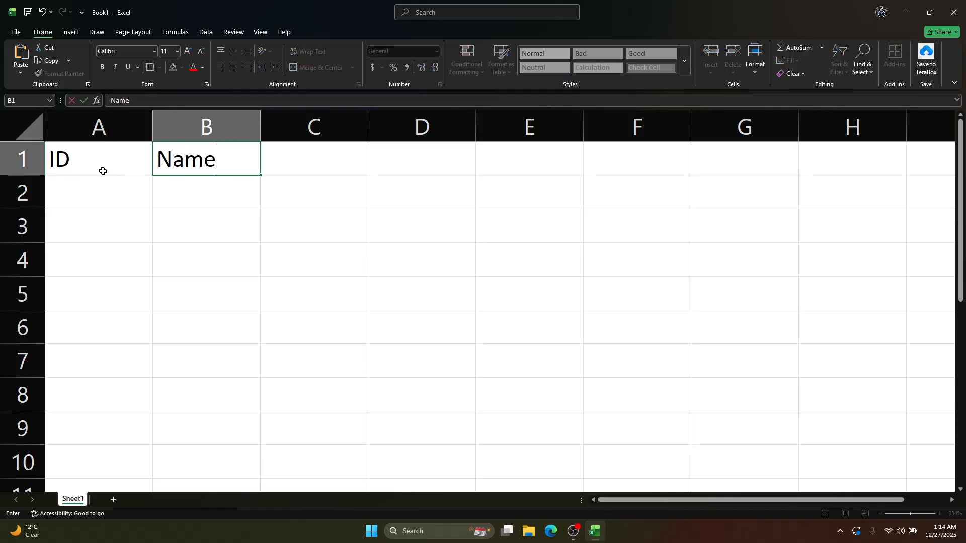
pyautogui.press('Tab')
pyautogui.write('Age')
pyautogui.press('Tab')
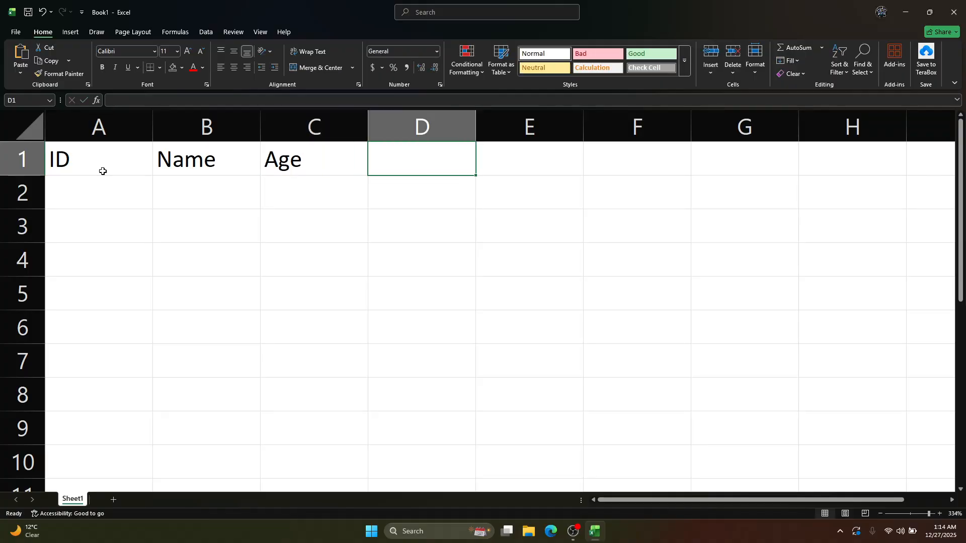
pyautogui.write('Gender')
pyautogui.press('Return')
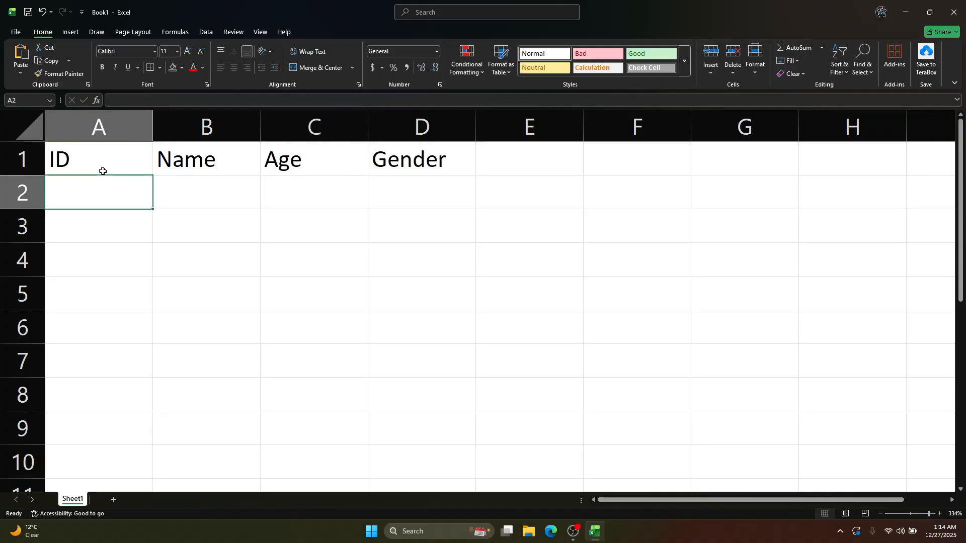
# Fill row 2 with ID 1, the person's first name, age 28 and gender Male
pyautogui.write('1')
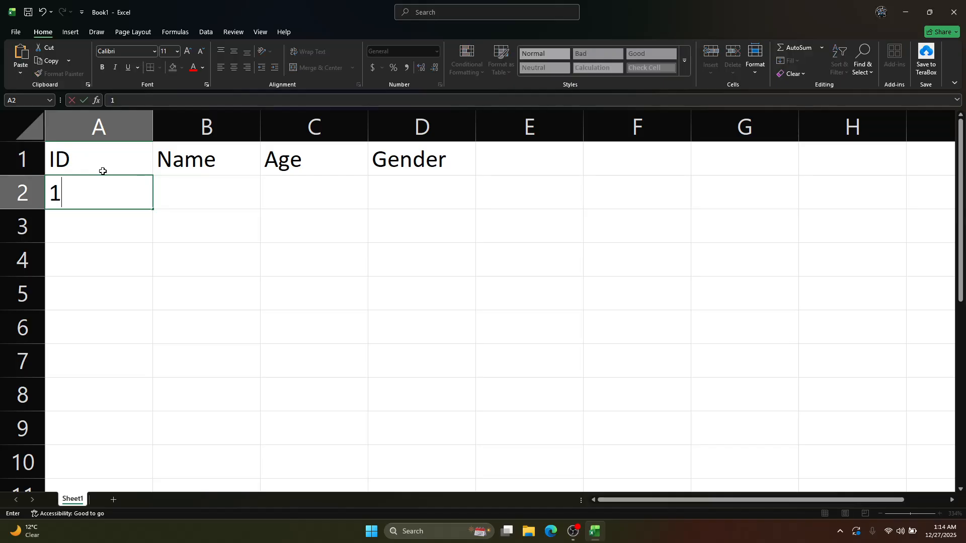
pyautogui.press('Tab')
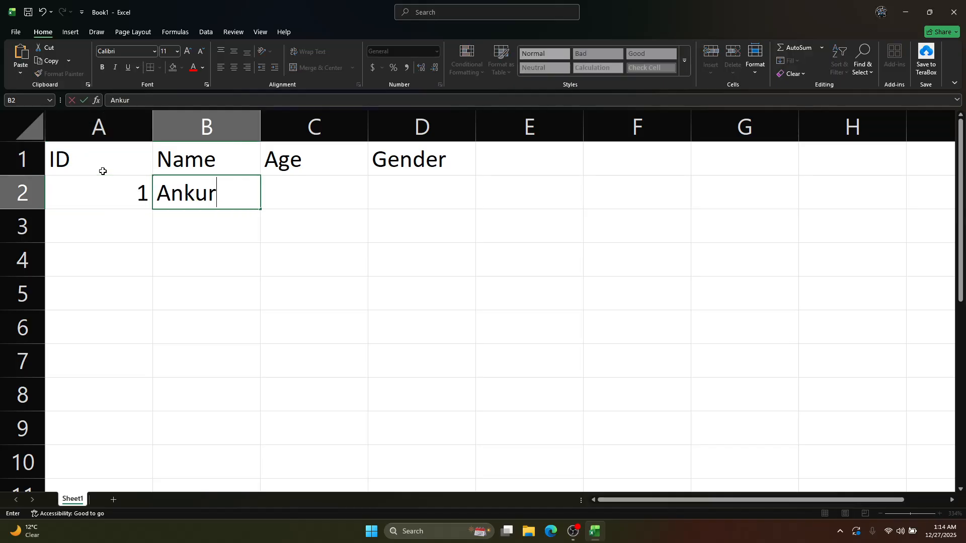
pyautogui.press('Tab')
pyautogui.write('29')
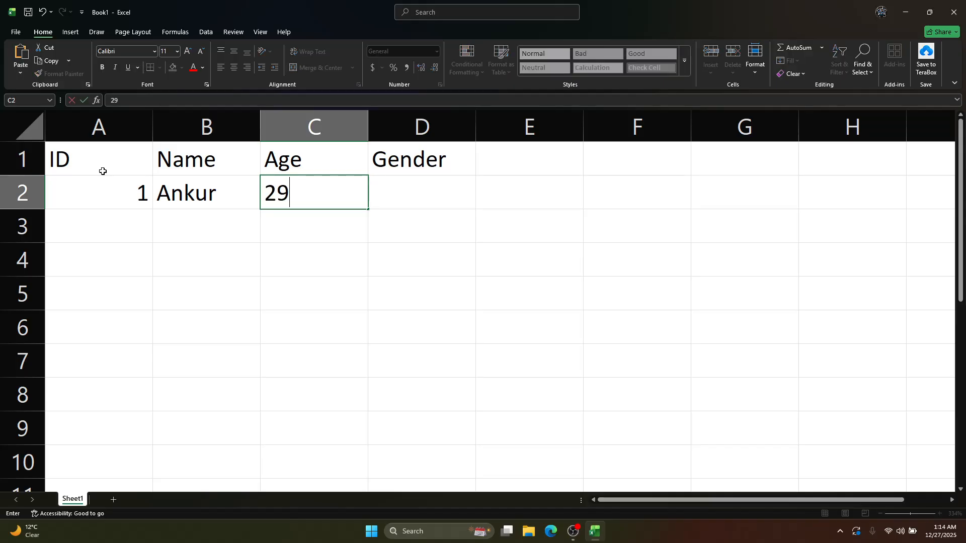
pyautogui.press('BackSpace')
pyautogui.write('8')
pyautogui.press('Tab')
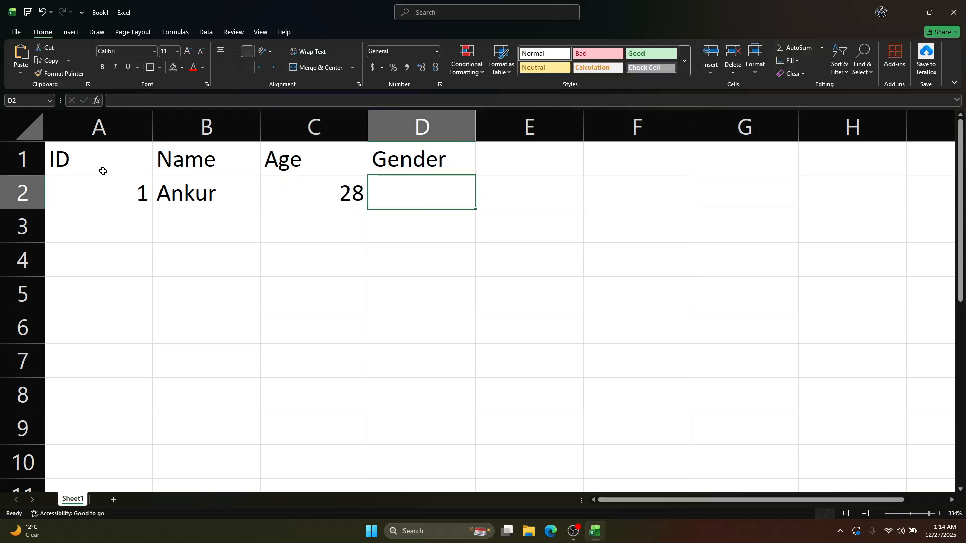
pyautogui.write('Male')
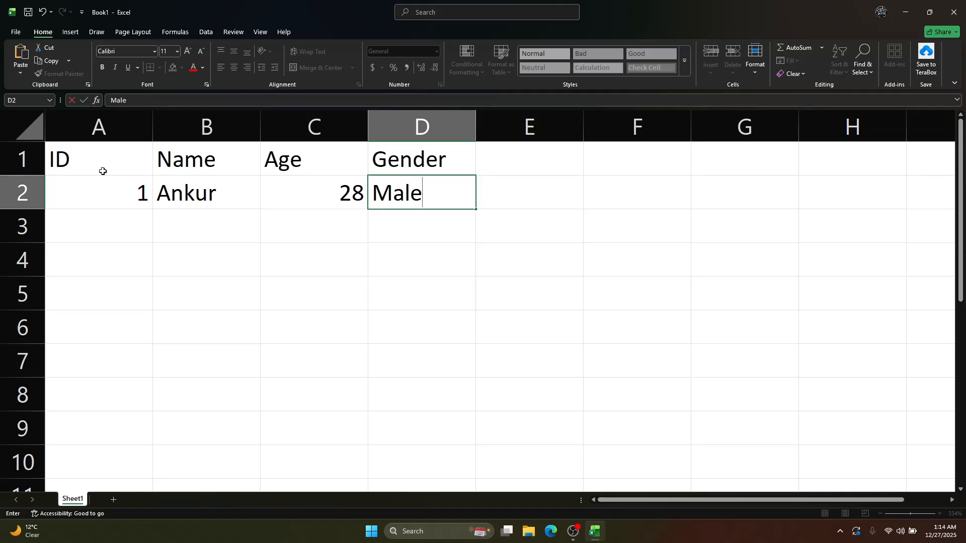
pyautogui.press('Tab')
pyautogui.press('Return')
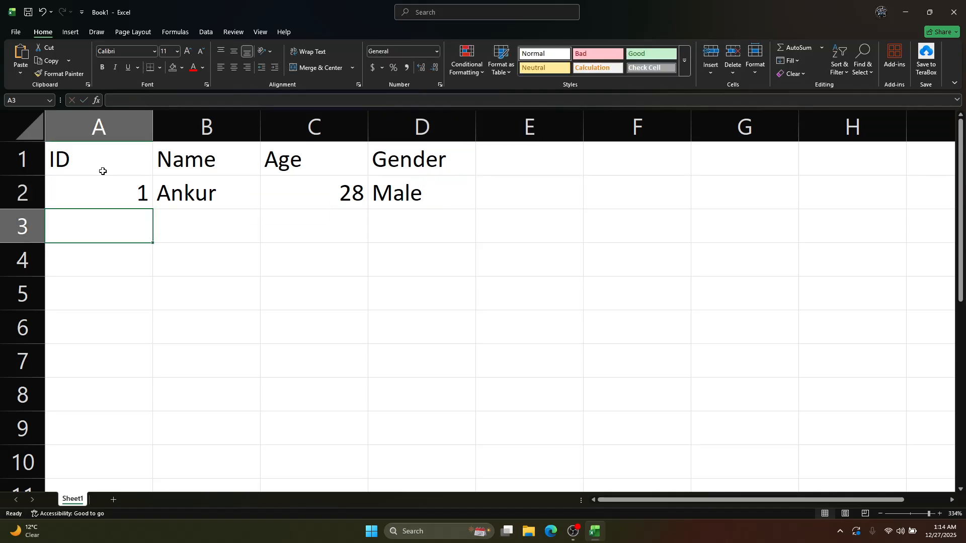
# Start row 3 with ID 2 and the second person's first name, correcting the name's spelling in B3
pyautogui.write('2')
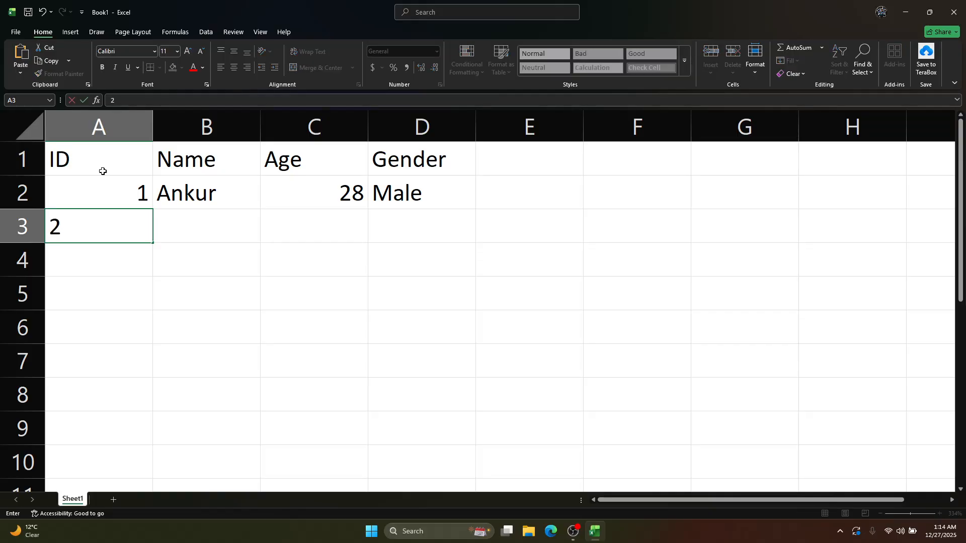
pyautogui.press('Tab')
pyautogui.write('Jayeh')
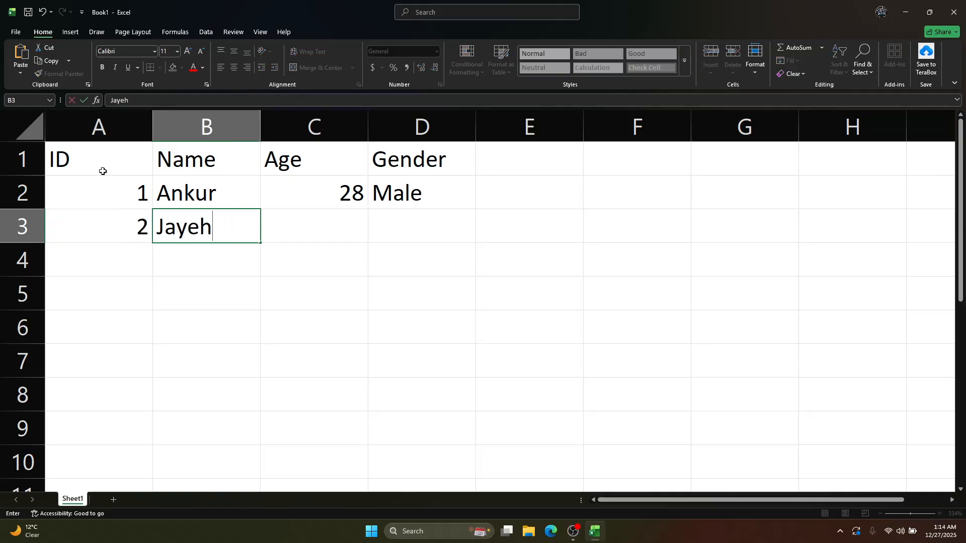
pyautogui.press('Tab')
pyautogui.hotkey('shift', 'Tab')
pyautogui.write('Jayewh')
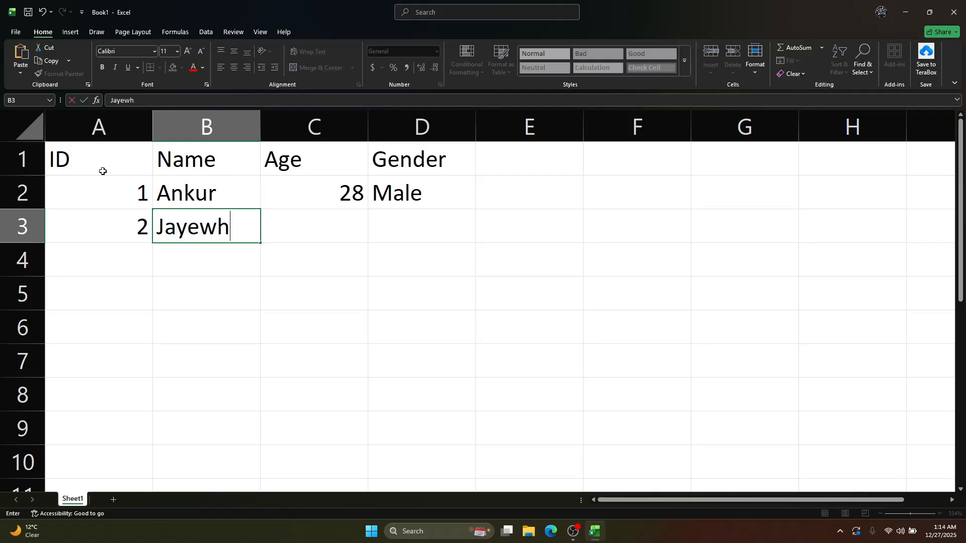
pyautogui.press('Tab')
pyautogui.hotkey('shift', 'Tab')
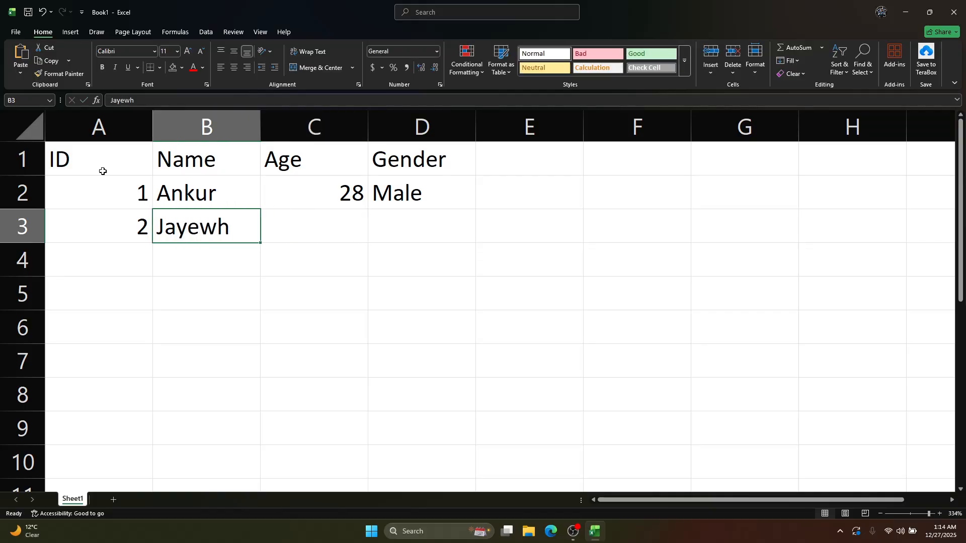
pyautogui.write('Jay')
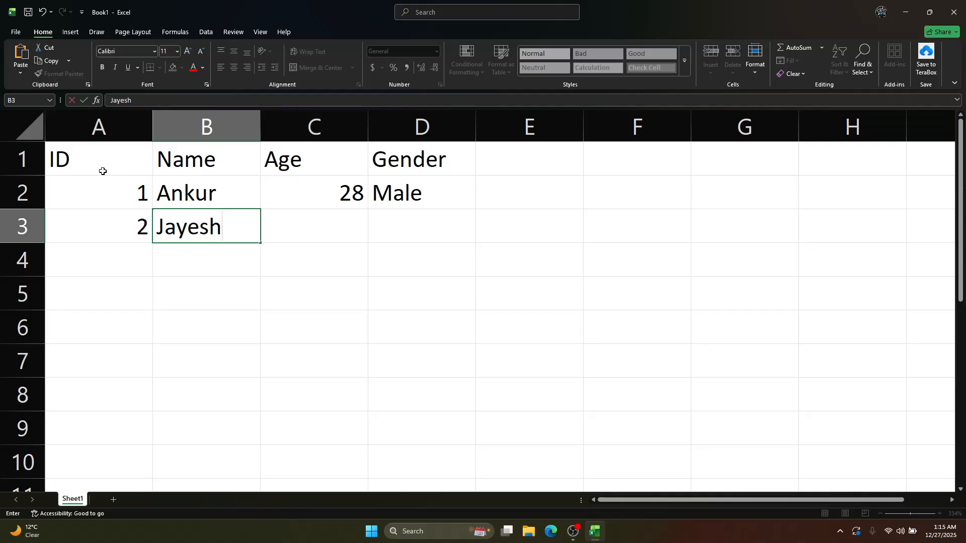
pyautogui.press('Tab')
pyautogui.press('Left')
# Inspect the contents of B3 in the formula bar, enter the placeholder text "ajhsbkj" in C3 and return to B3
pyautogui.click(207, 315)
pyautogui.click(187, 232)
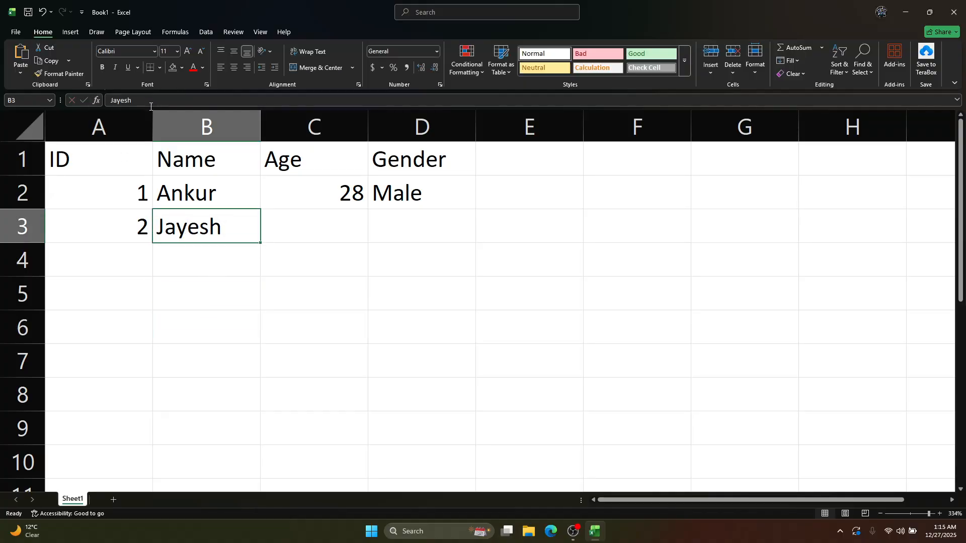
pyautogui.click(118, 99)
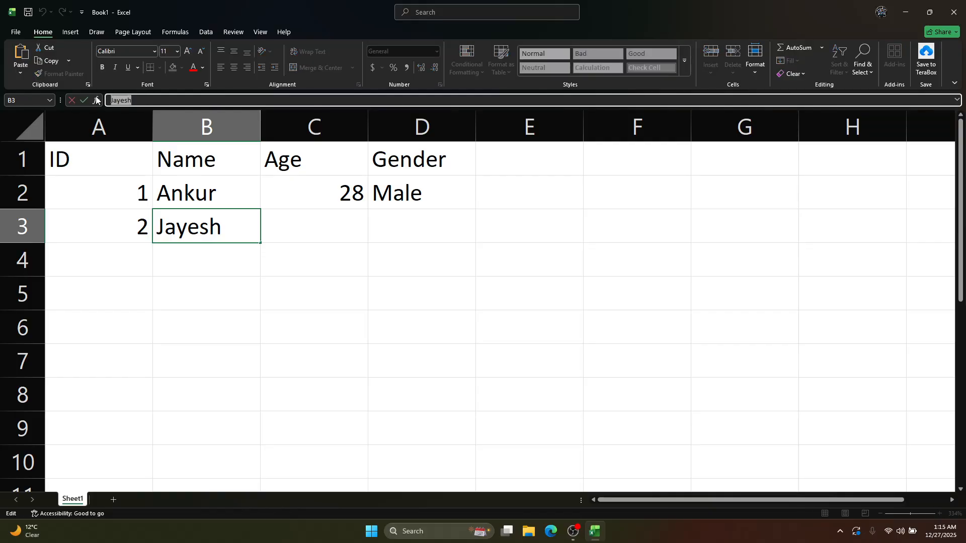
pyautogui.click(291, 225)
pyautogui.write('ajhsbkj')
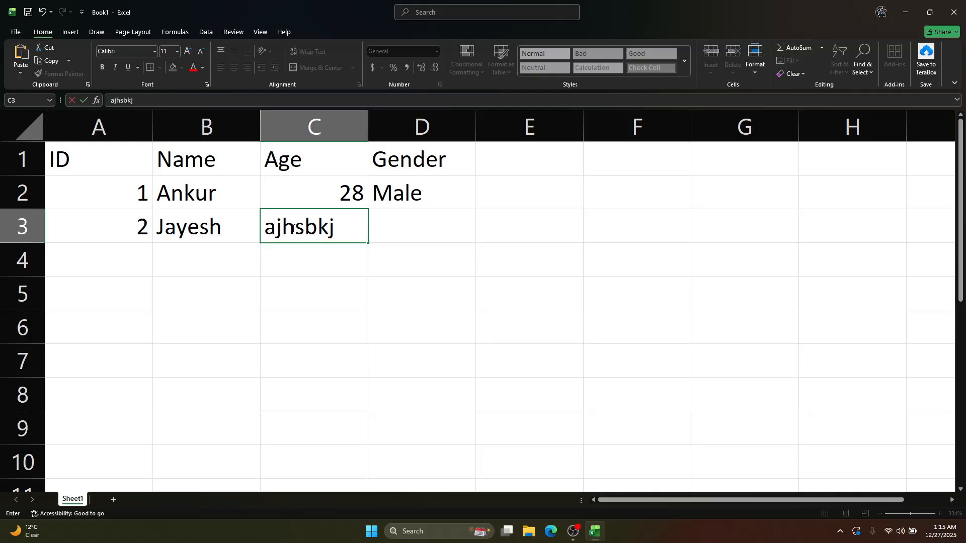
pyautogui.press('Left')
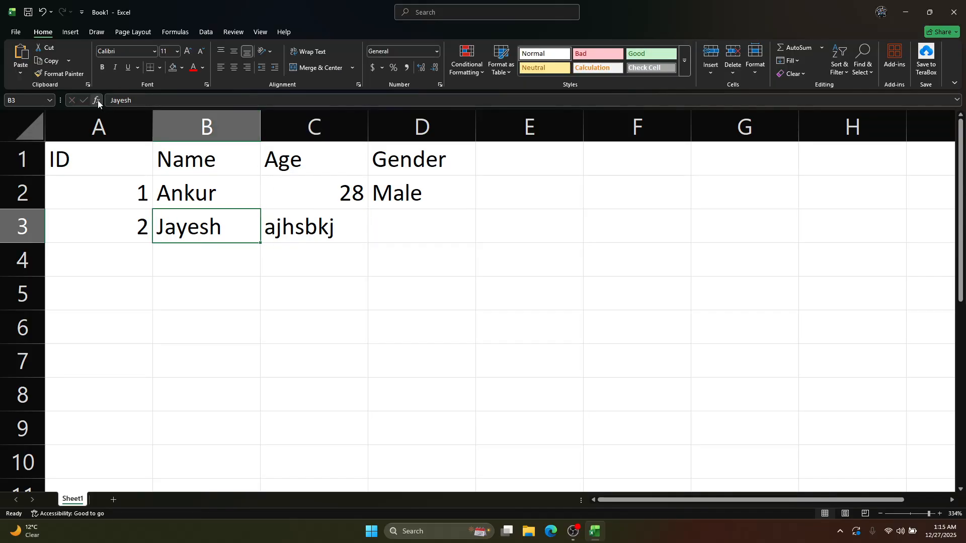
# Replace the placeholder text in C3 with age 22 and enter gender Male in D3
pyautogui.press('Right')
pyautogui.press('Delete')
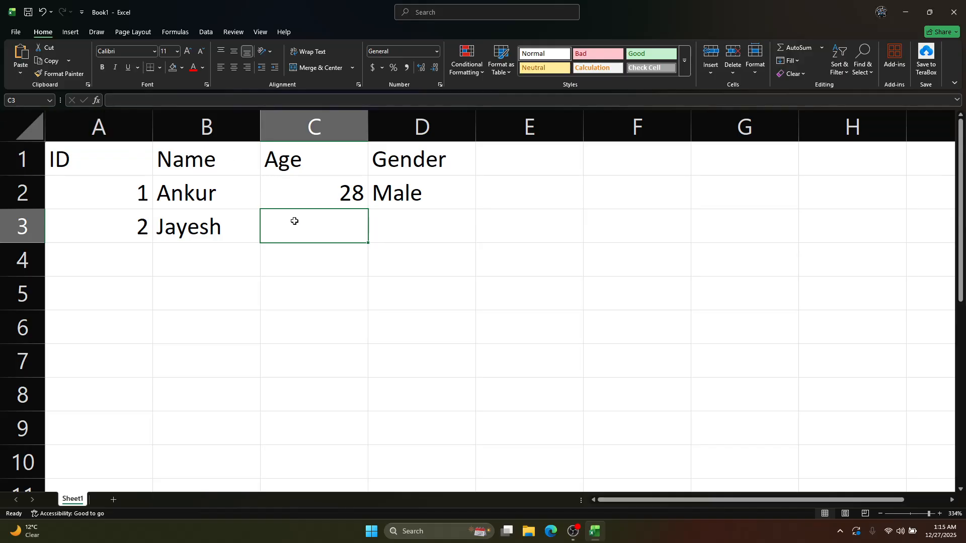
pyautogui.write('22')
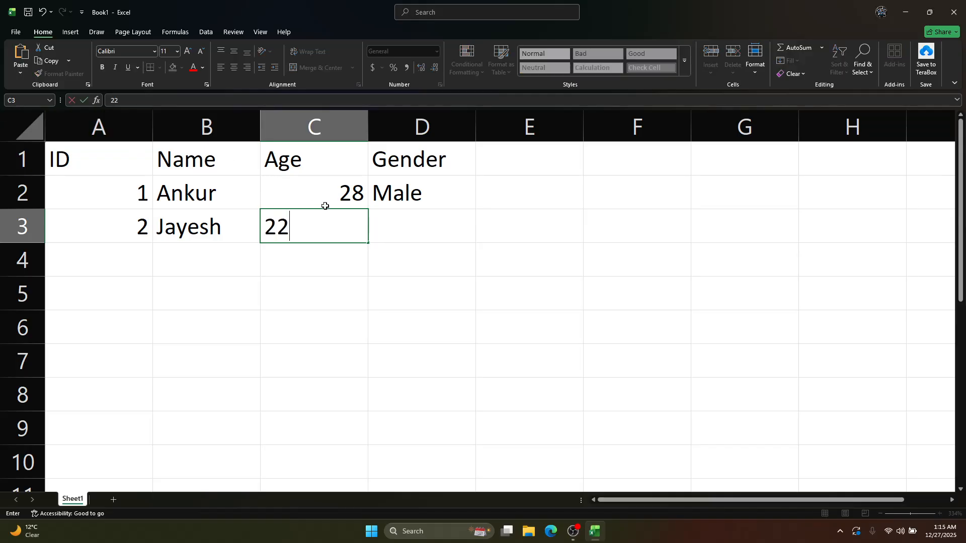
pyautogui.press('Tab')
pyautogui.write('Male')
pyautogui.press('Return')
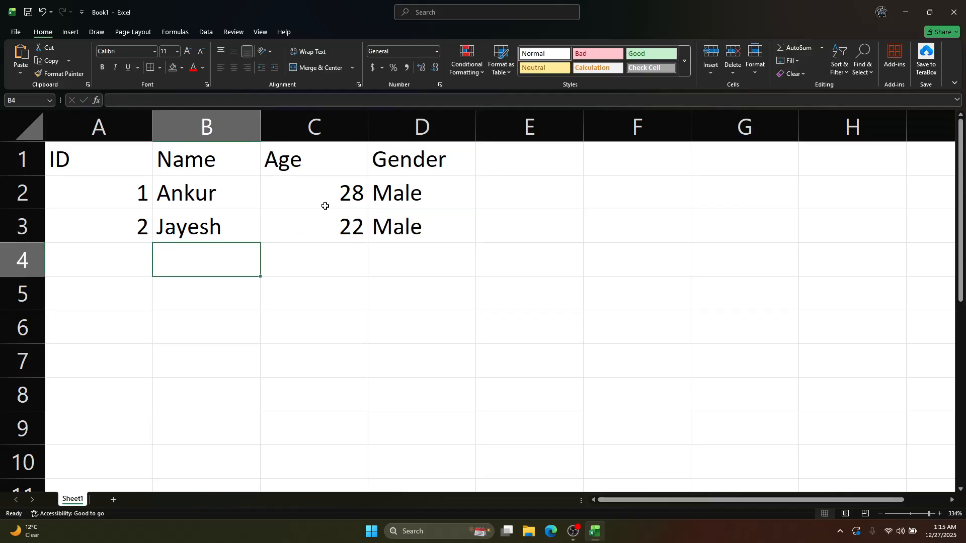
# Start row 4 with ID 3 and the third person's first name, retyping the end of the name
pyautogui.press('Left')
pyautogui.write('3')
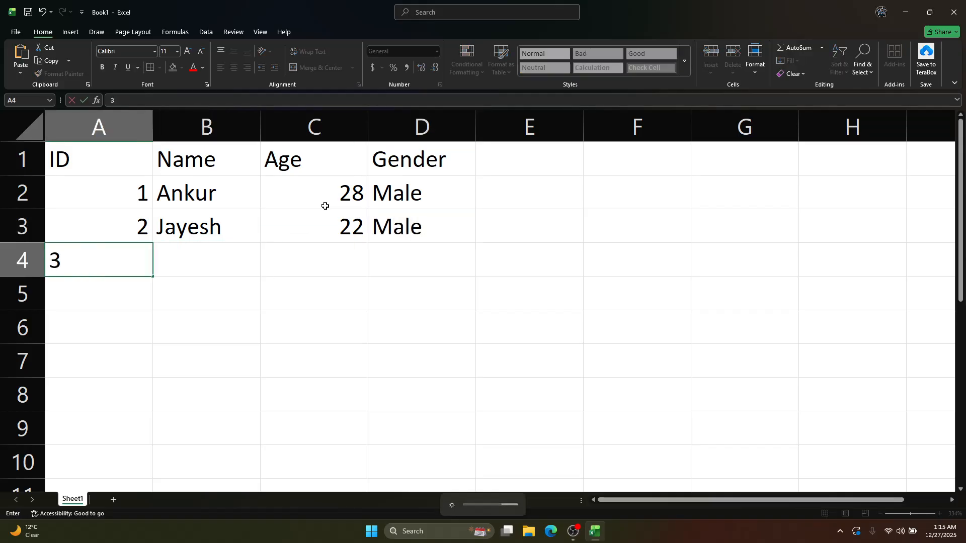
pyautogui.press('Tab')
pyautogui.write('Mahes')
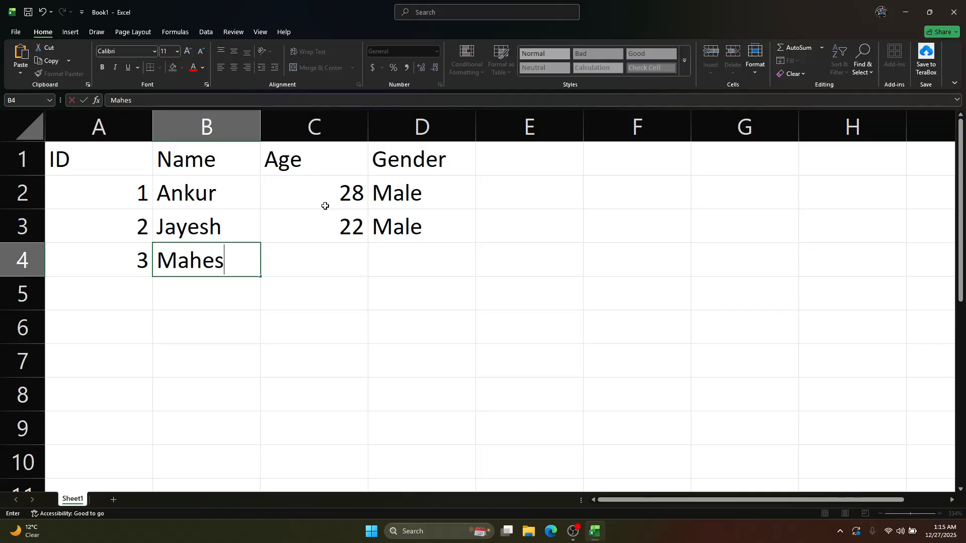
pyautogui.press('BackSpace')
pyautogui.press('BackSpace')
pyautogui.press('BackSpace')
pyautogui.press('BackSpace')
pyautogui.write('ahesh')
pyautogui.press('Tab')
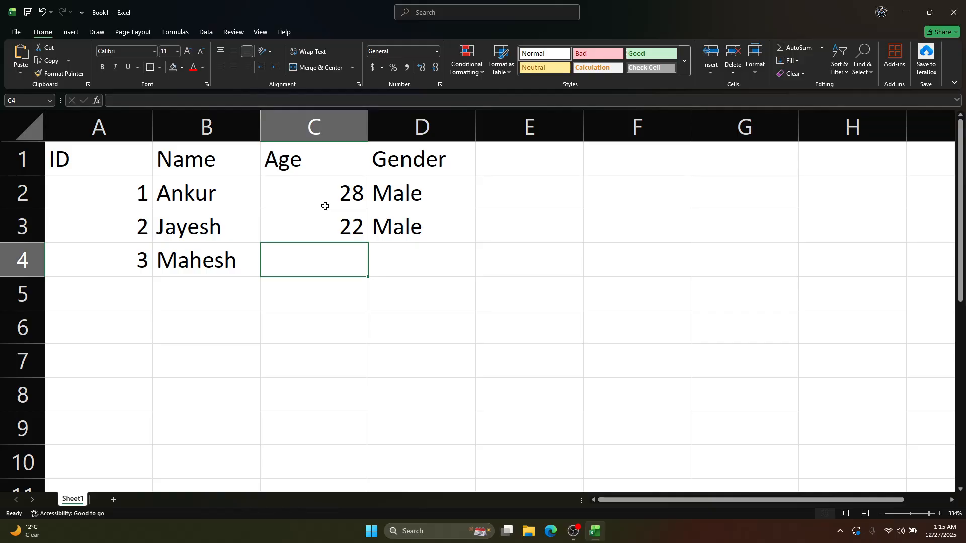
# Complete row 4 with age 25 in C4 and gender Male in D4
pyautogui.write('25')
pyautogui.press('Tab')
pyautogui.write('Mai')
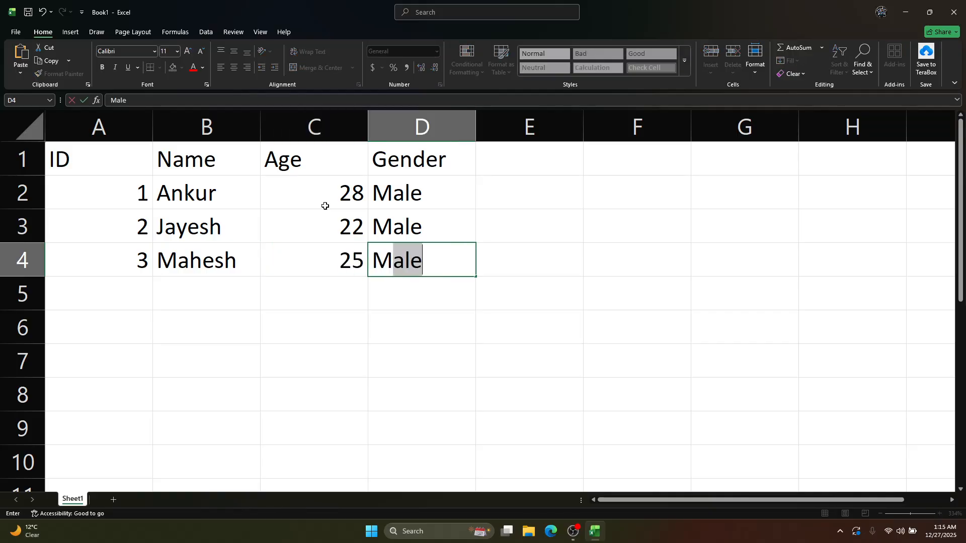
pyautogui.press('BackSpace')
pyautogui.press('BackSpace')
pyautogui.write('ale')
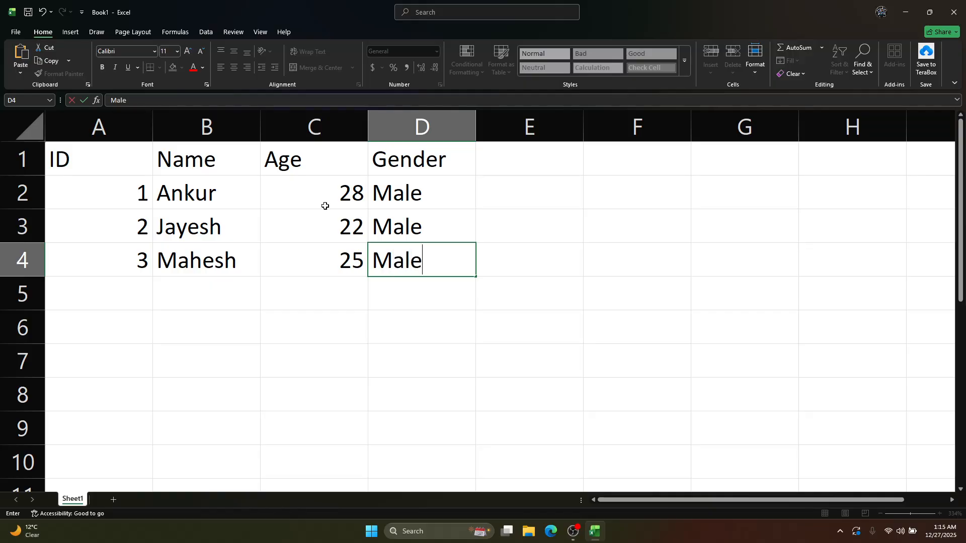
pyautogui.press('Return')
# Fill row 5 with ID 4, the fourth person's first name, age 25 and gender Female
pyautogui.write('4')
pyautogui.press('Tab')
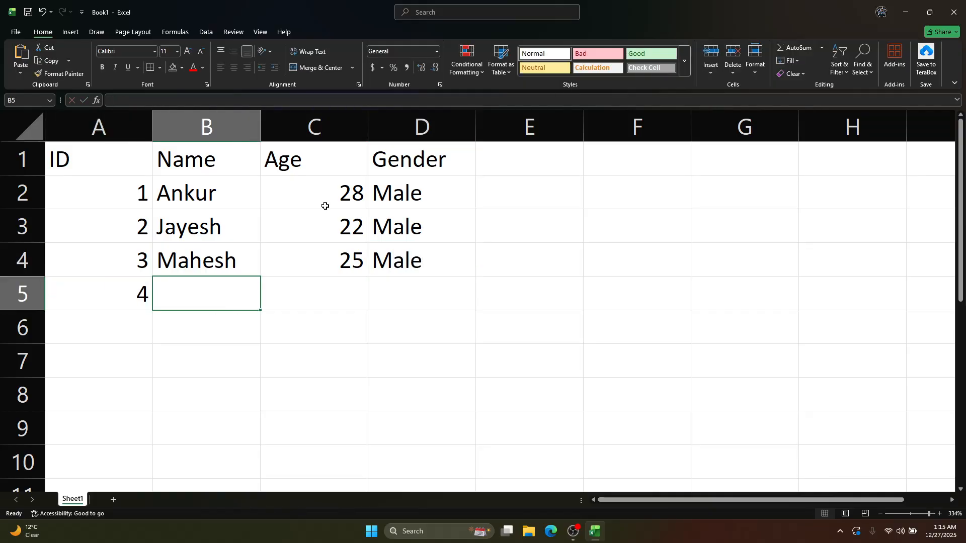
pyautogui.write('Priyanka')
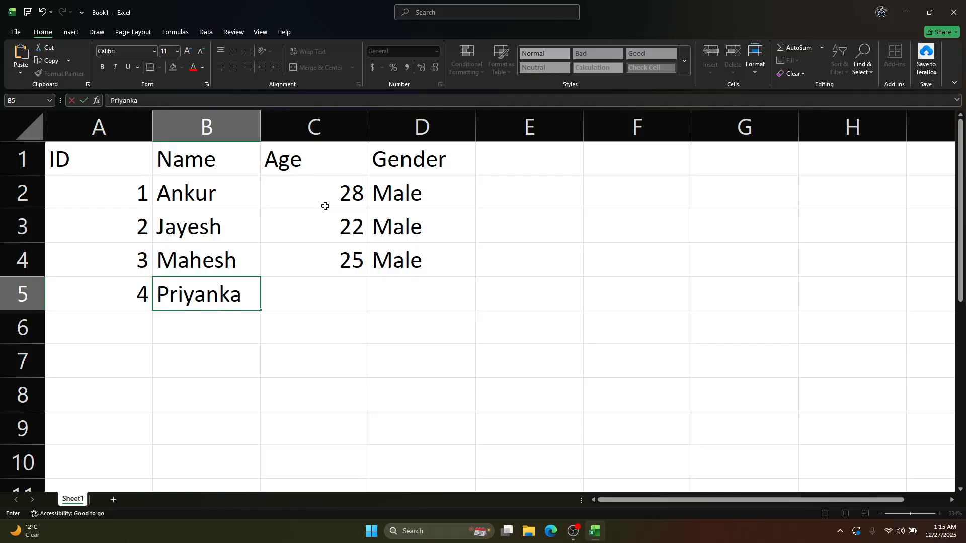
pyautogui.press('Tab')
pyautogui.write('2')
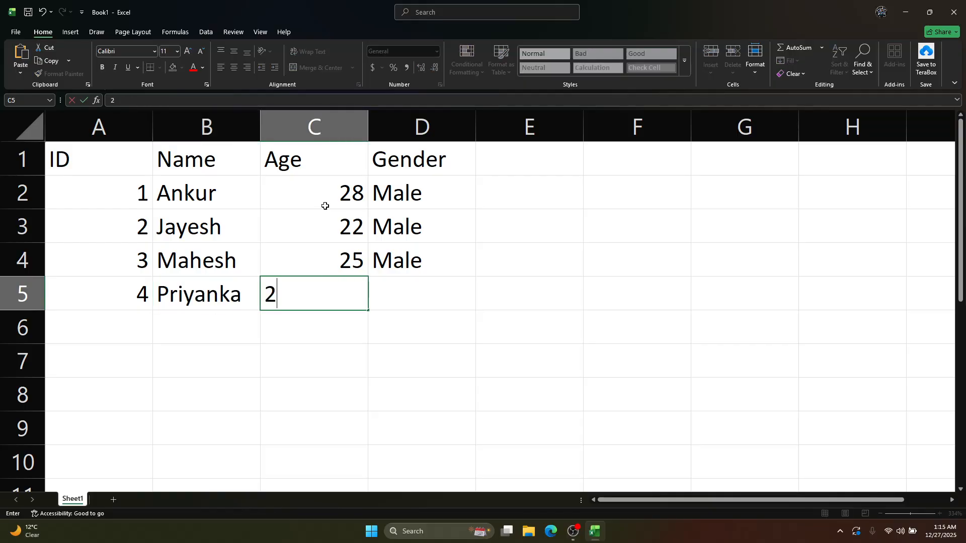
pyautogui.write('5')
pyautogui.press('Tab')
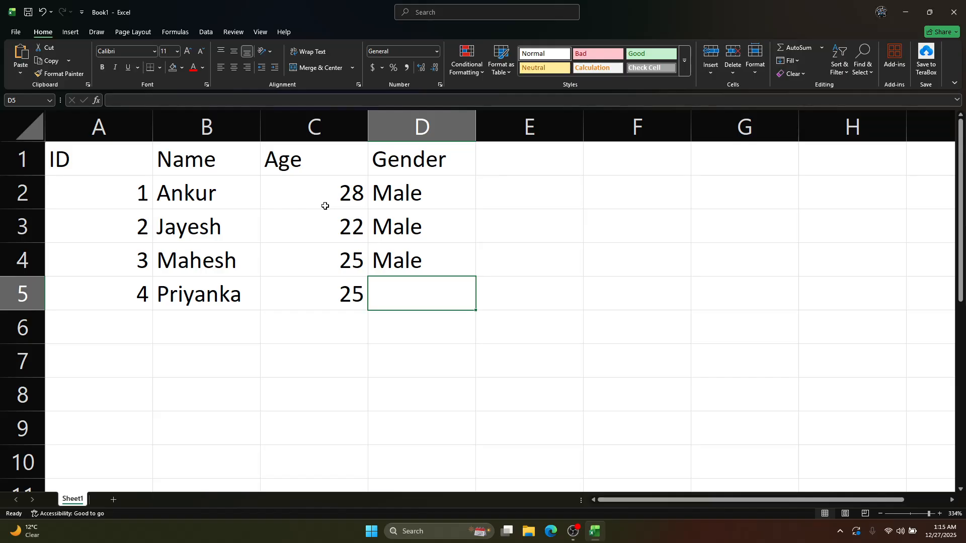
pyautogui.write('Female')
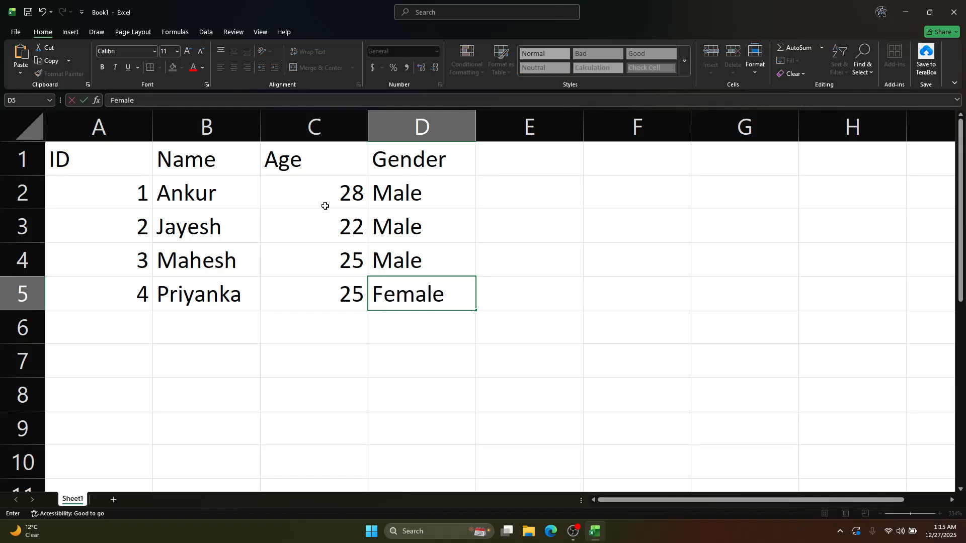
pyautogui.press('Return')
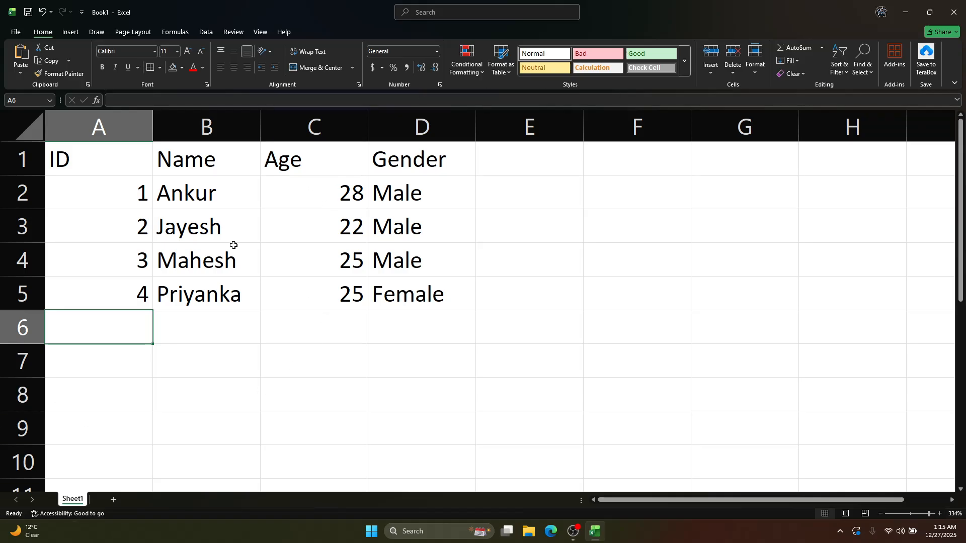
# Select the table A1:D5 and look over the Insert, Draw, Page Layout, Formulas, Review and View commands, finishing on the Home commands
pyautogui.moveTo(111, 169); pyautogui.dragTo(420, 288)
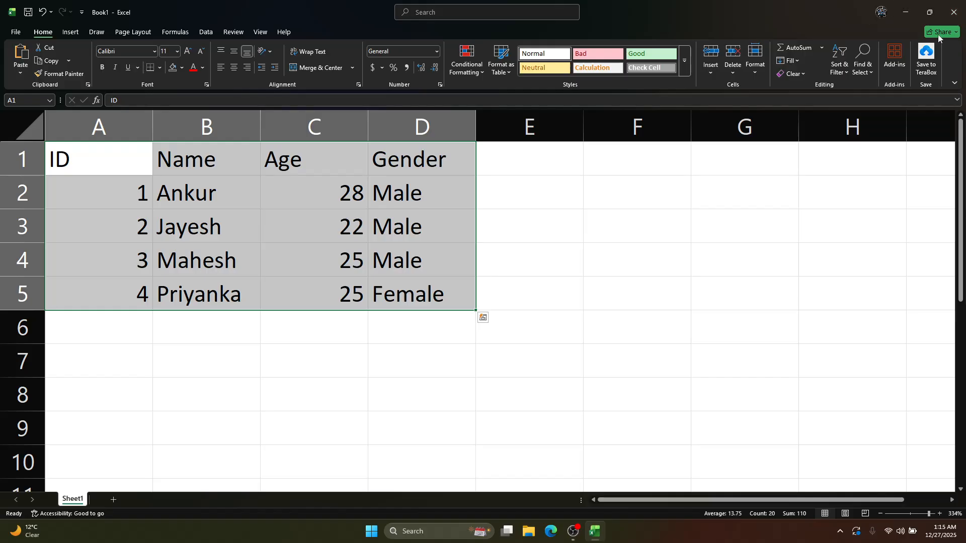
pyautogui.click(70, 32)
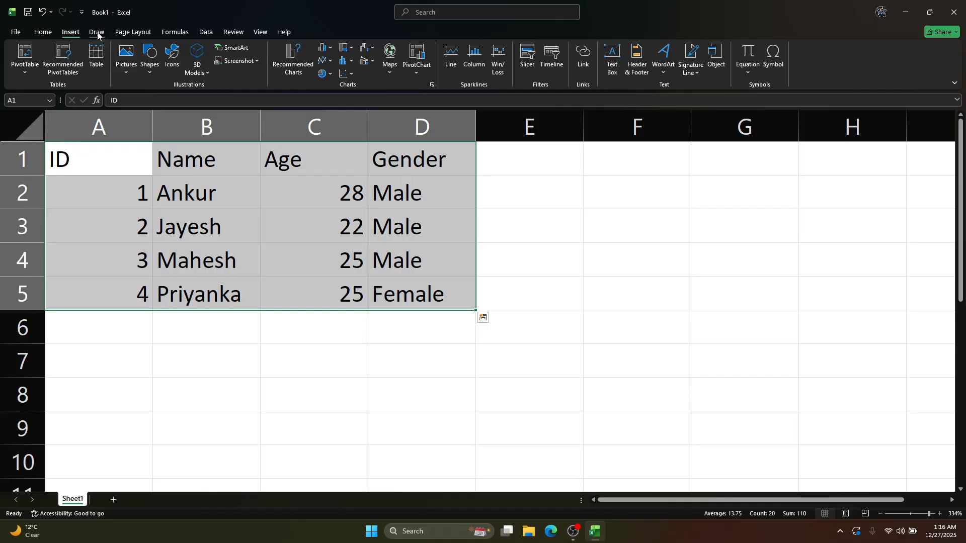
pyautogui.click(98, 33)
pyautogui.click(133, 32)
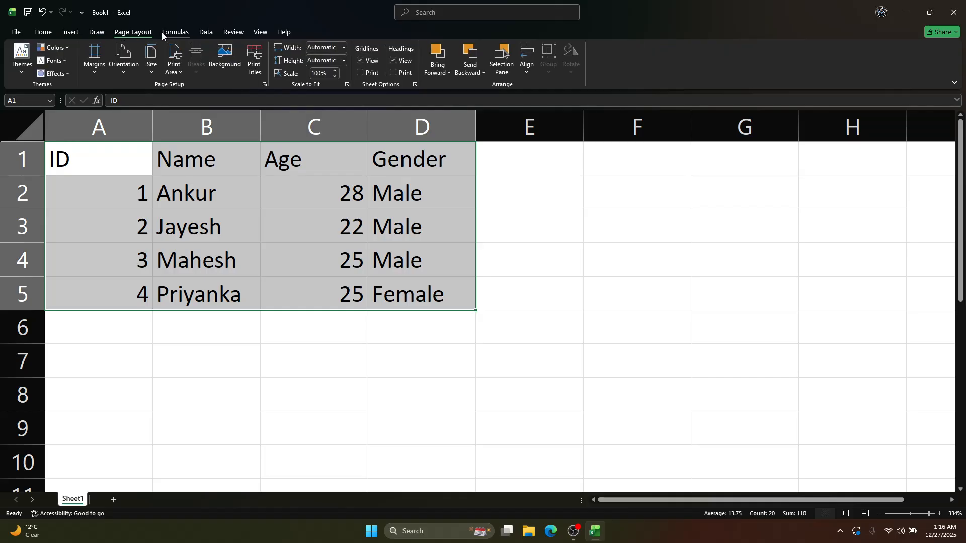
pyautogui.click(182, 34)
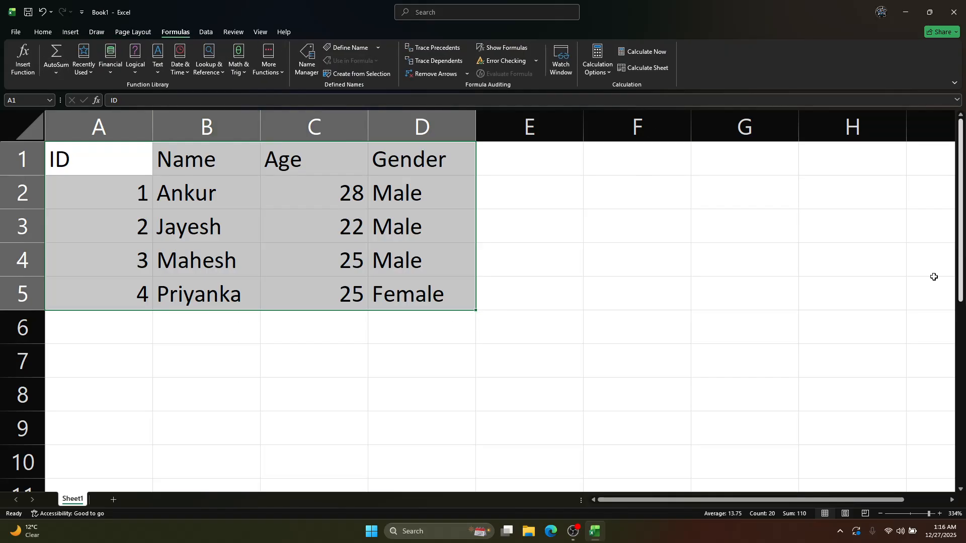
pyautogui.click(233, 32)
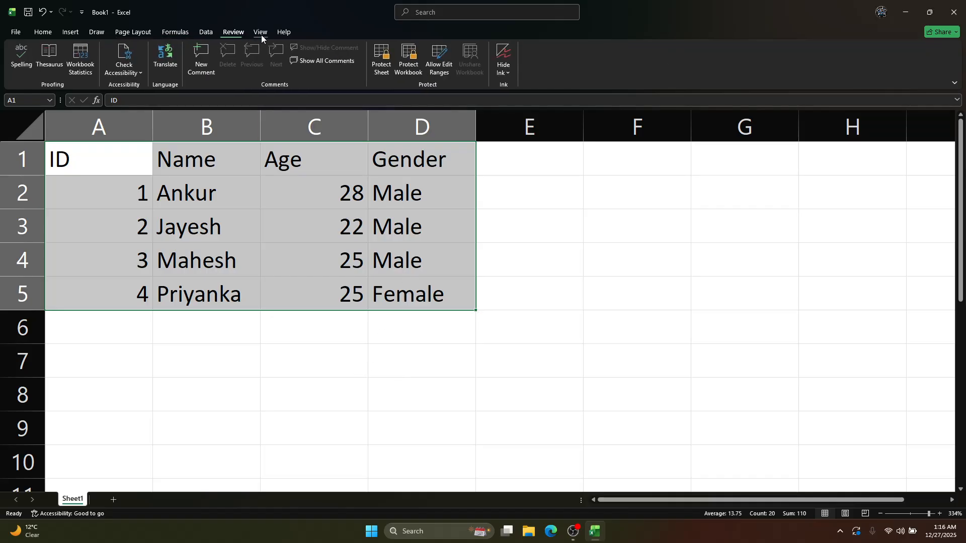
pyautogui.click(260, 31)
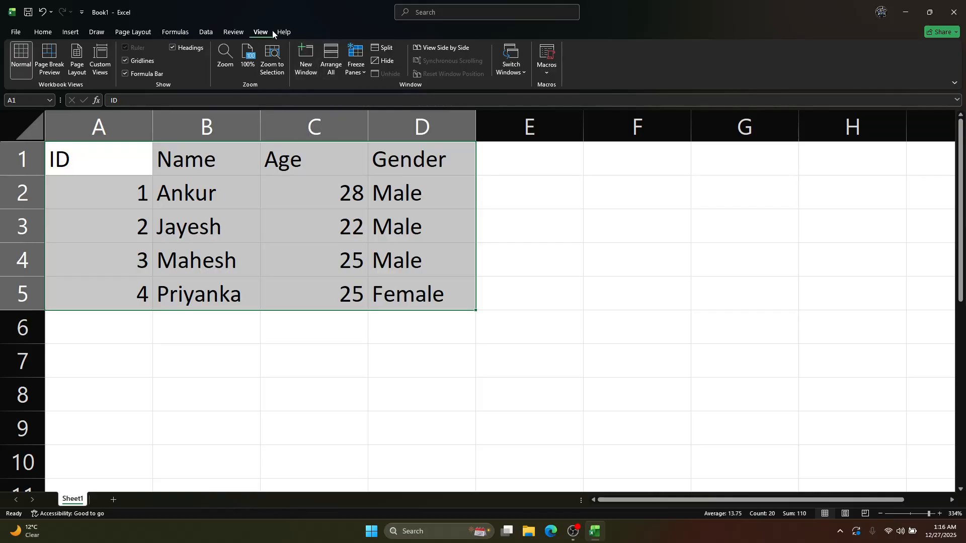
pyautogui.click(47, 32)
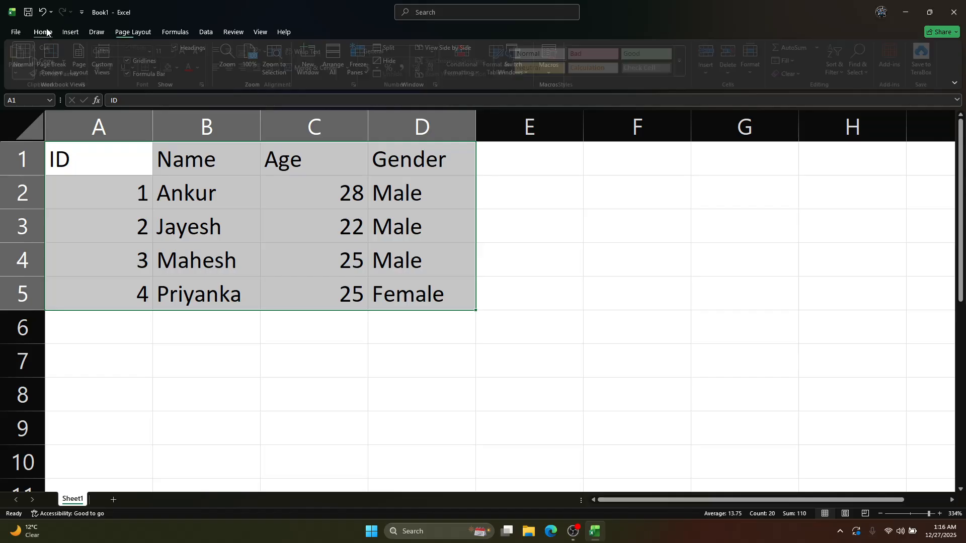
pyautogui.click(677, 248)
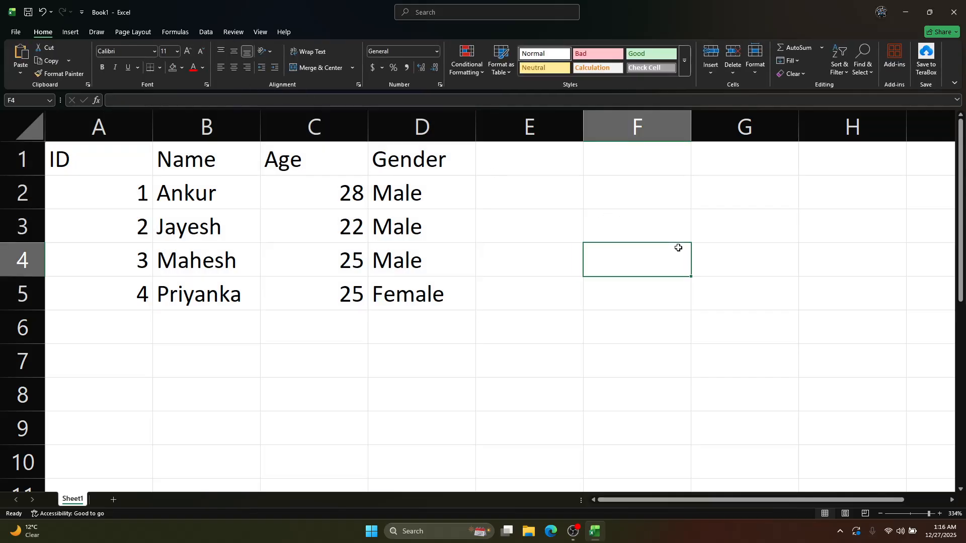
# Highlight the Name and Age cells, whole columns A, B and C, and rows 2 and 3 to examine the sheet's structure
pyautogui.click(215, 196)
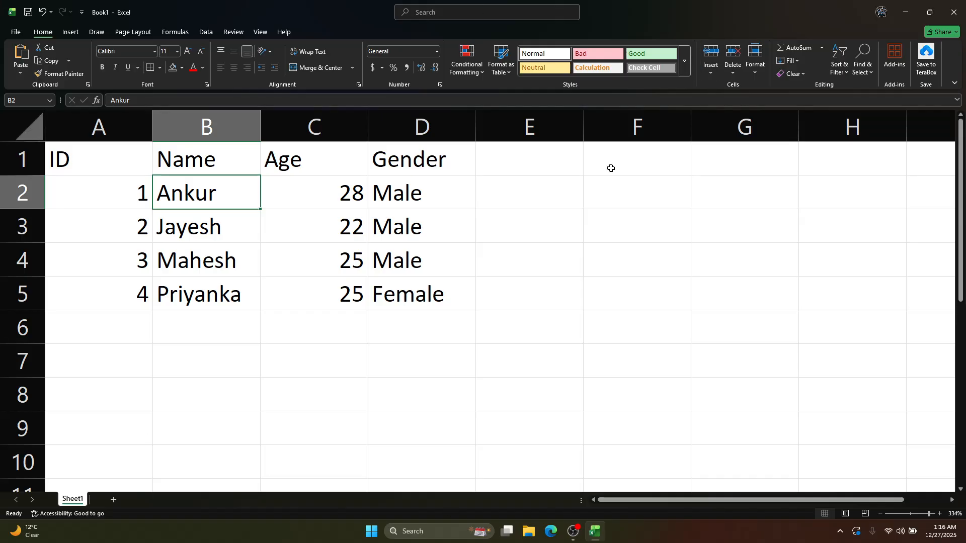
pyautogui.moveTo(214, 157); pyautogui.dragTo(190, 303)
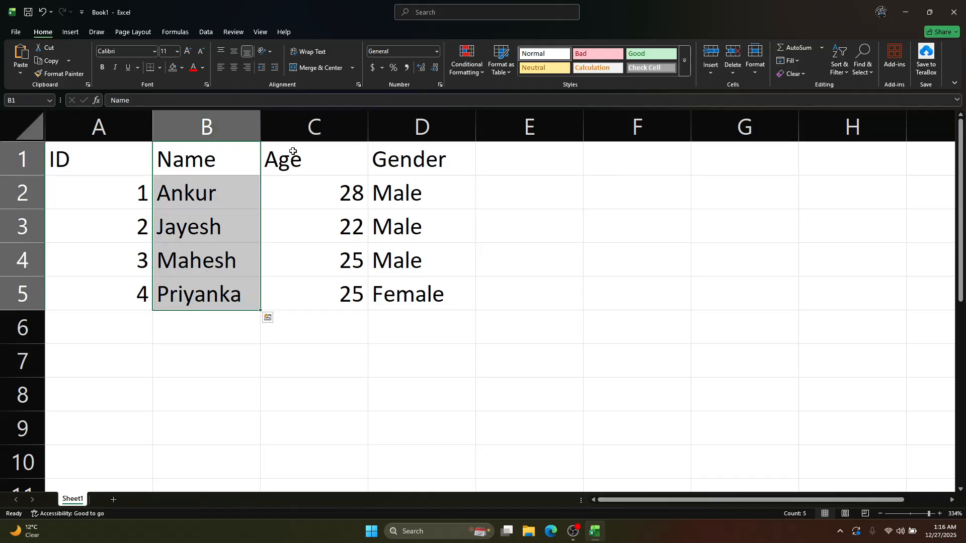
pyautogui.moveTo(293, 151); pyautogui.dragTo(347, 262)
pyautogui.click(126, 123)
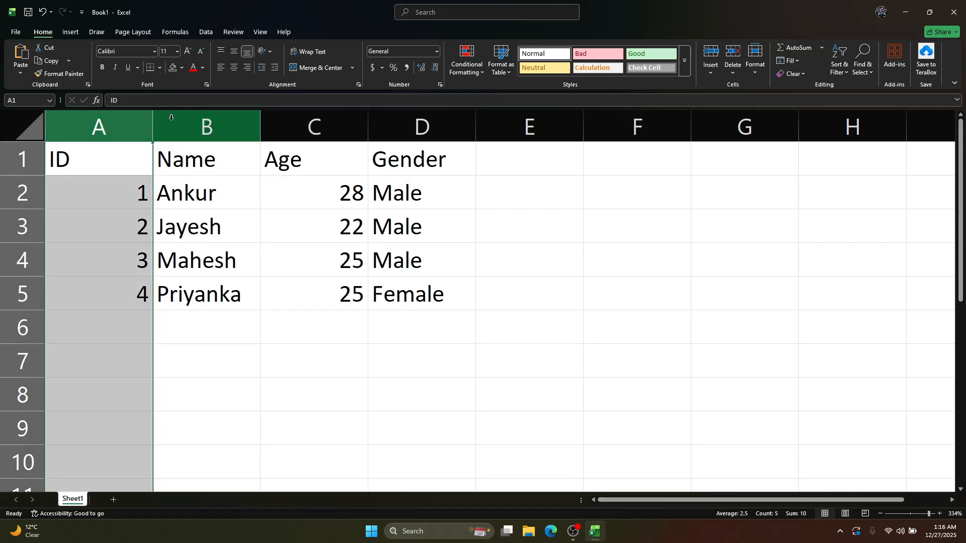
pyautogui.click(171, 118)
pyautogui.click(312, 126)
pyautogui.click(22, 193)
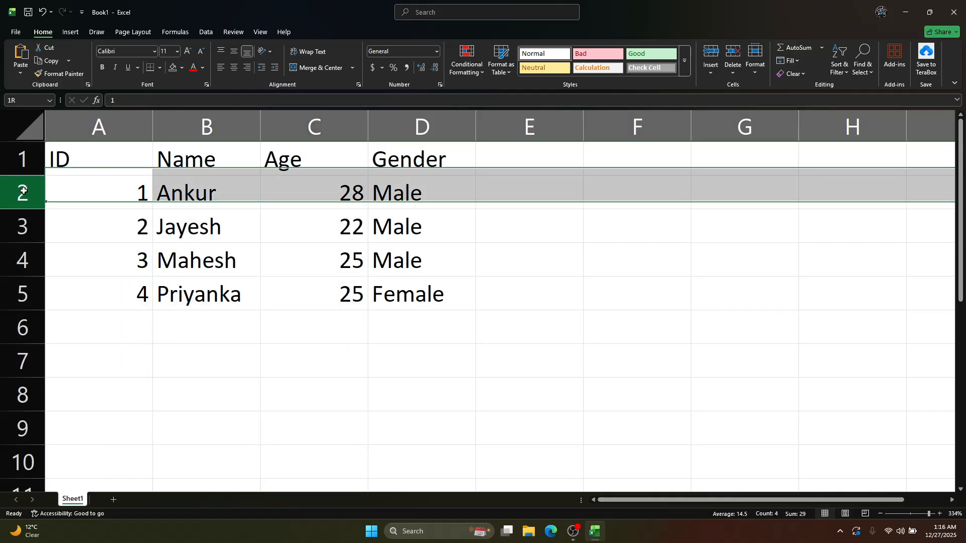
pyautogui.click(22, 226)
pyautogui.click(226, 257)
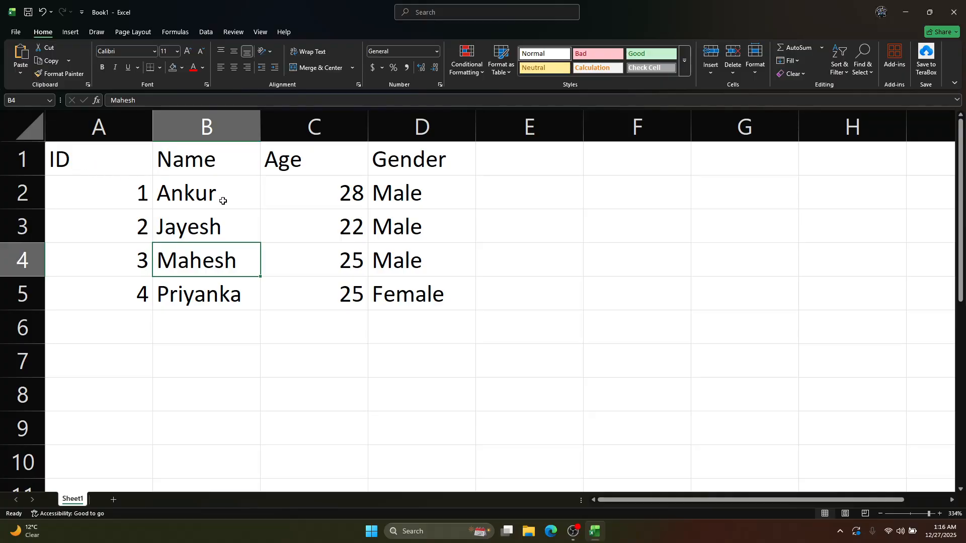
# Examine how column B and row 3 organize the data, along with individual cells and the whole table range A1:D5
pyautogui.click(215, 129)
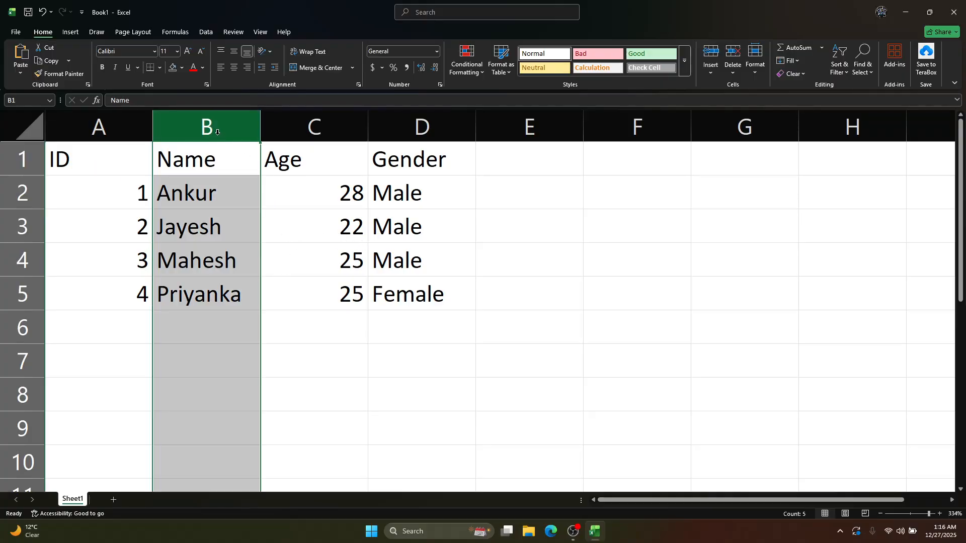
pyautogui.click(9, 239)
pyautogui.click(416, 301)
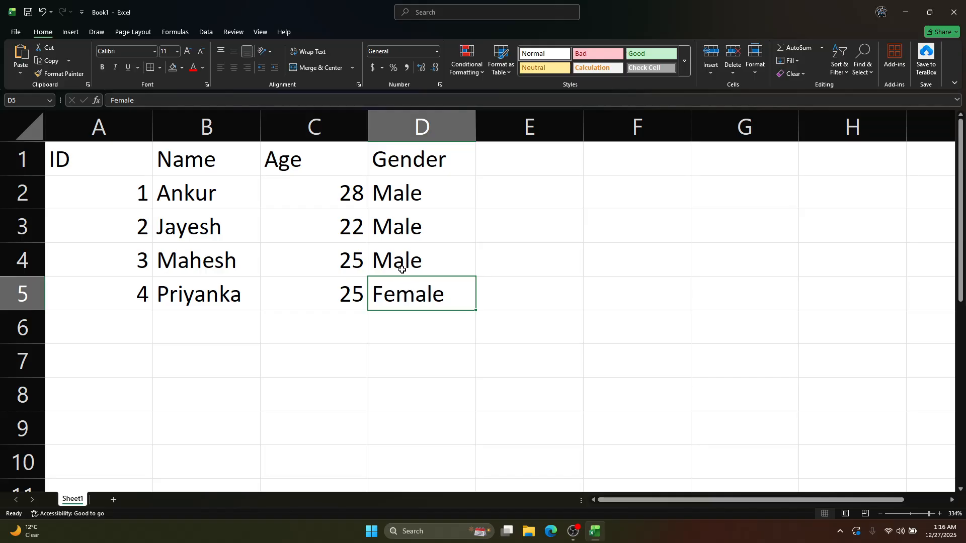
pyautogui.click(365, 204)
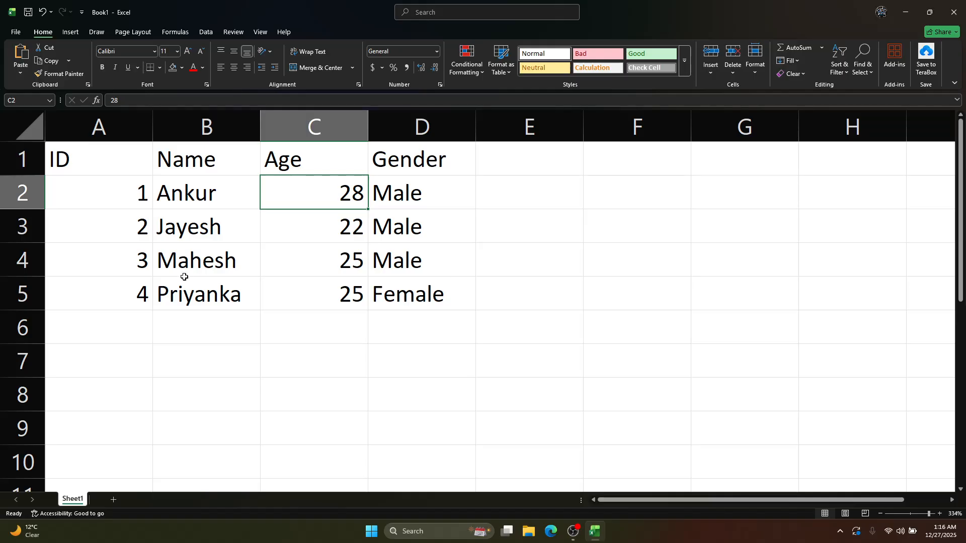
pyautogui.scroll(-8, 244, 259)
pyautogui.click(483, 279)
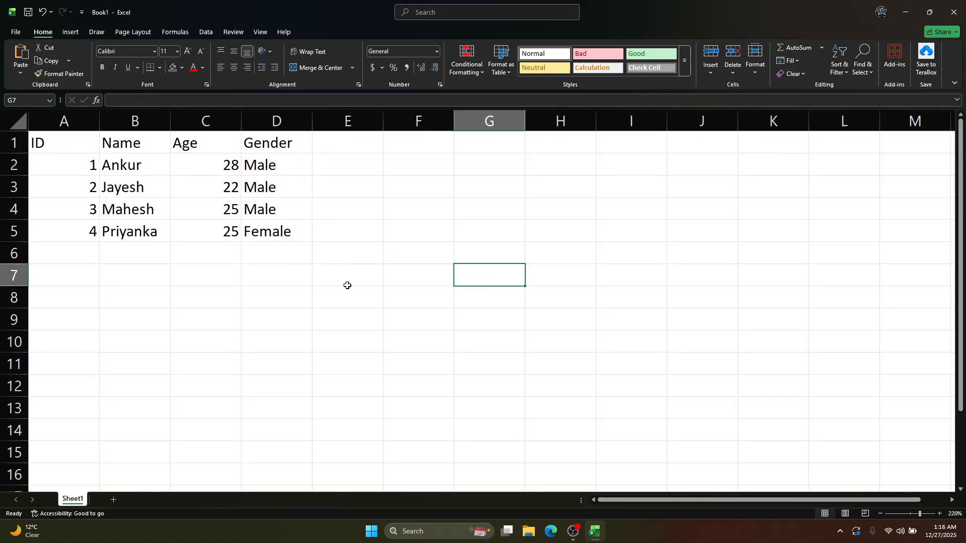
pyautogui.click(166, 262)
pyautogui.moveTo(64, 150); pyautogui.dragTo(308, 231)
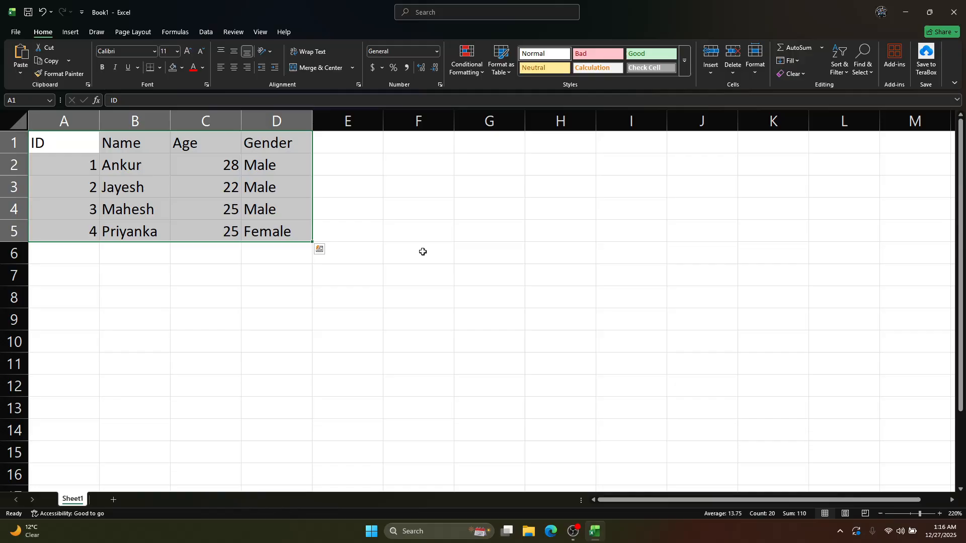
pyautogui.click(476, 261)
pyautogui.click(232, 230)
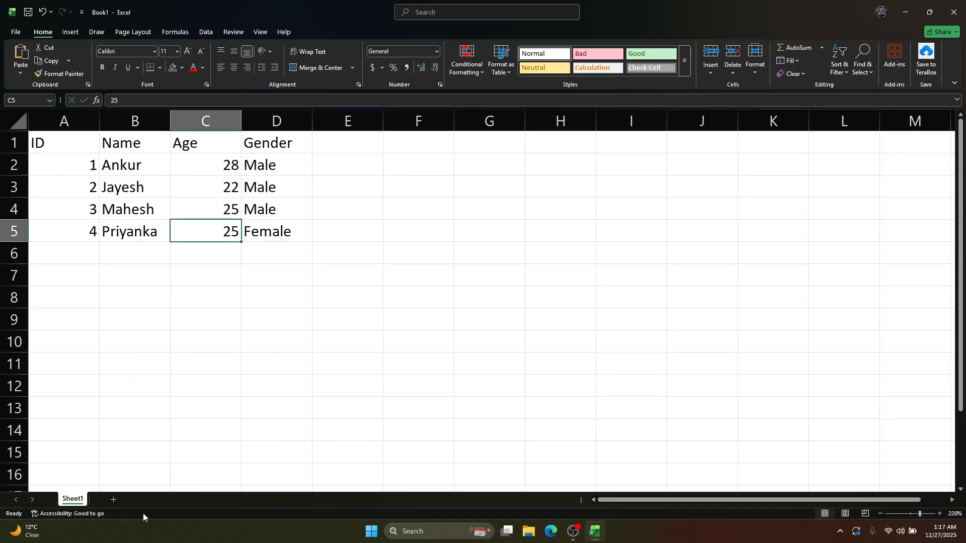
# Enter the placeholder text "dvds" in cell B10 and overwrite it with "scmskmc"
pyautogui.click(161, 345)
pyautogui.write('dvds')
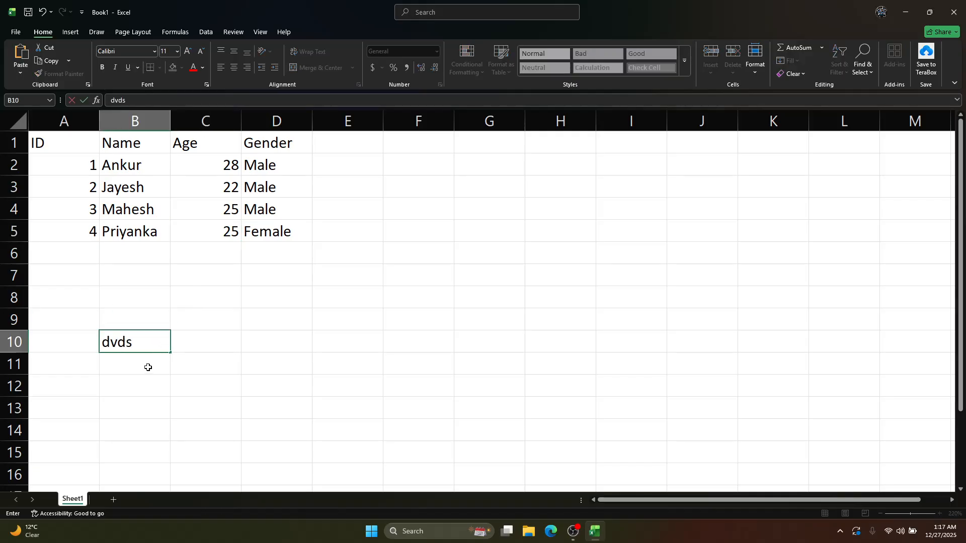
pyautogui.press('Tab')
pyautogui.press('Left')
pyautogui.write('scmskmc')
pyautogui.press('Left')
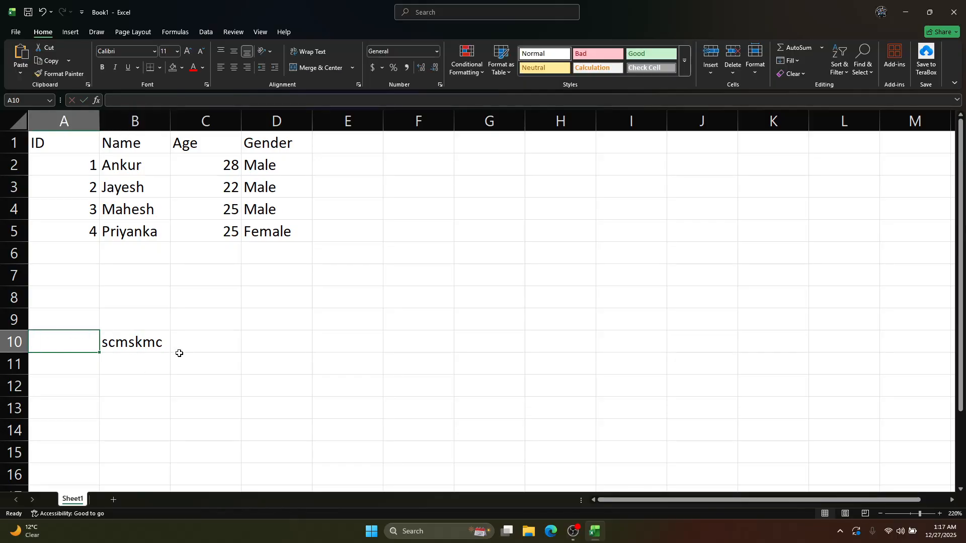
# Clear the placeholder text from cell B10
pyautogui.click(138, 340)
pyautogui.press('Delete')
pyautogui.press('Right')
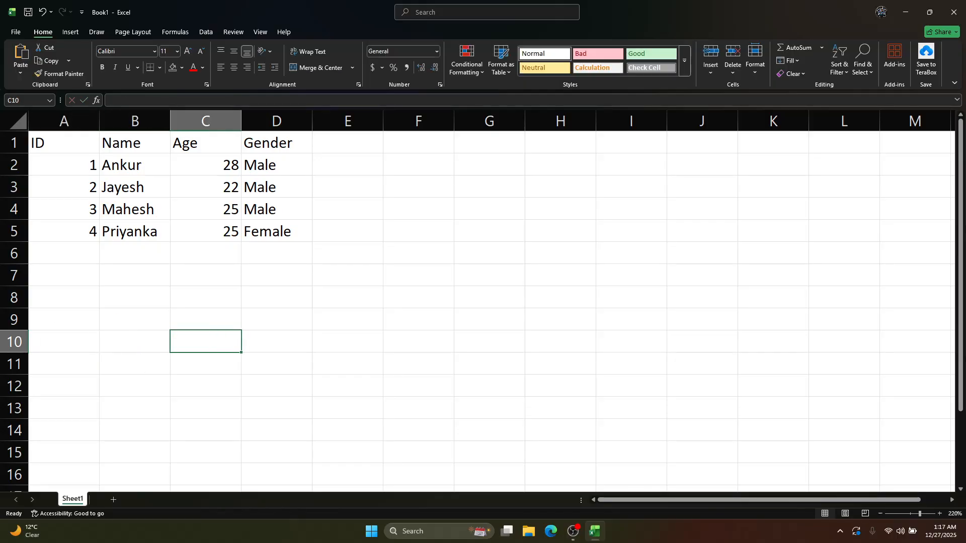
pyautogui.press('Left')
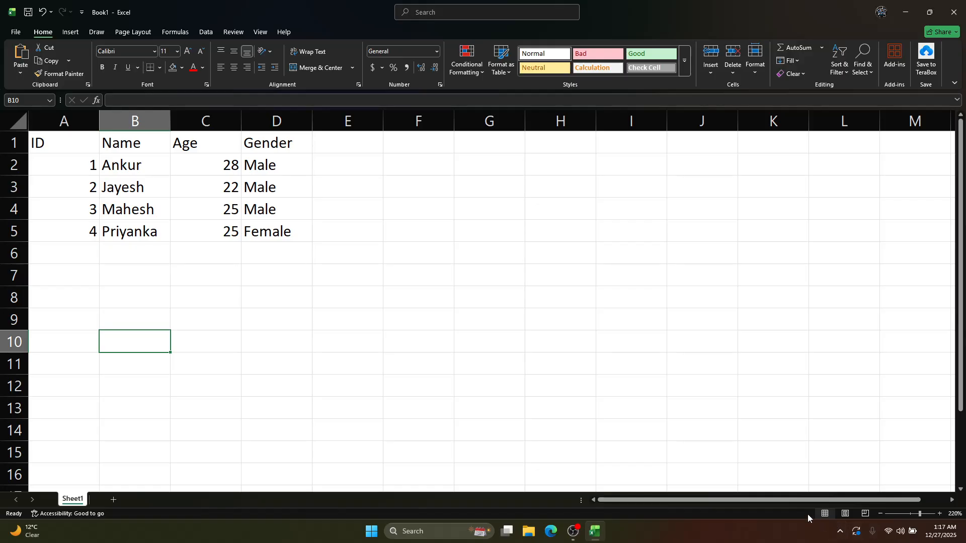
# Examine the worksheet grid at reduced and enlarged zoom, including the empty rows below the table
pyautogui.click(304, 306)
pyautogui.scroll(-15, 363, 307)
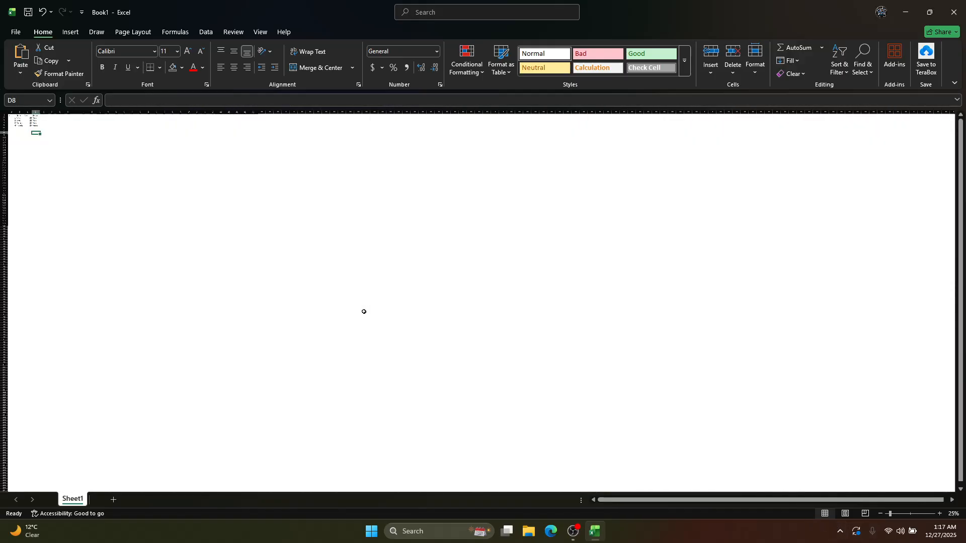
pyautogui.scroll(6, 511, 283)
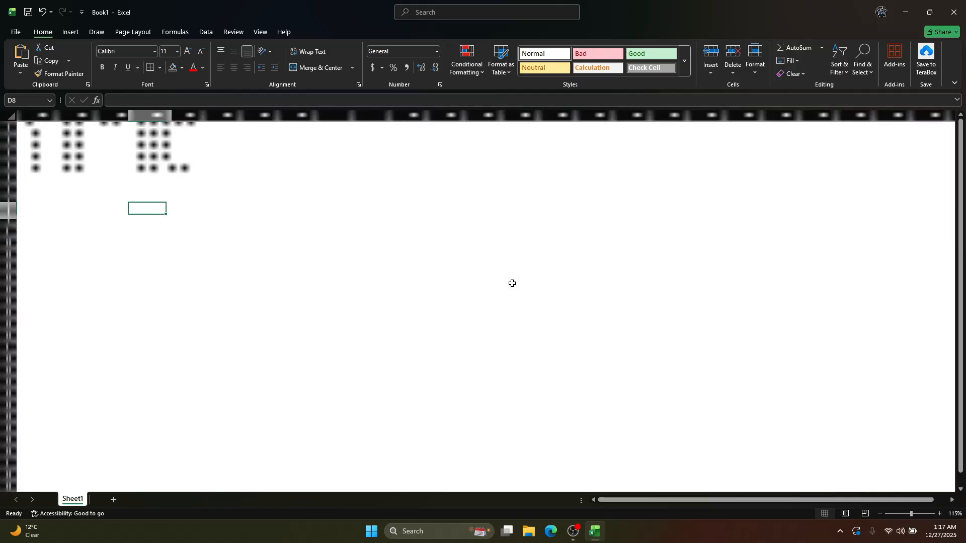
pyautogui.scroll(8, 508, 316)
pyautogui.scroll(-2, 508, 316)
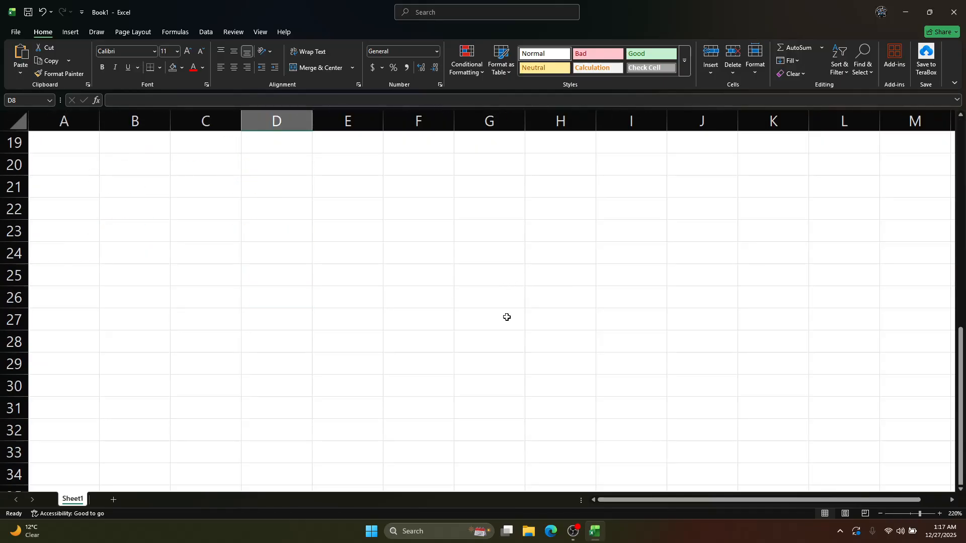
pyautogui.scroll(5, 507, 317)
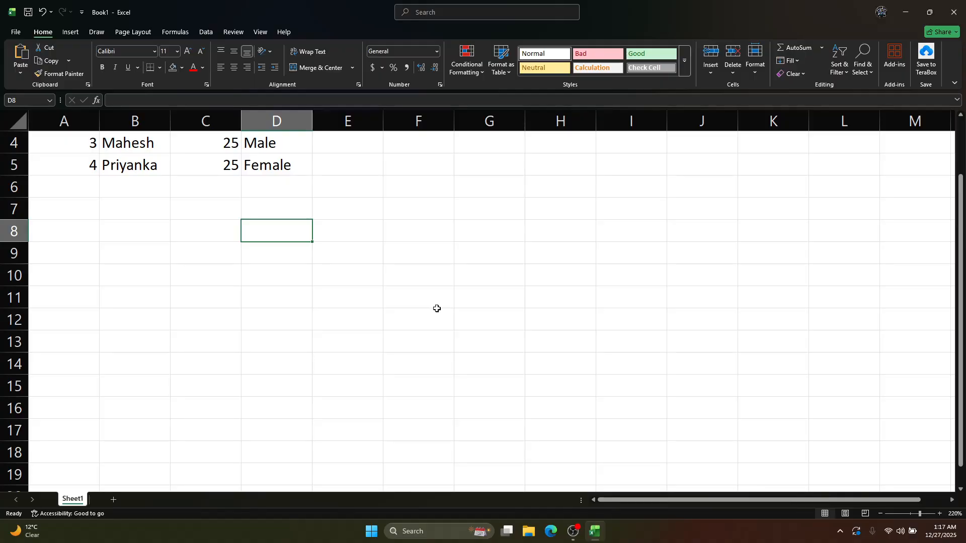
# Jump to the sheet's last row and last column, and return to cell A1
pyautogui.click(189, 235)
pyautogui.hotkey('ctrl', 'Down')
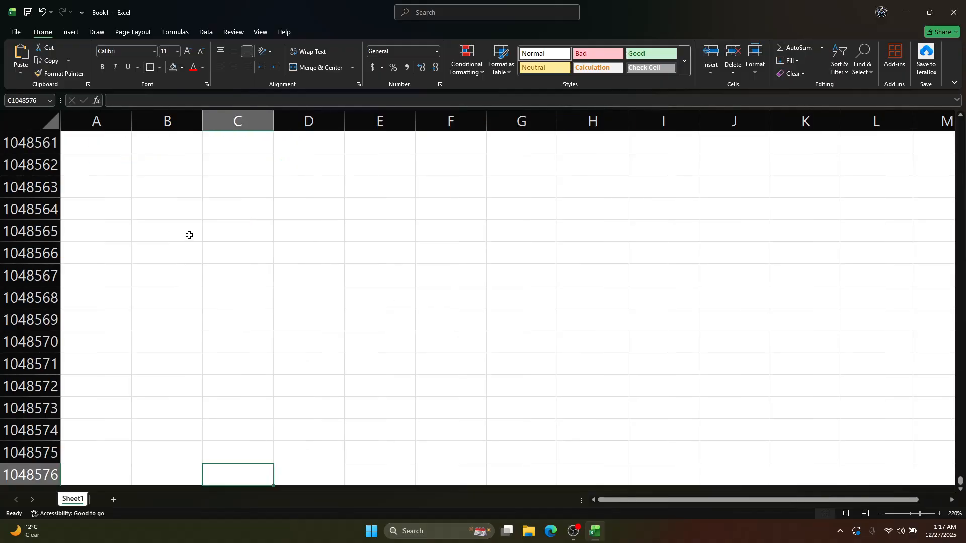
pyautogui.hotkey('ctrl', 'Right')
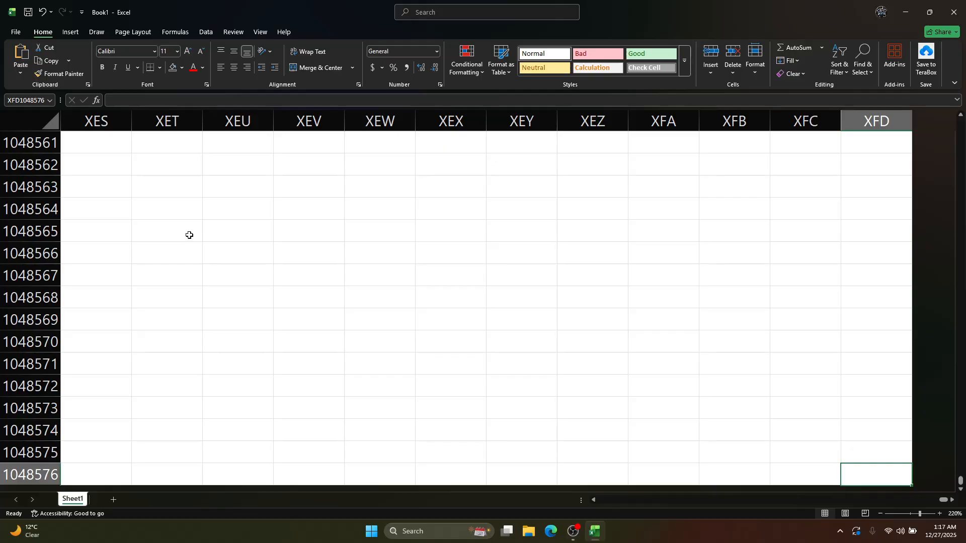
pyautogui.hotkey('ctrl', 'Up')
pyautogui.hotkey('ctrl', 'Left')
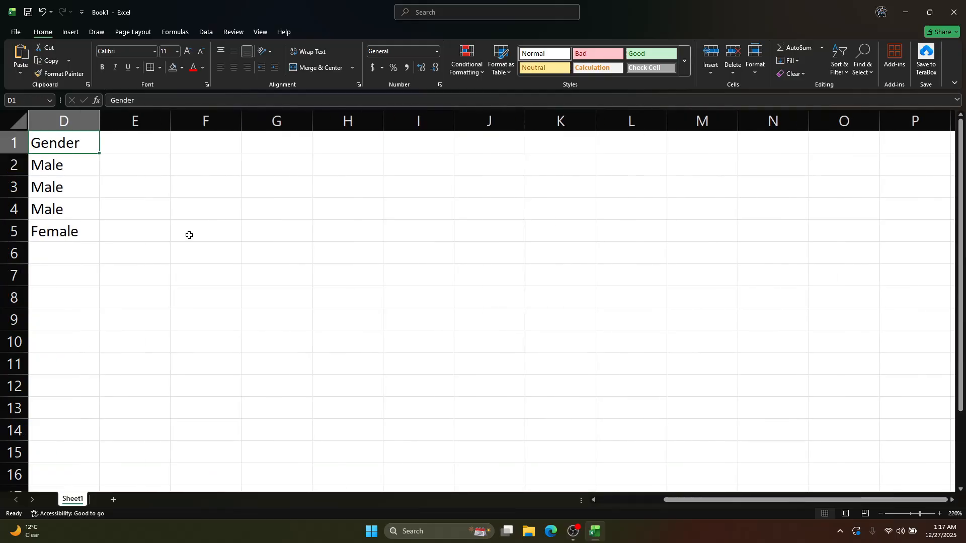
pyautogui.hotkey('ctrl', 'Left')
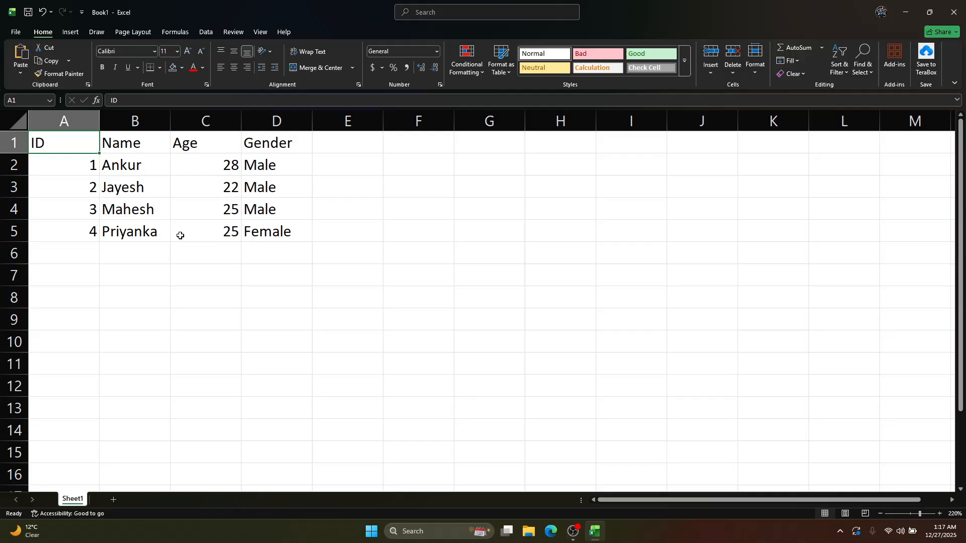
# Switch the sheet to Page Layout view and examine how the table and blank pages are laid out for printing
pyautogui.moveTo(638, 322); pyautogui.dragTo(638, 331)
pyautogui.click(357, 394)
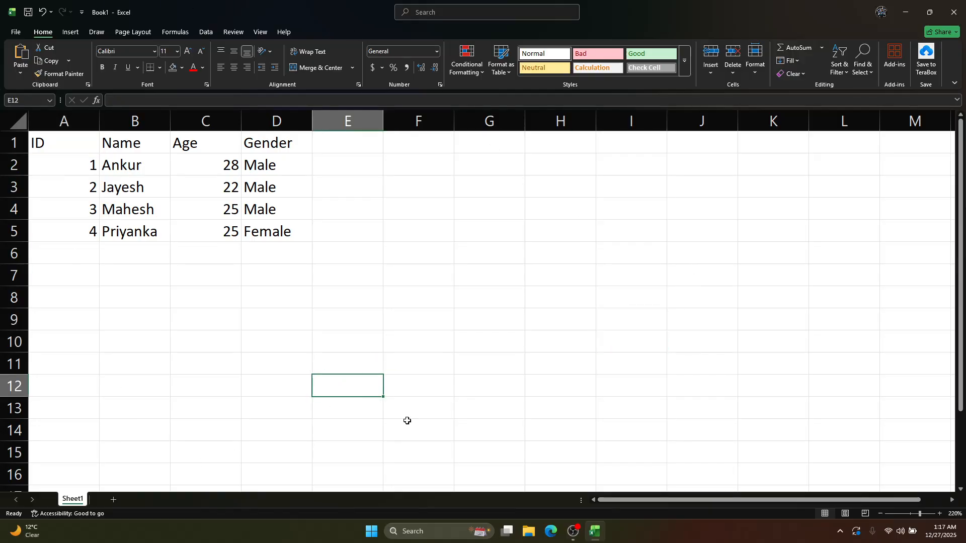
pyautogui.click(842, 517)
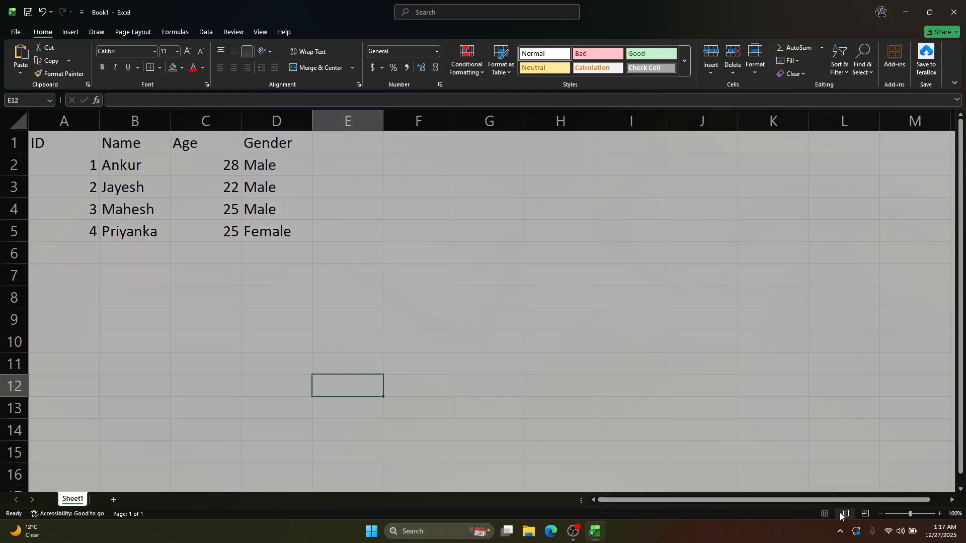
pyautogui.scroll(-4, 309, 304)
pyautogui.scroll(3, 309, 305)
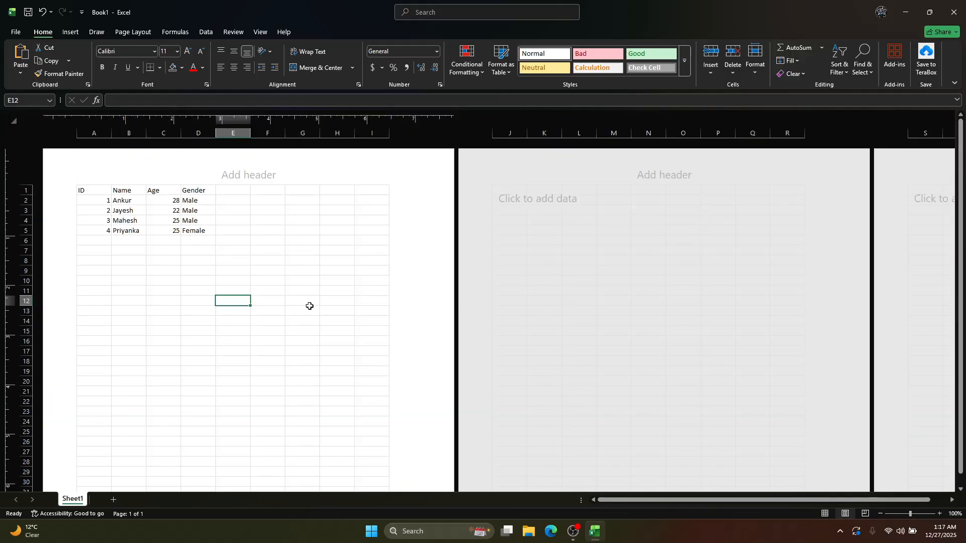
pyautogui.scroll(-6, 309, 305)
pyautogui.scroll(6, 310, 308)
pyautogui.scroll(-3, 491, 267)
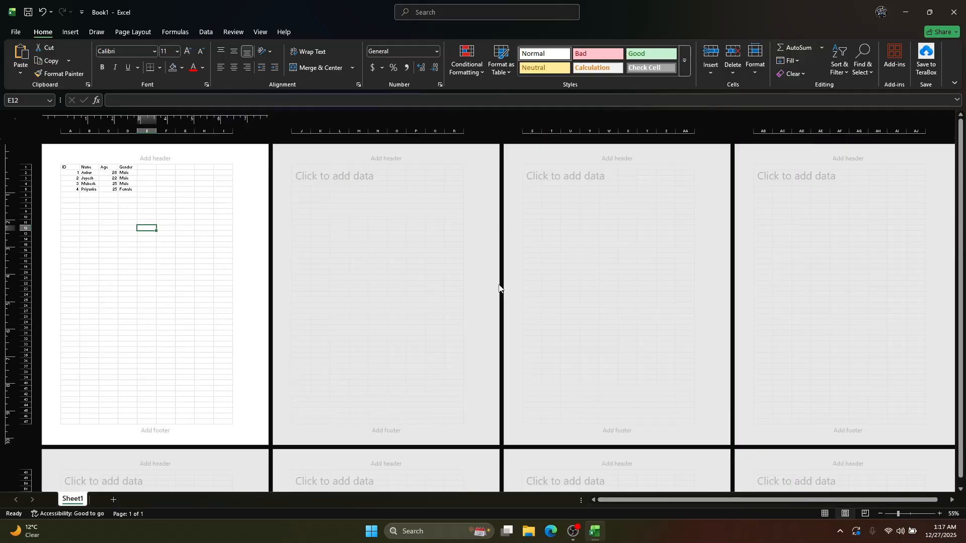
# Switch to Page Break Preview and enter "Male" in cell D6 below the Gender column
pyautogui.click(865, 513)
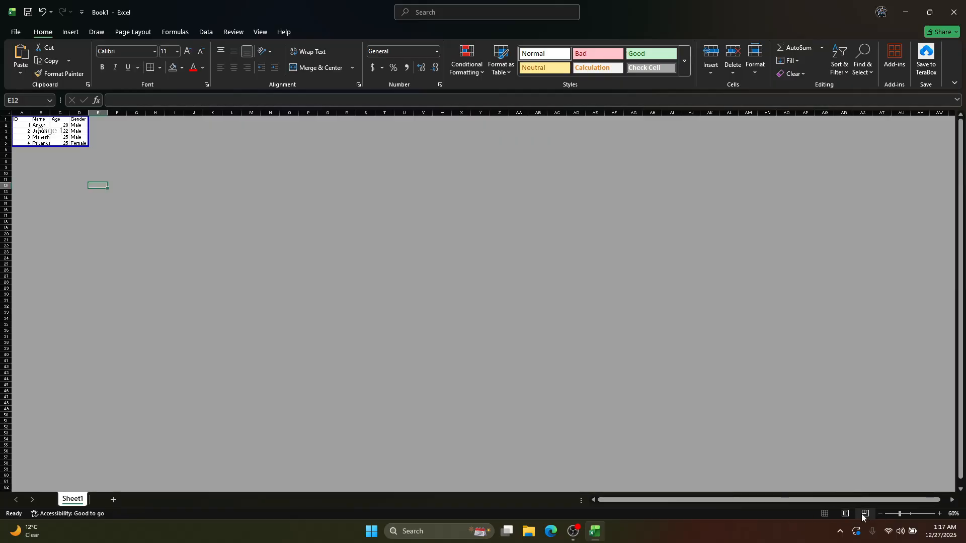
pyautogui.scroll(8, 121, 203)
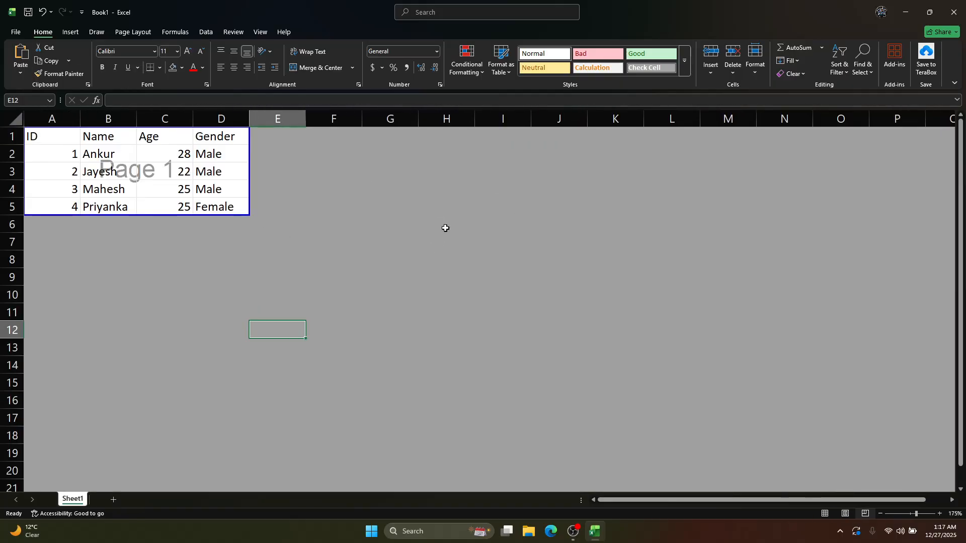
pyautogui.click(217, 208)
pyautogui.press('Down')
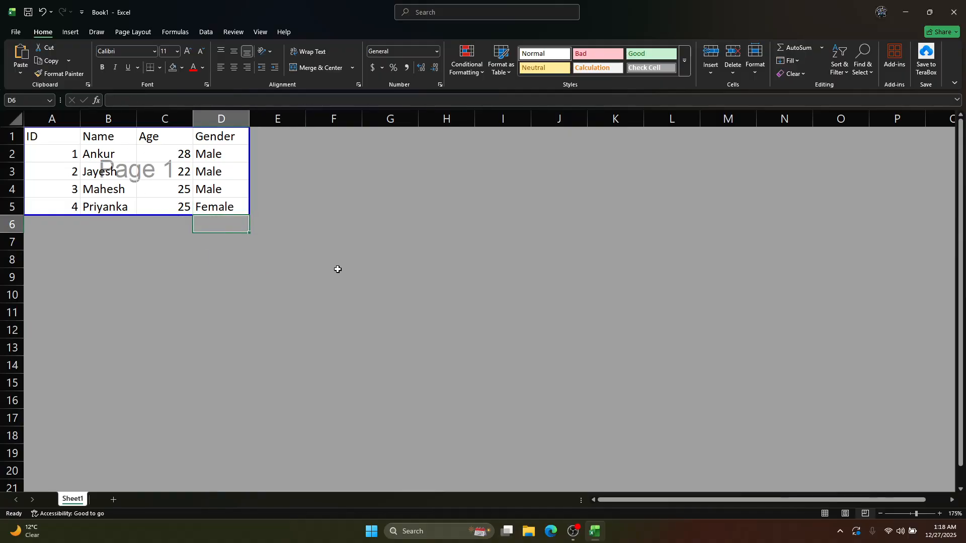
pyautogui.write('Male')
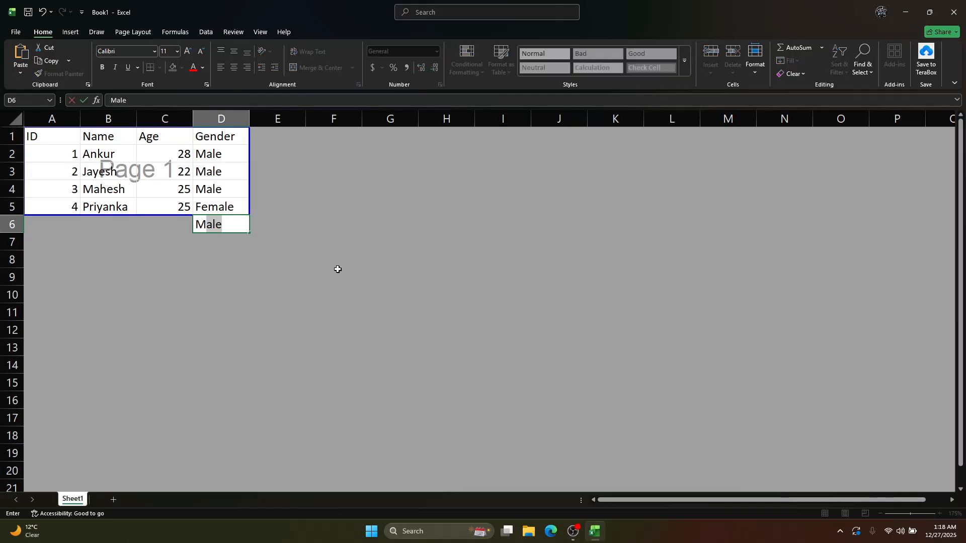
pyautogui.press('Return')
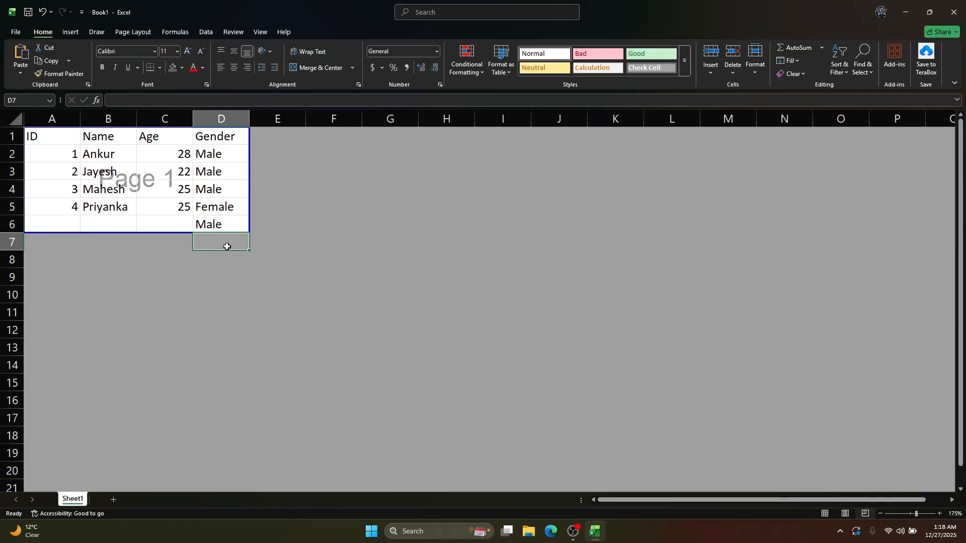
# Clear cell D6 and return the sheet to Normal view
pyautogui.click(224, 225)
pyautogui.press('Delete')
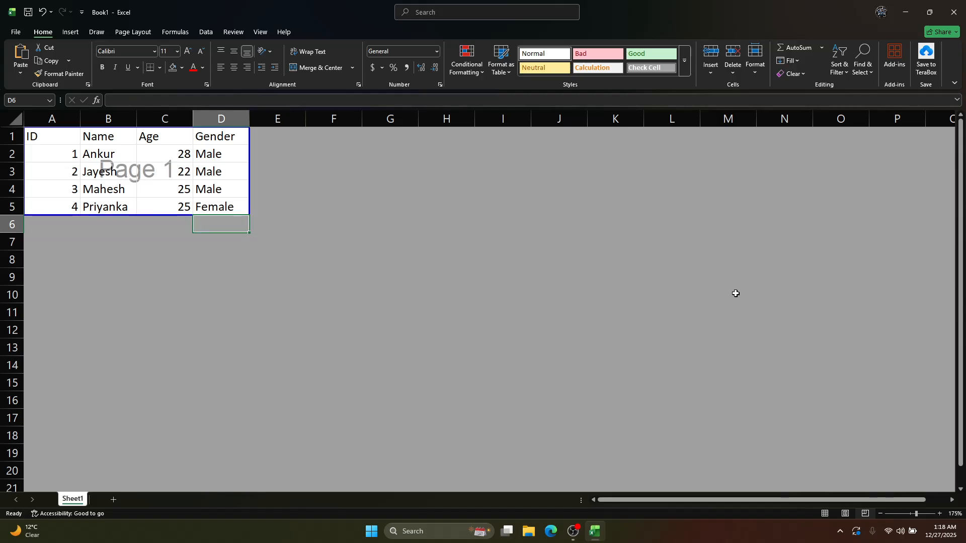
pyautogui.click(824, 514)
pyautogui.click(124, 258)
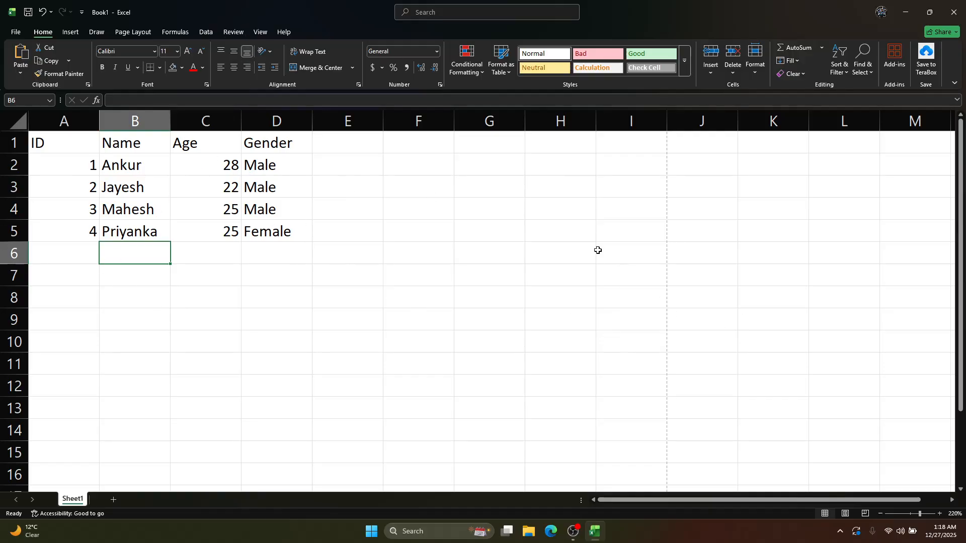
# Hide the worksheet gridlines and inspect the table and empty cells without them at different zoom levels
pyautogui.click(260, 32)
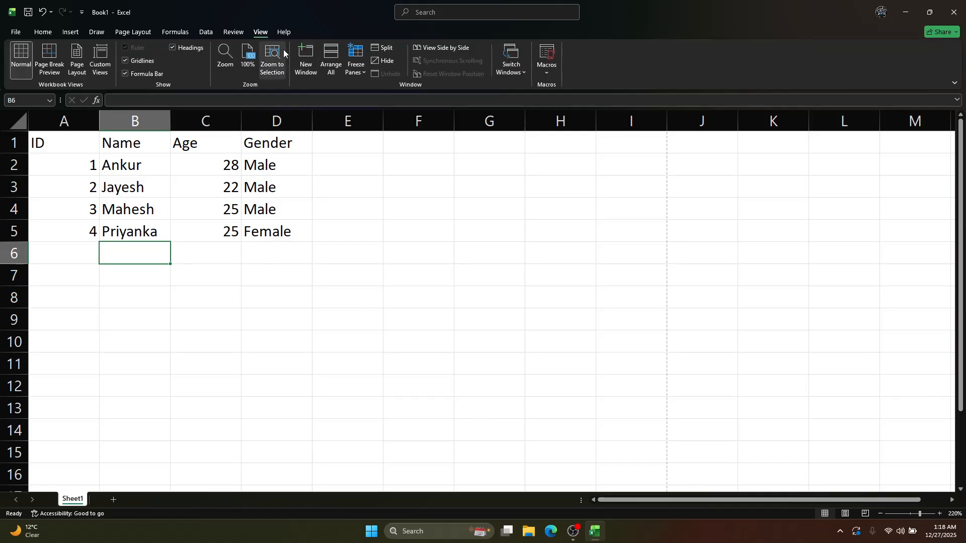
pyautogui.click(437, 244)
pyautogui.click(133, 321)
pyautogui.scroll(-2, 620, 309)
pyautogui.keyDown('ctrl'); pyautogui.scroll(-4, 620, 309); pyautogui.keyUp('ctrl')
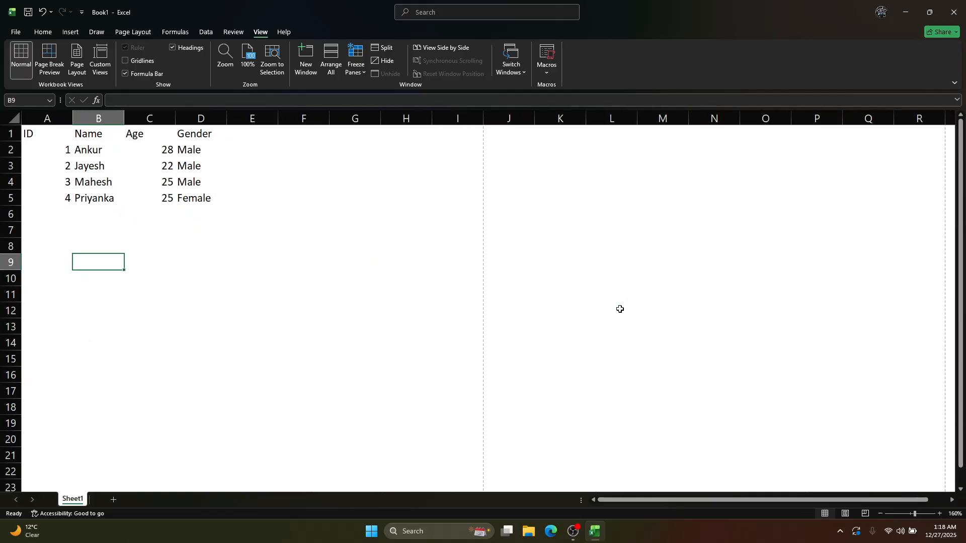
pyautogui.scroll(-1, 441, 237)
pyautogui.scroll(1, 338, 250)
pyautogui.keyDown('ctrl'); pyautogui.scroll(4, 338, 250); pyautogui.keyUp('ctrl')
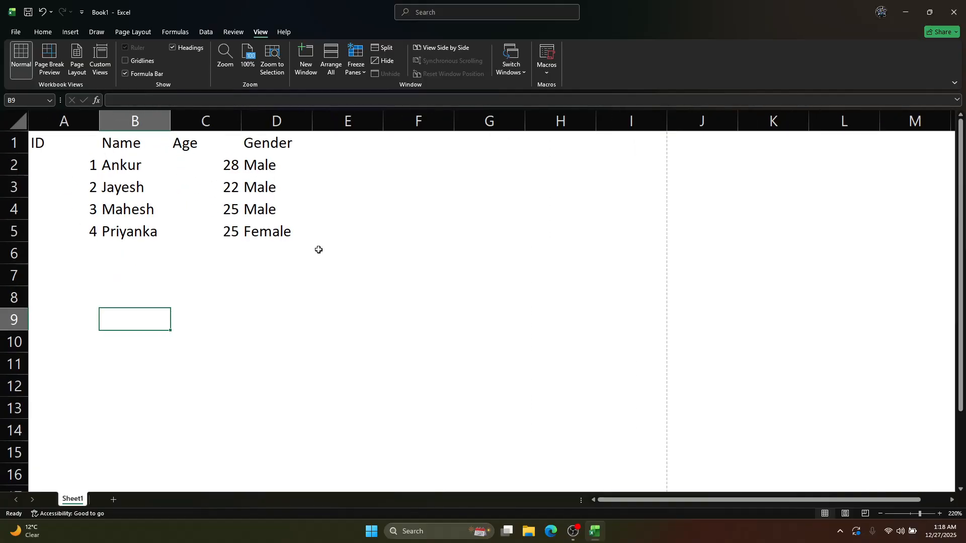
# Show the worksheet gridlines again and check the cell boundaries in and around the table
pyautogui.click(129, 62)
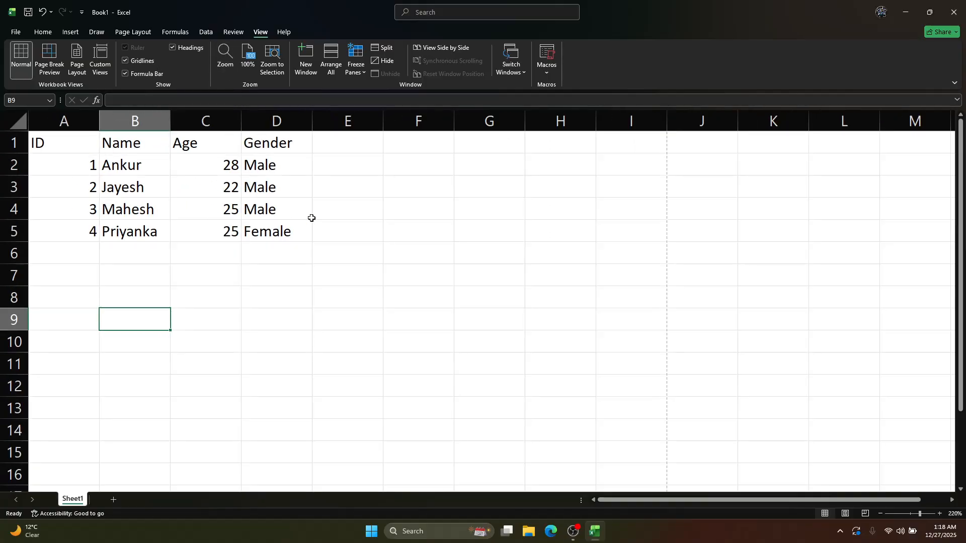
pyautogui.click(314, 216)
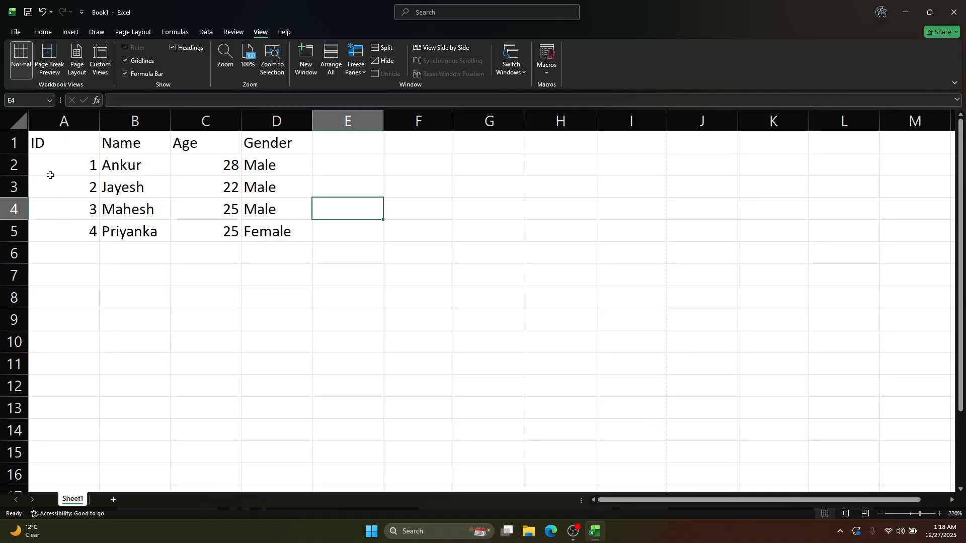
pyautogui.click(50, 159)
pyautogui.click(418, 275)
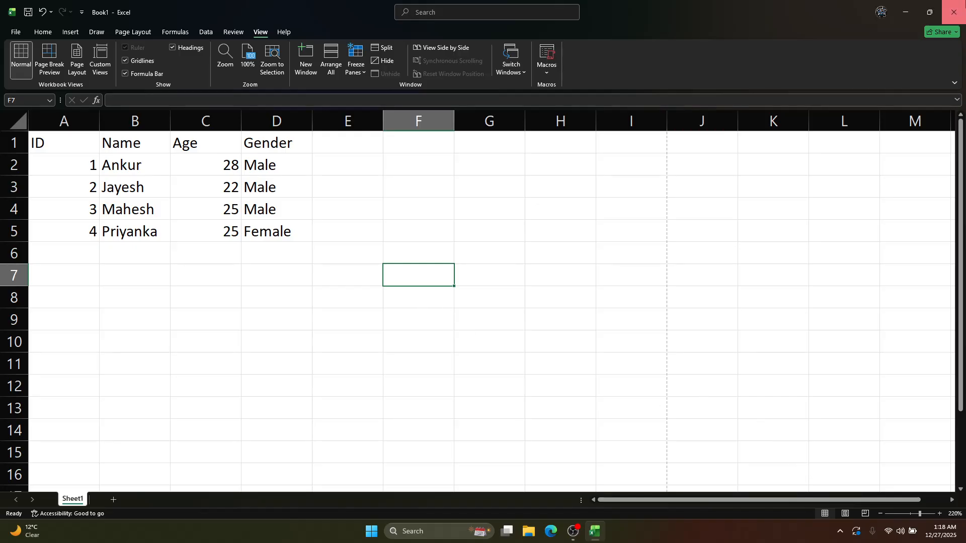
# Bring up the save prompt by closing the workbook and again by saving it, cancelling both times
pyautogui.click(954, 12)
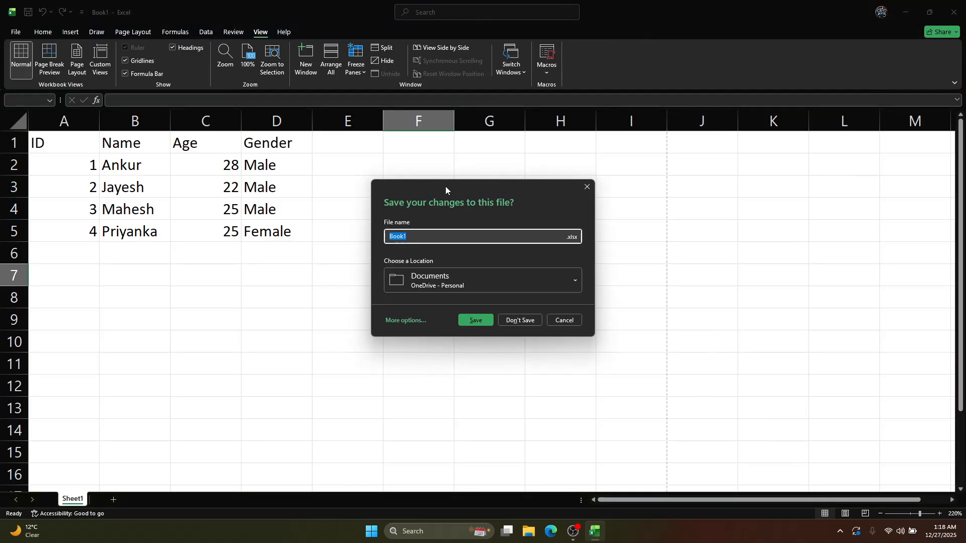
pyautogui.click(570, 319)
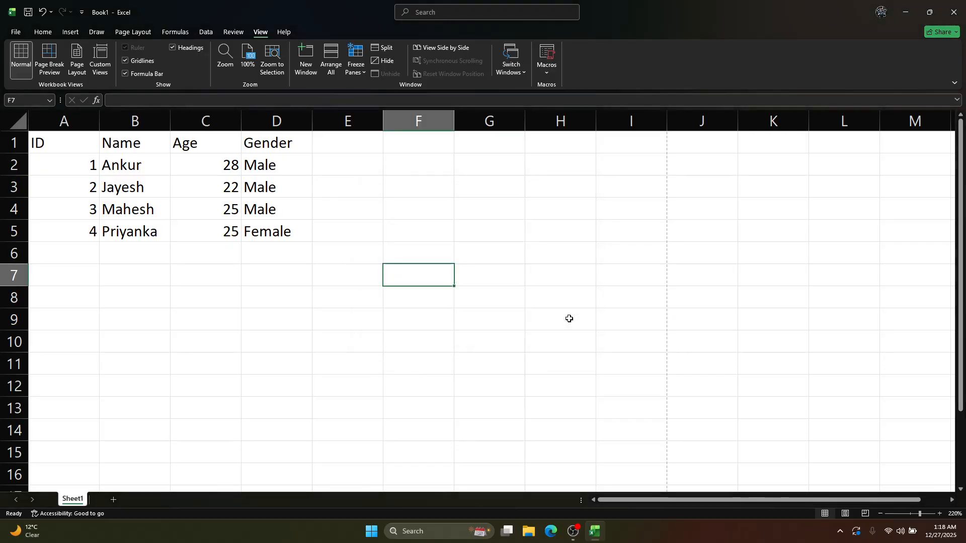
pyautogui.click(42, 32)
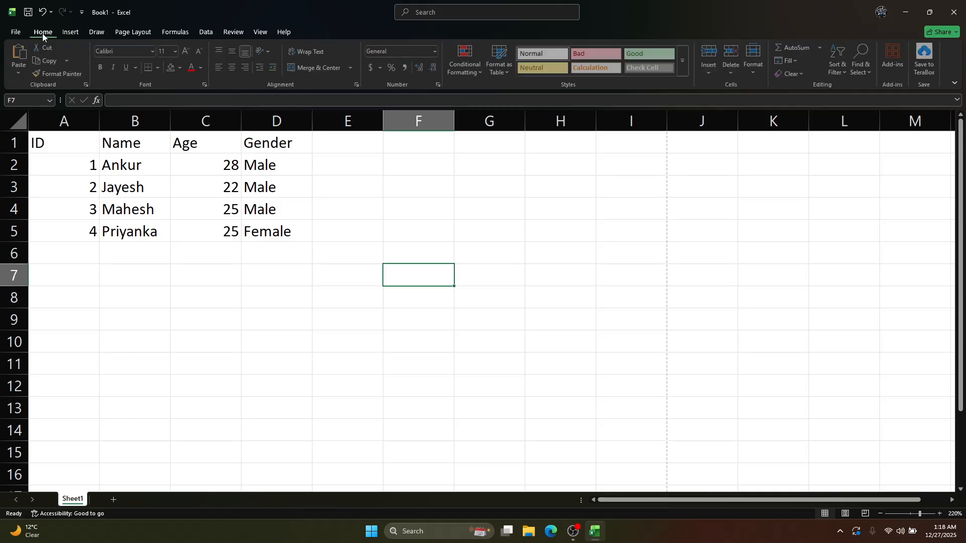
pyautogui.click(132, 208)
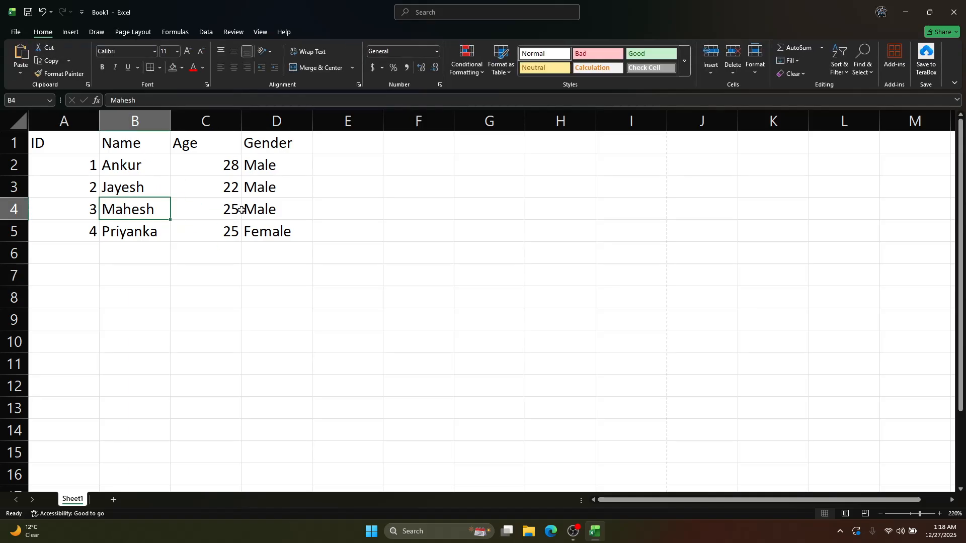
pyautogui.hotkey('ctrl', 's')
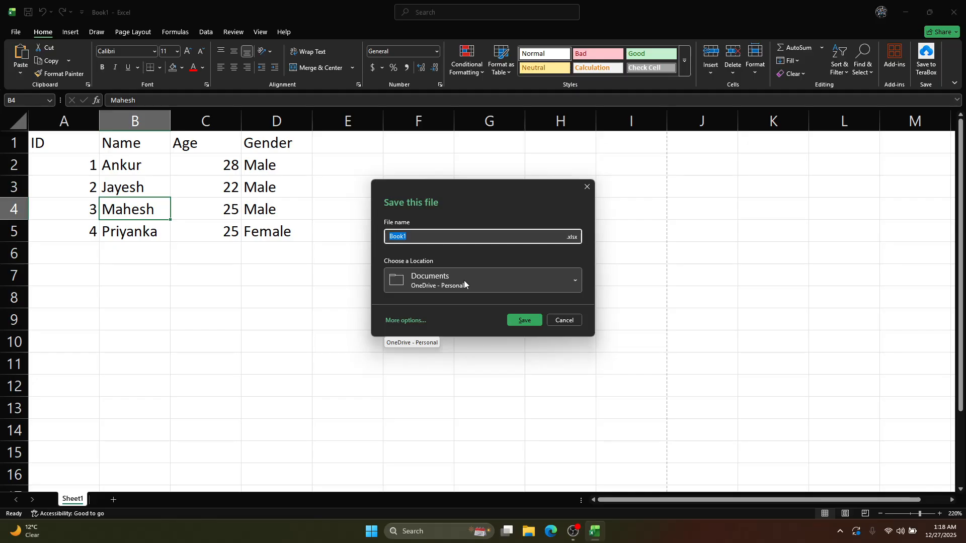
pyautogui.press('Escape')
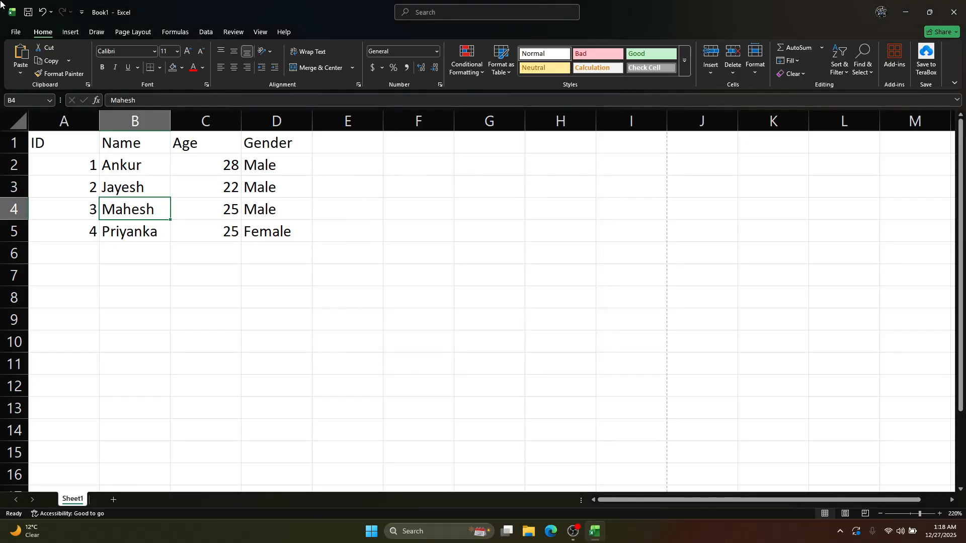
# Start saving the workbook under a chosen location and browse to Google Drive (G:) > My Drive > DS > Module 1 Excel > 1 Excel basics
pyautogui.click(16, 32)
pyautogui.click(38, 166)
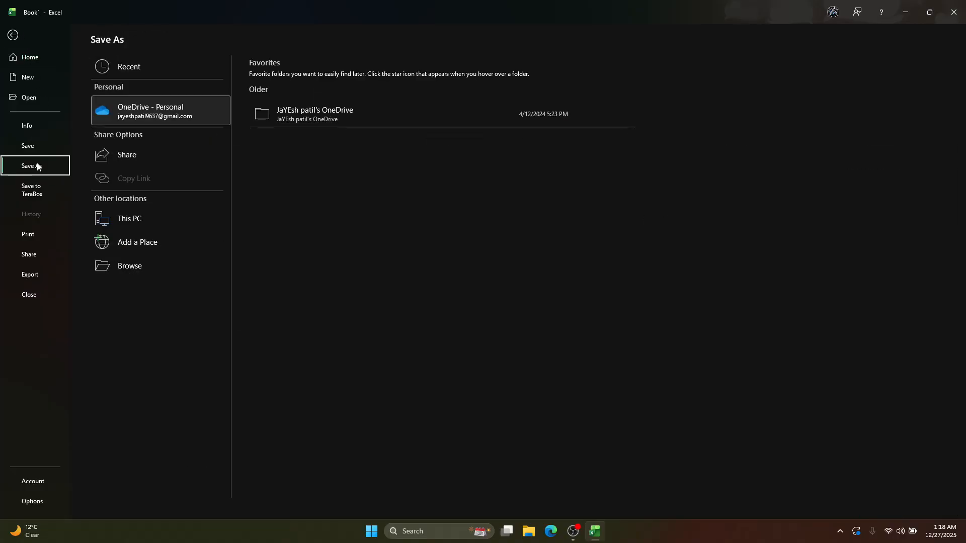
pyautogui.click(122, 271)
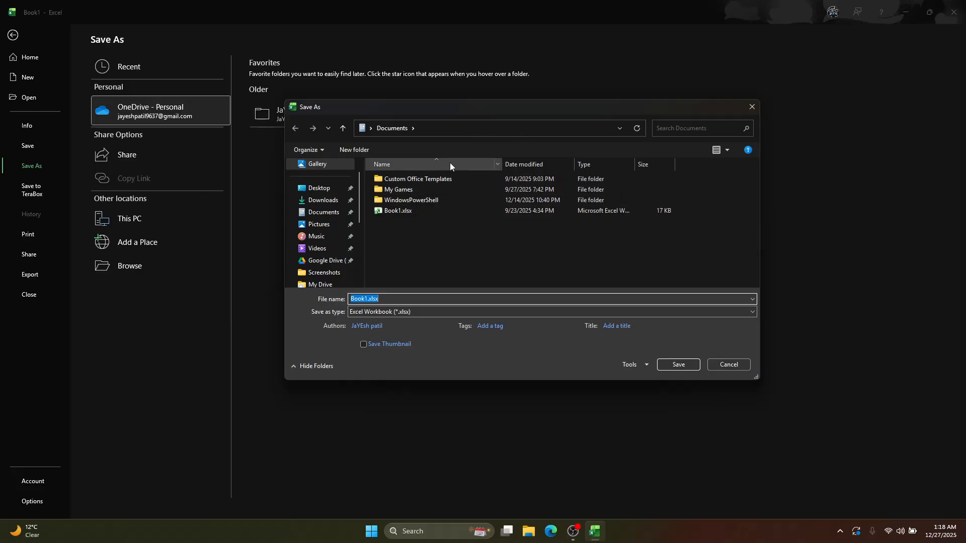
pyautogui.scroll(-3, 324, 265)
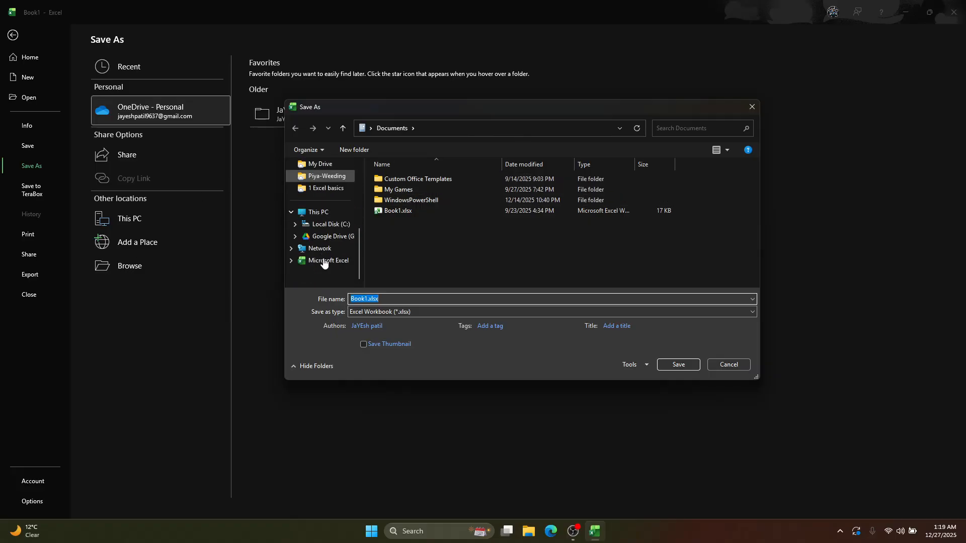
pyautogui.click(317, 213)
pyautogui.doubleClick(554, 193)
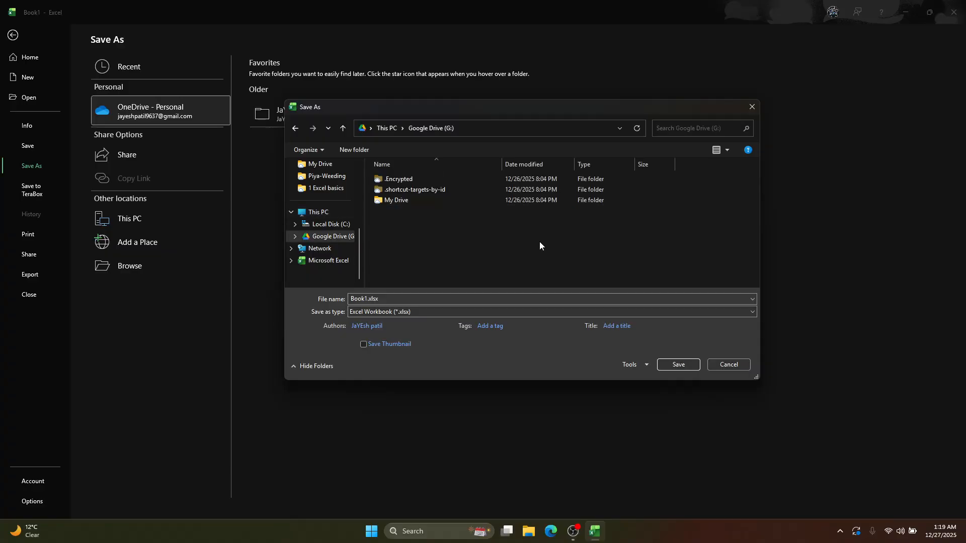
pyautogui.doubleClick(391, 202)
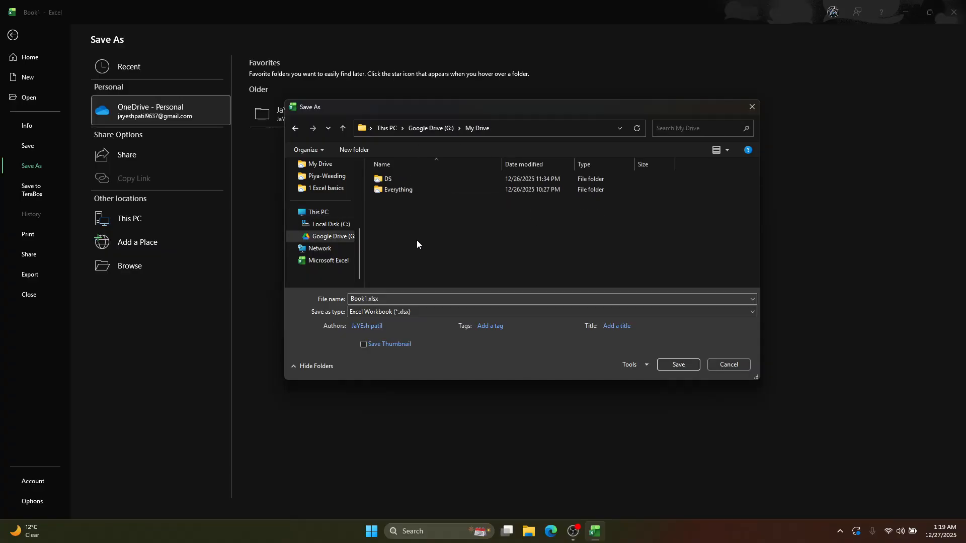
pyautogui.click(413, 179)
pyautogui.doubleClick(412, 178)
pyautogui.doubleClick(412, 178)
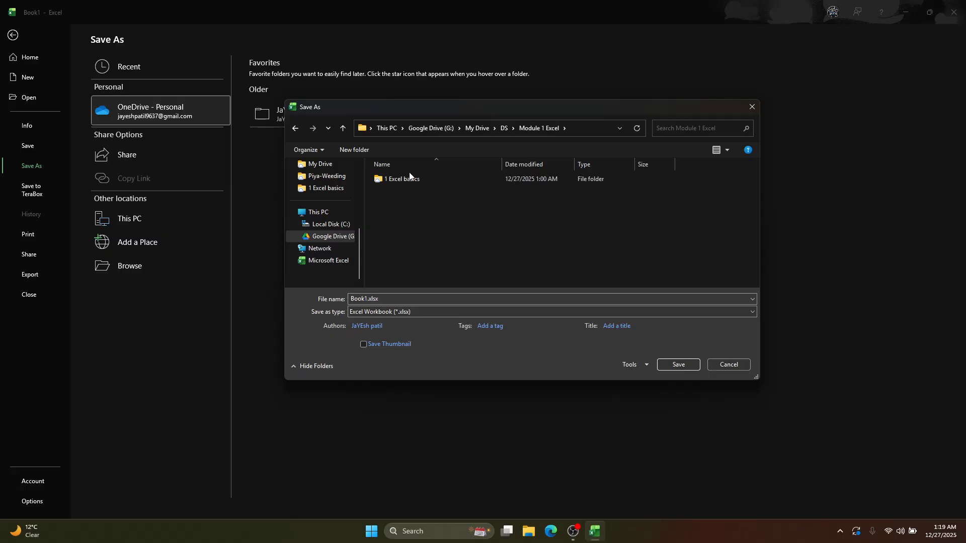
pyautogui.doubleClick(410, 178)
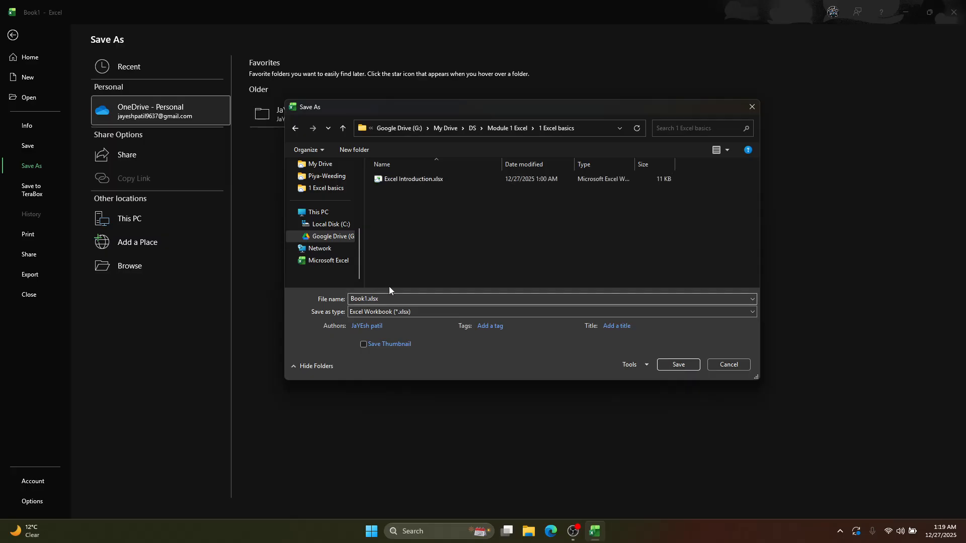
# Try to save the workbook over the existing Excel Introduction.xlsx, and cancel the save
pyautogui.click(399, 180)
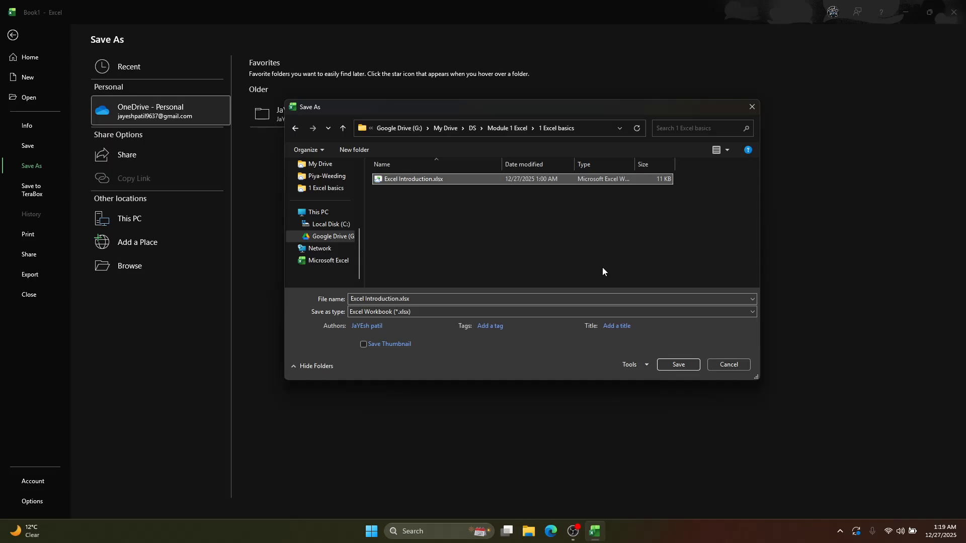
pyautogui.click(678, 365)
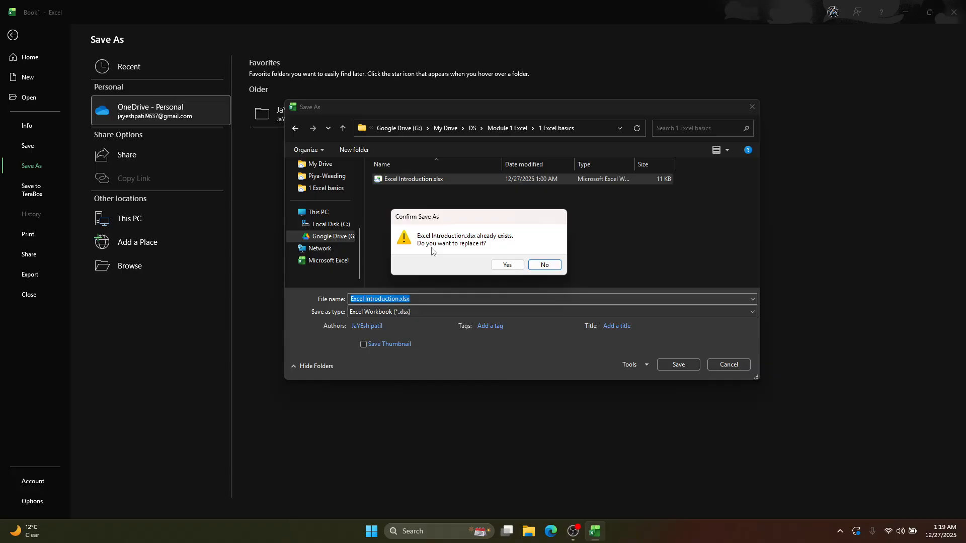
pyautogui.click(505, 262)
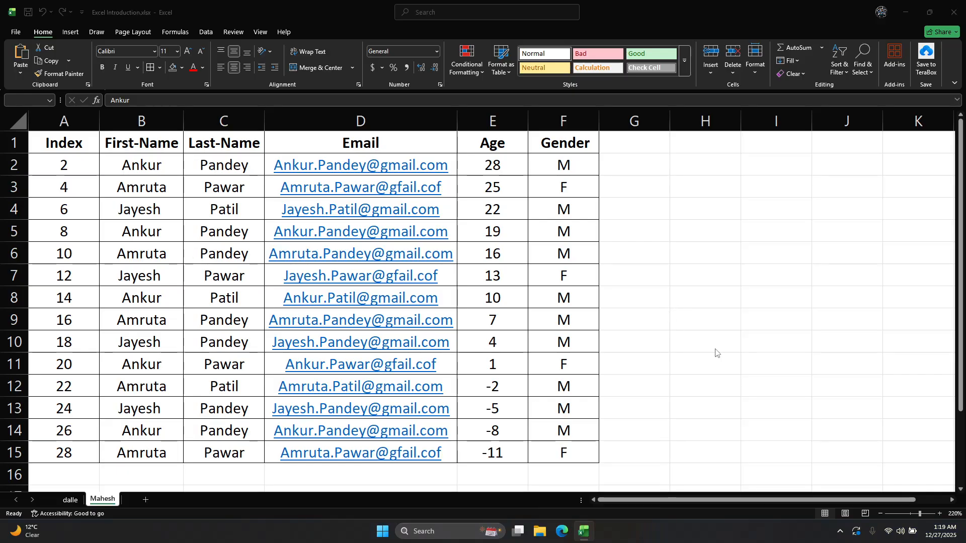
pyautogui.press('ctrl+super+Left')
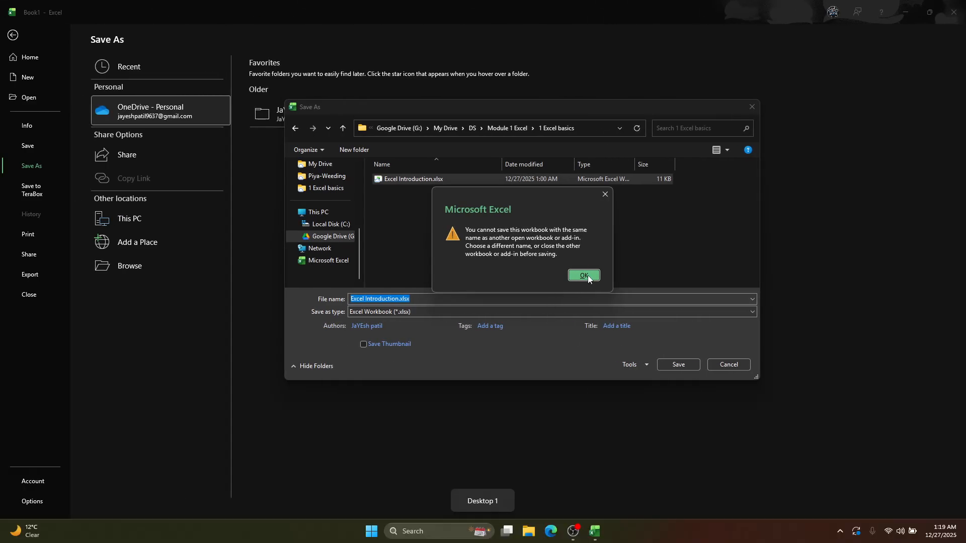
pyautogui.click(586, 277)
pyautogui.click(730, 365)
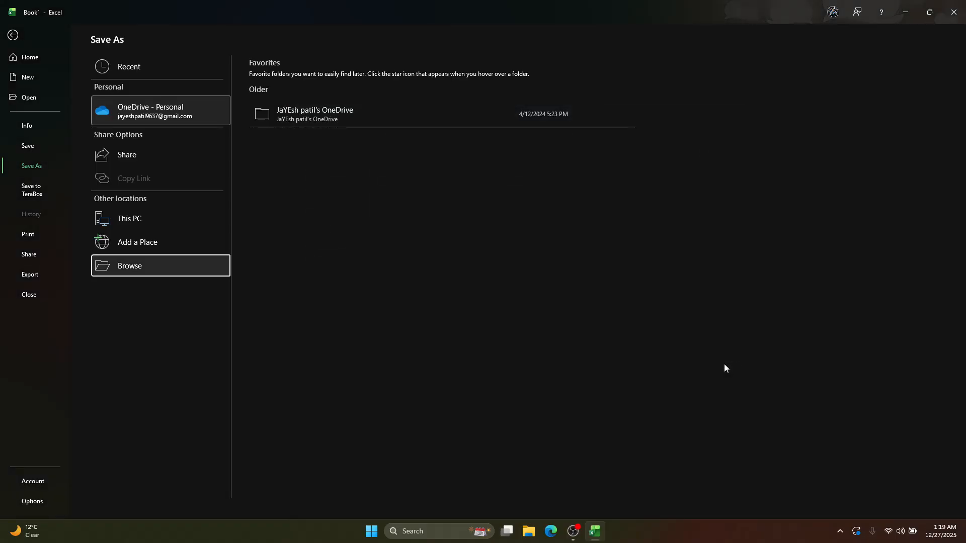
# Close the other open Excel Introduction.xlsx on the second desktop without saving its changes, and return to the Book1 workbook
pyautogui.press('ctrl+super+Right')
pyautogui.click(954, 11)
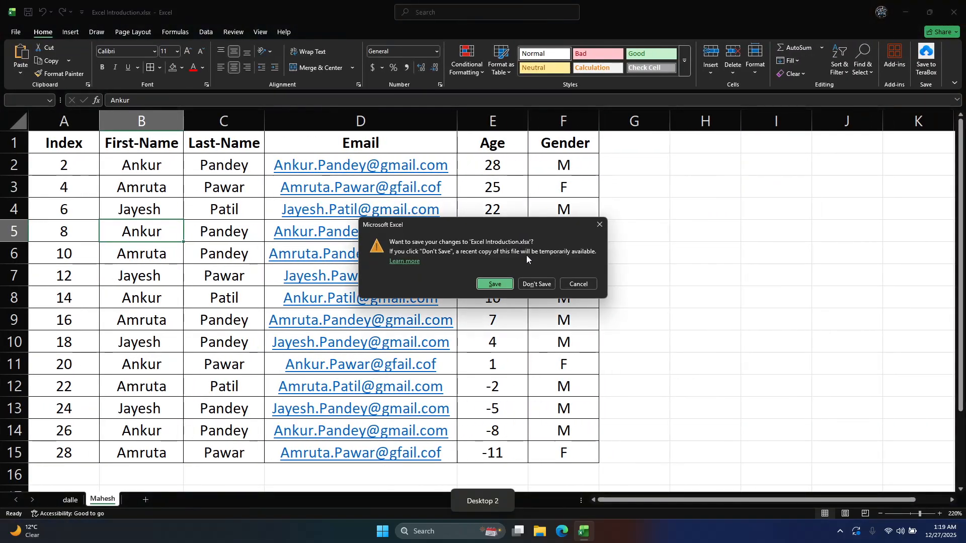
pyautogui.click(537, 284)
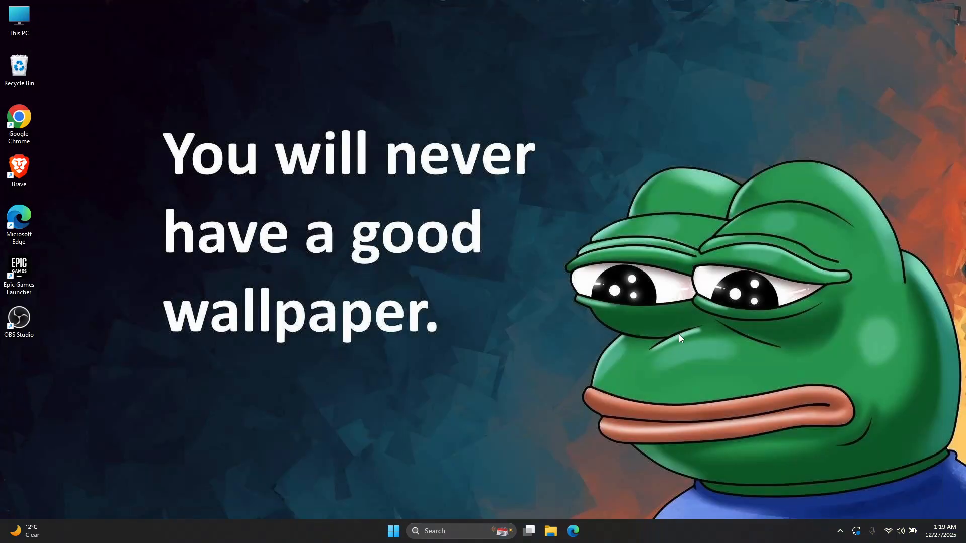
pyautogui.press('ctrl+super+Left')
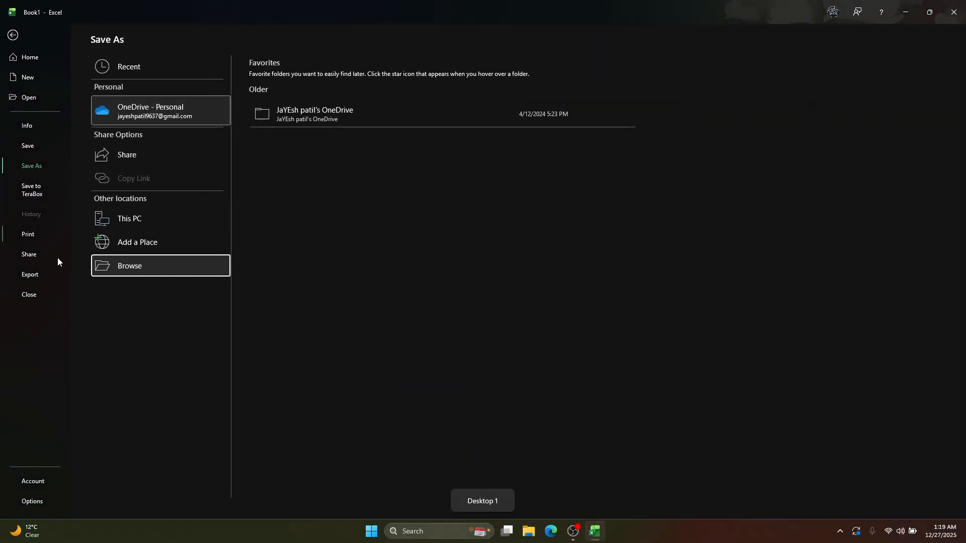
# Save the workbook as Excel Introduction.xlsx in the 1 Excel basics folder, replacing the existing file
pyautogui.click(132, 265)
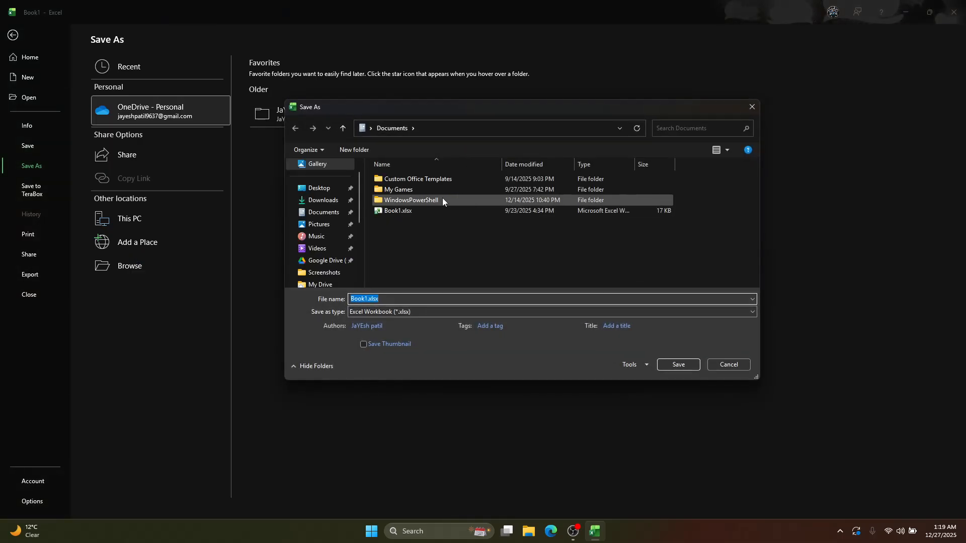
pyautogui.scroll(-2, 316, 252)
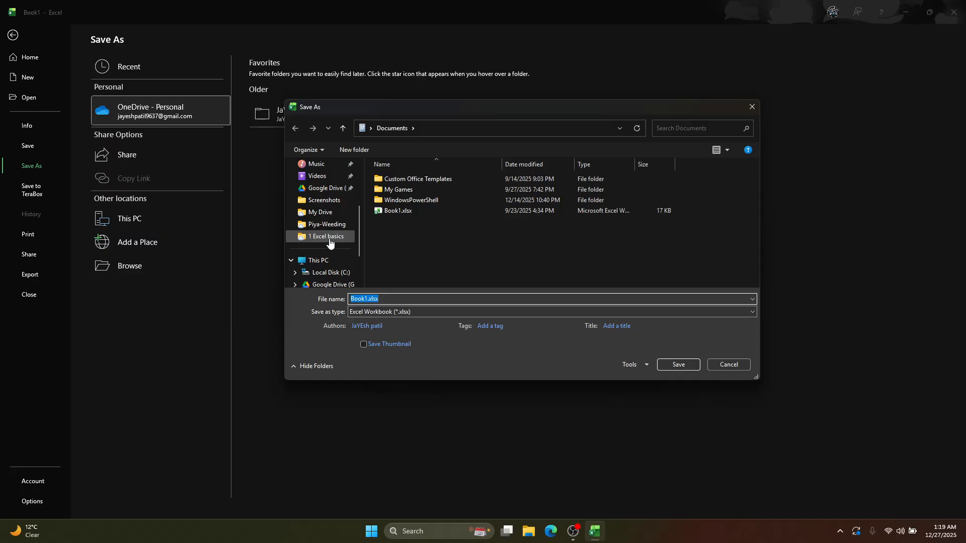
pyautogui.click(330, 244)
pyautogui.scroll(2, 351, 246)
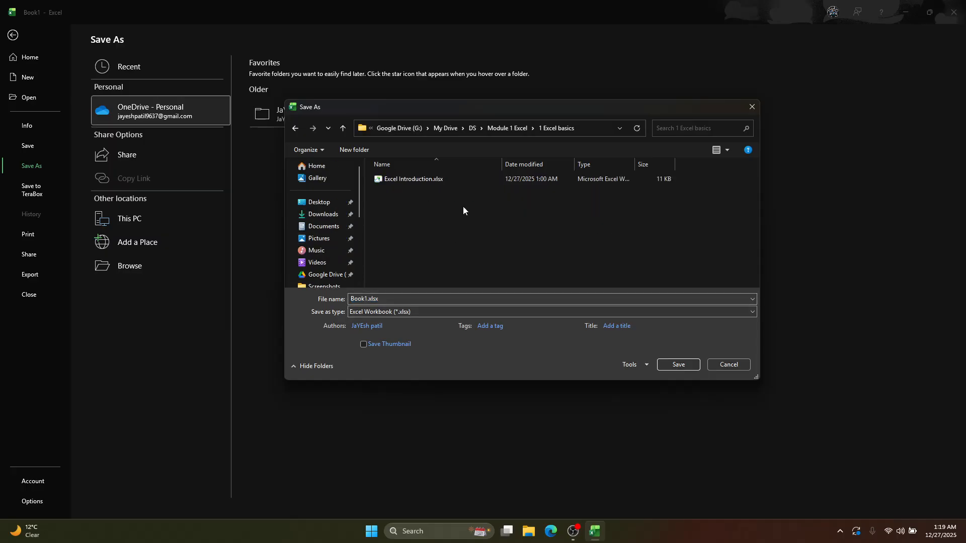
pyautogui.click(390, 180)
pyautogui.click(678, 364)
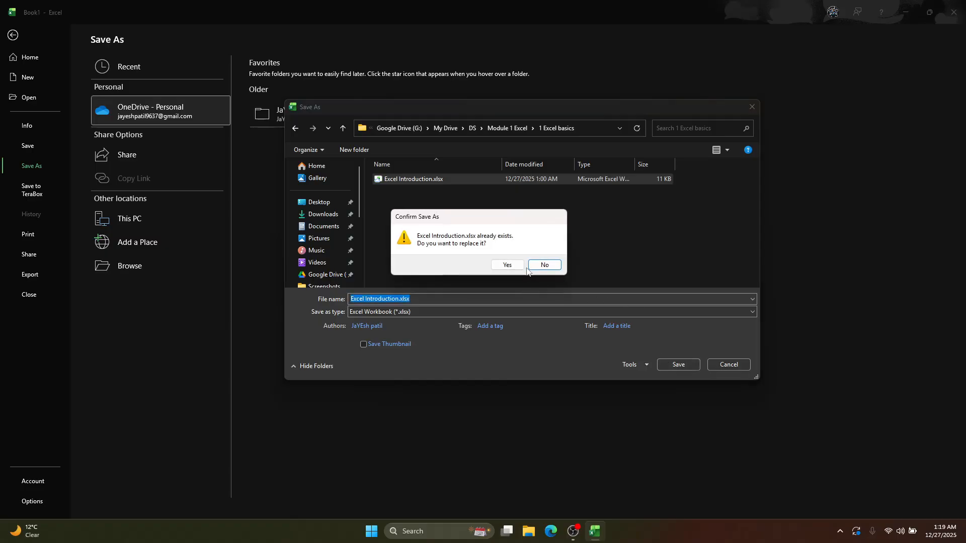
pyautogui.click(510, 266)
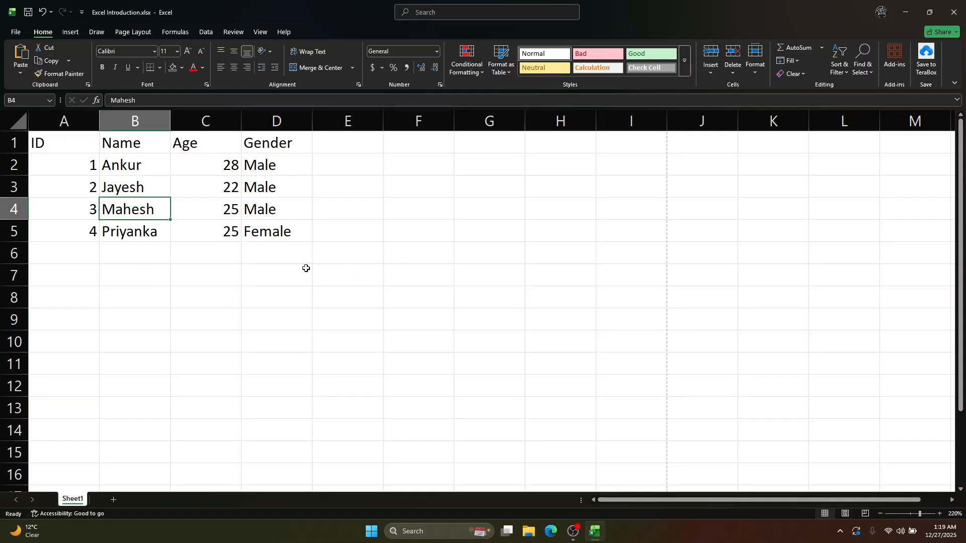
# Close the saved workbook and refresh the Windows desktop
pyautogui.scroll(1, 146, 184)
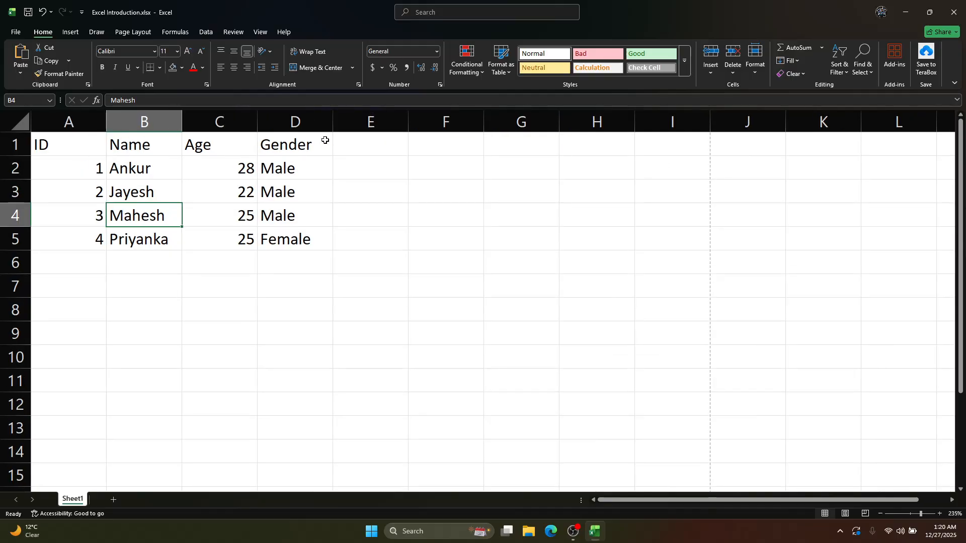
pyautogui.click(326, 191)
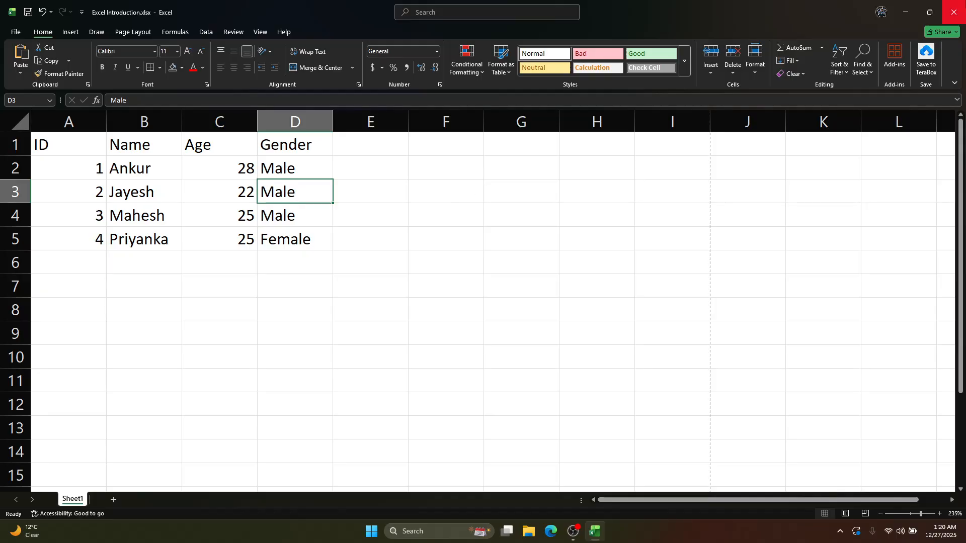
pyautogui.click(954, 12)
pyautogui.rightClick(416, 181)
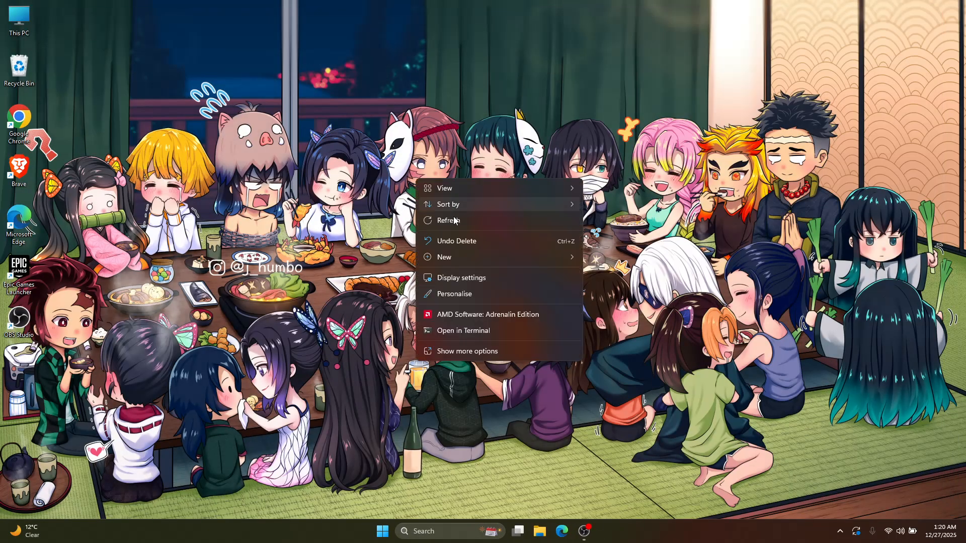
pyautogui.click(454, 219)
# In File Explorer, go to My Drive > DS > Module 1 Excel > 1 Excel basics on Google Drive (G:) and open Excel Introduction.xlsx
pyautogui.doubleClick(19, 18)
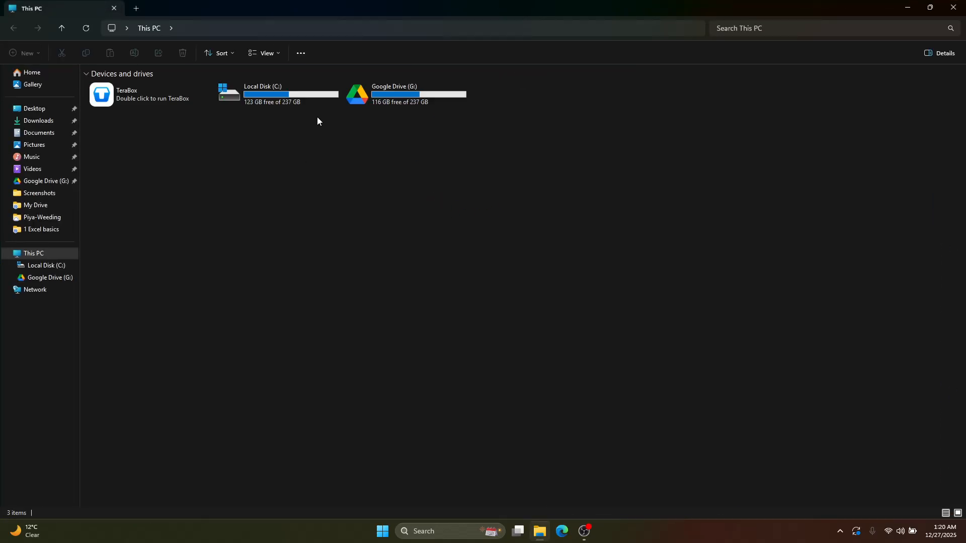
pyautogui.doubleClick(393, 95)
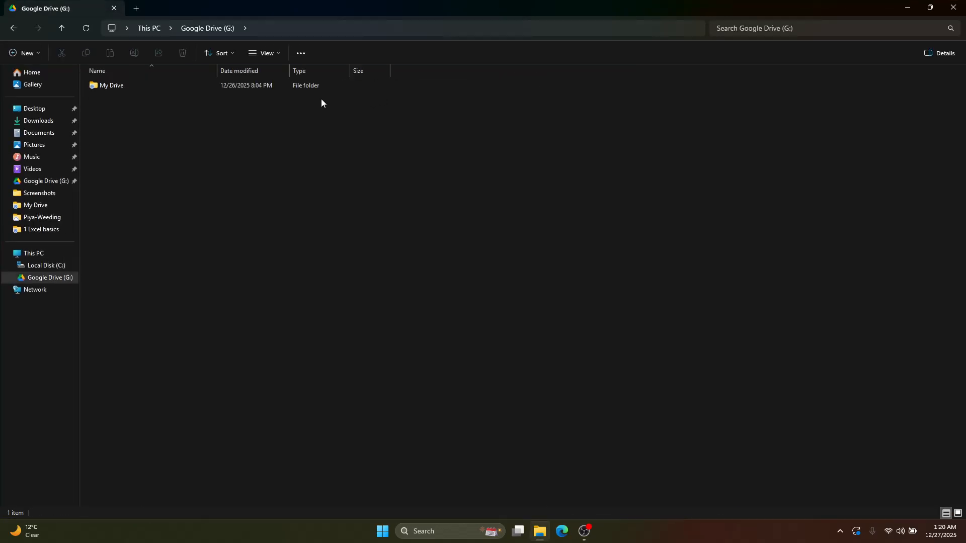
pyautogui.doubleClick(116, 83)
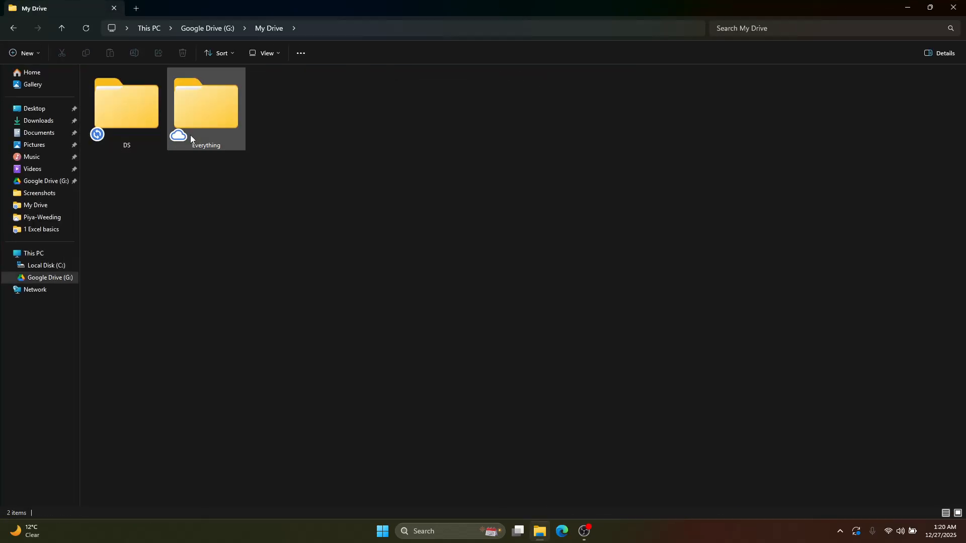
pyautogui.doubleClick(134, 108)
pyautogui.doubleClick(147, 87)
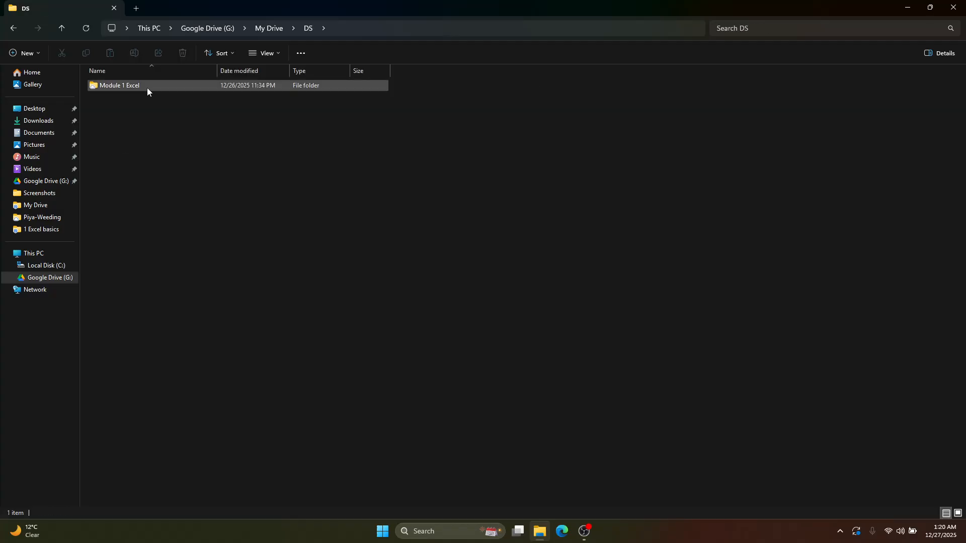
pyautogui.doubleClick(148, 90)
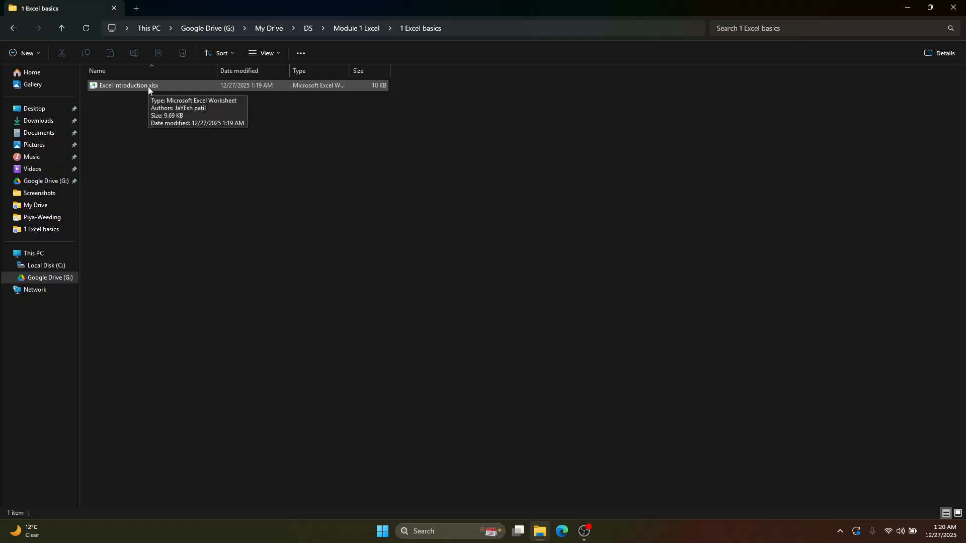
pyautogui.doubleClick(149, 86)
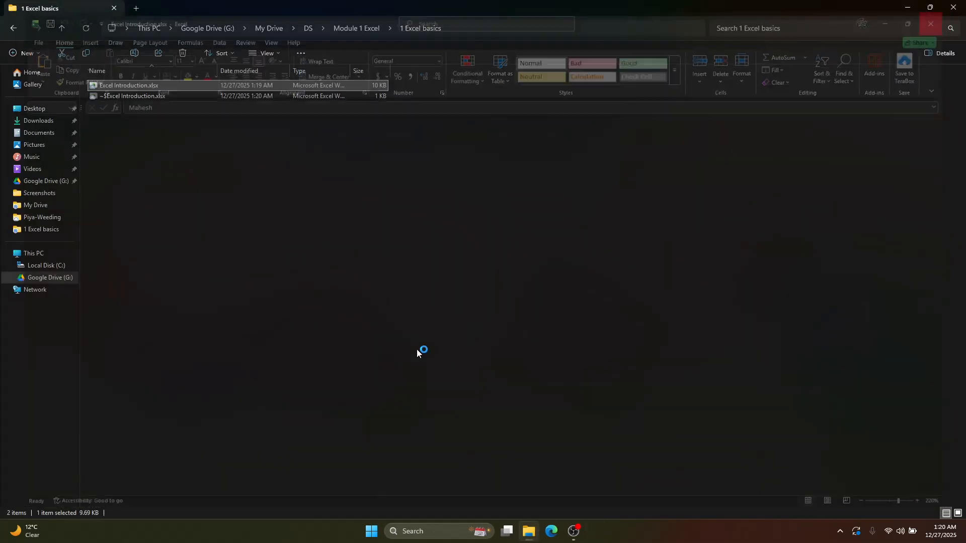
# Launch Excel through a Windows search for "excel"
pyautogui.press('super')
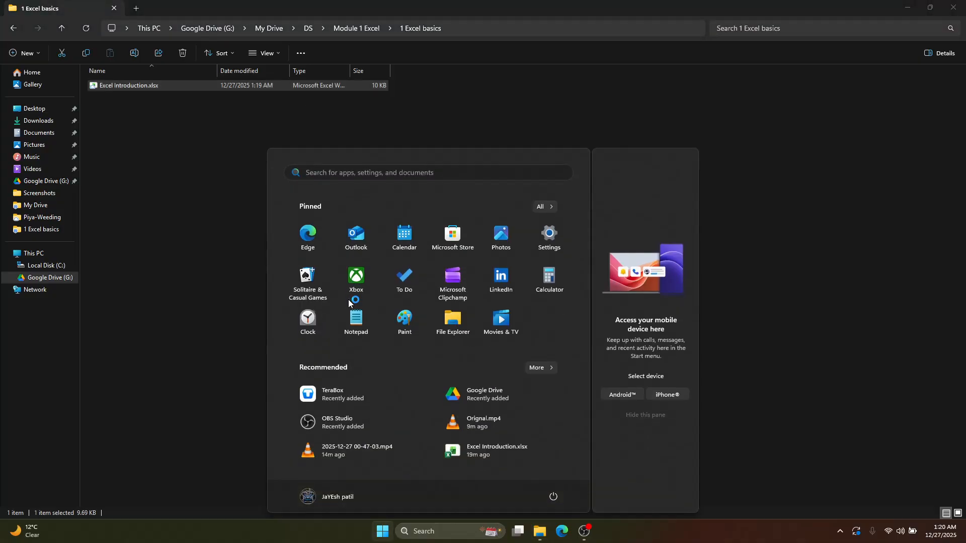
pyautogui.write('excel')
pyautogui.press('Return')
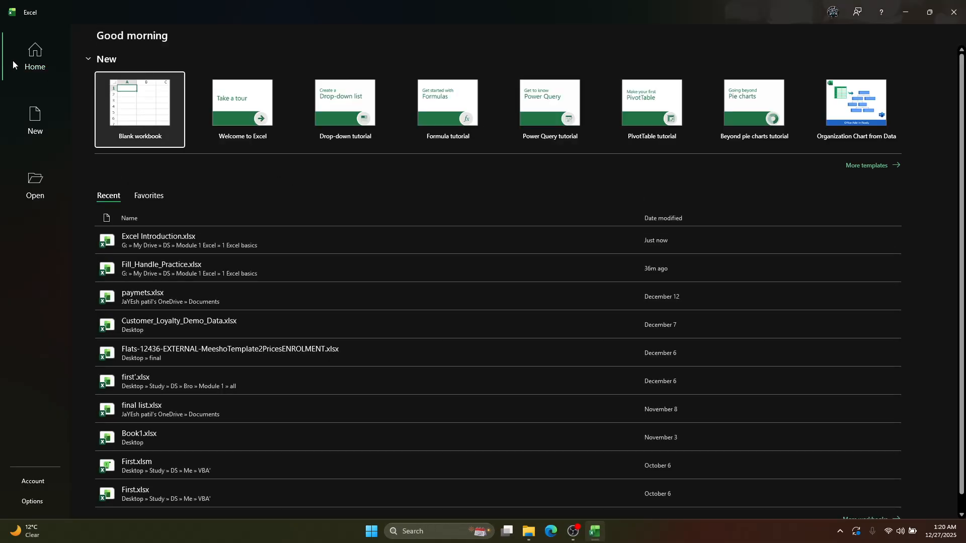
# Look through the templates for new workbooks and bring up the list of recent workbooks that can be opened
pyautogui.click(37, 126)
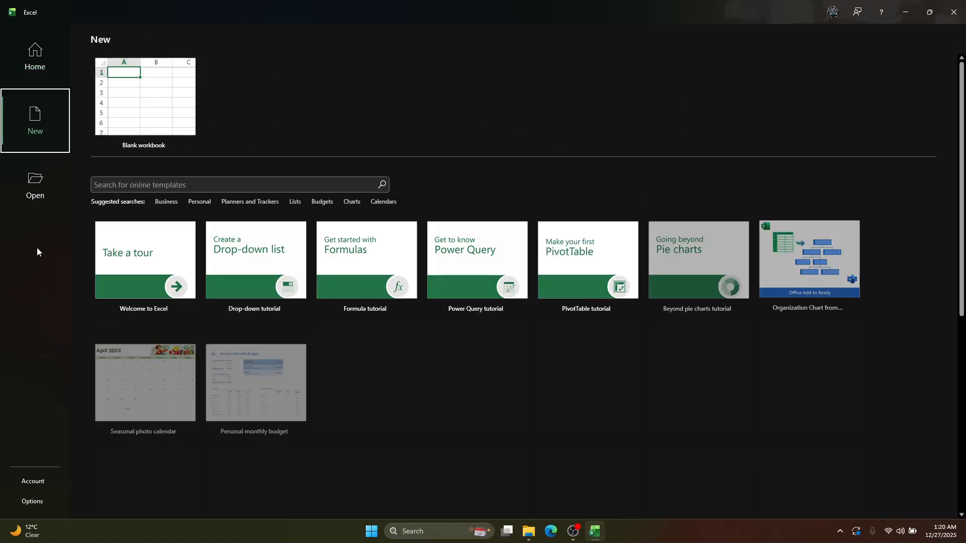
pyautogui.scroll(-3, 325, 434)
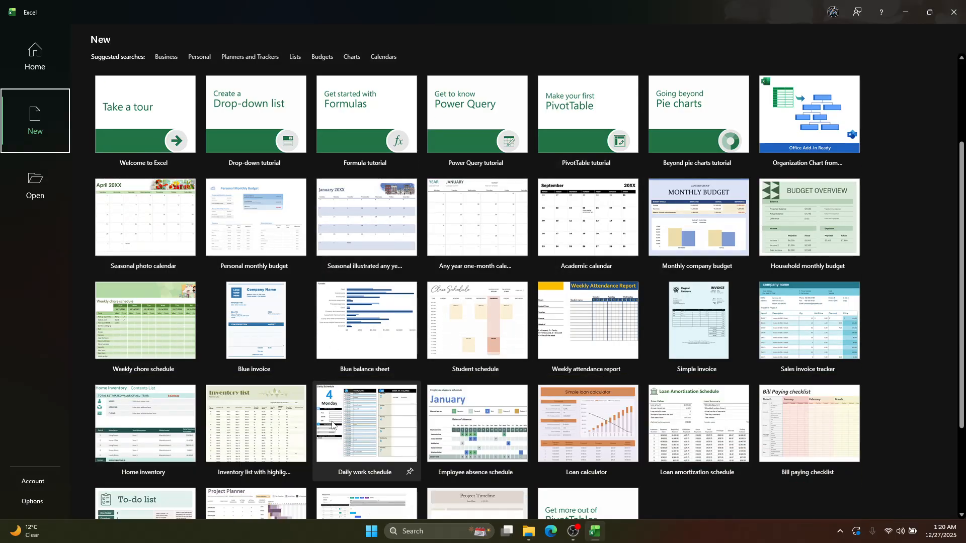
pyautogui.scroll(-3, 324, 434)
pyautogui.scroll(8, 324, 434)
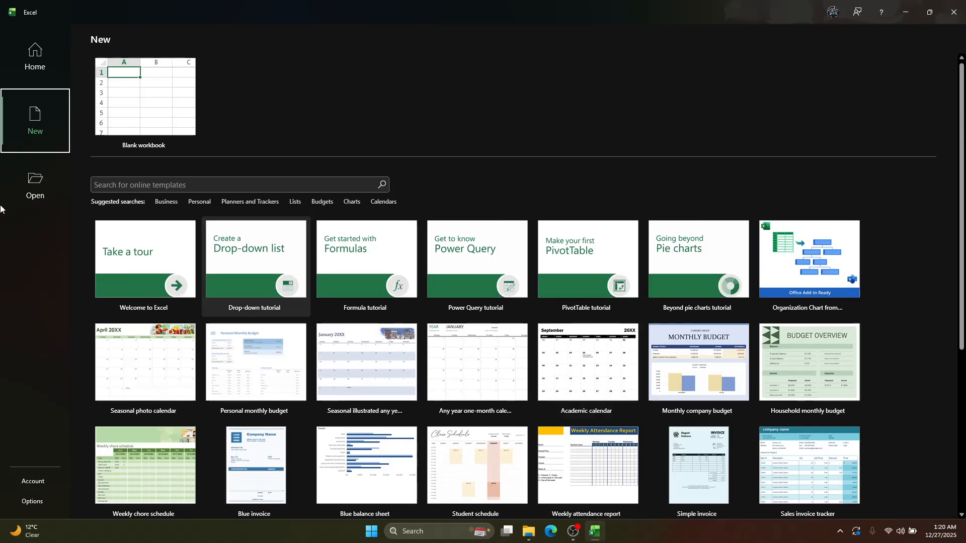
pyautogui.click(44, 180)
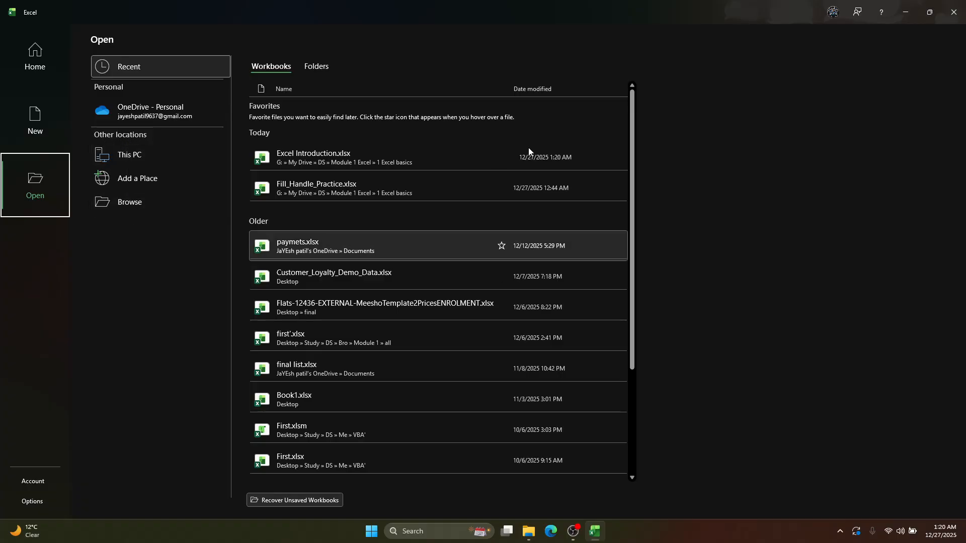
# Browse to the 1 Excel basics folder and open Excel Introduction.xlsx from there
pyautogui.scroll(-1, 322, 272)
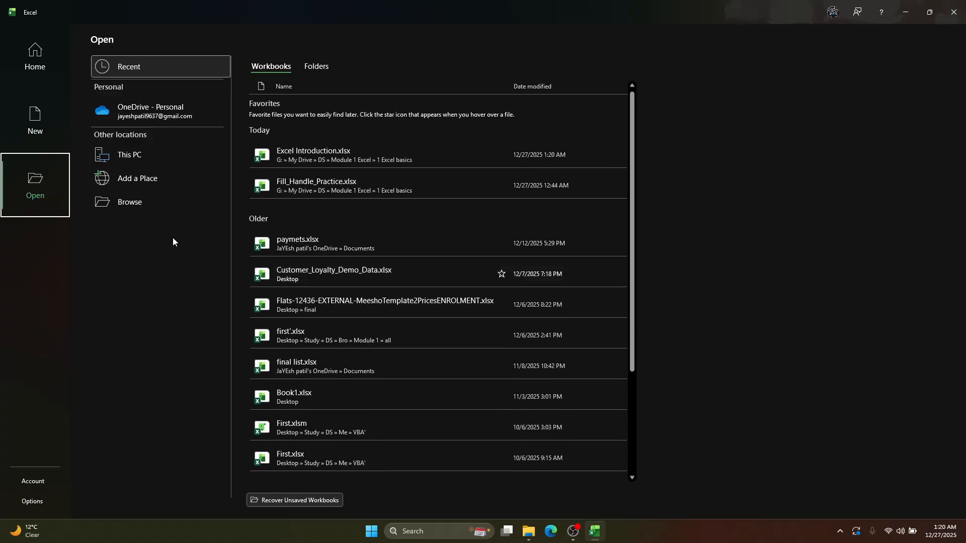
pyautogui.click(126, 203)
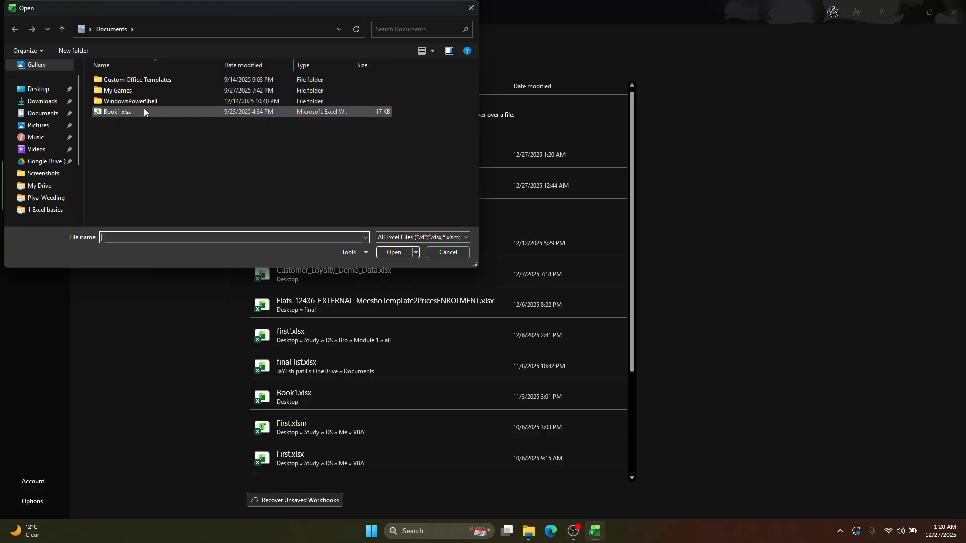
pyautogui.click(45, 209)
pyautogui.click(161, 83)
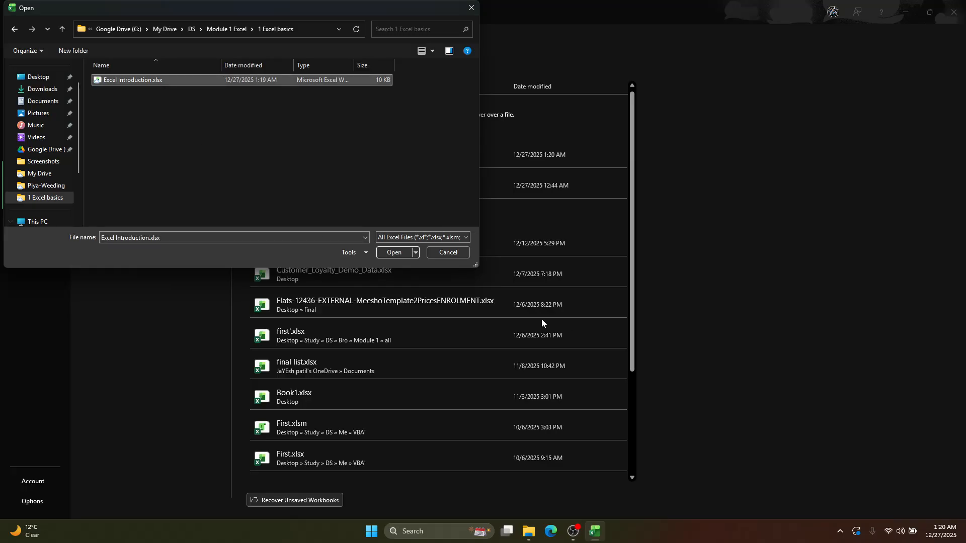
pyautogui.click(390, 253)
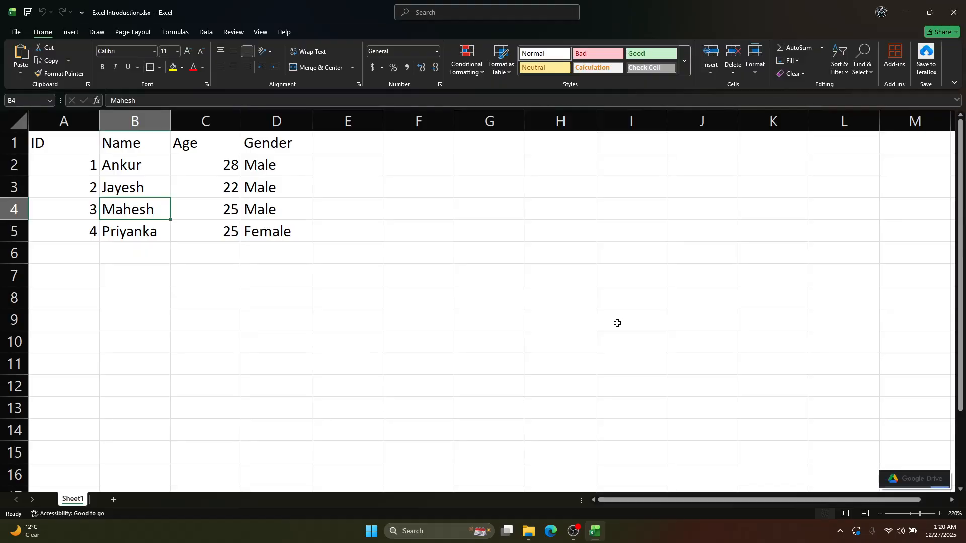
pyautogui.click(342, 241)
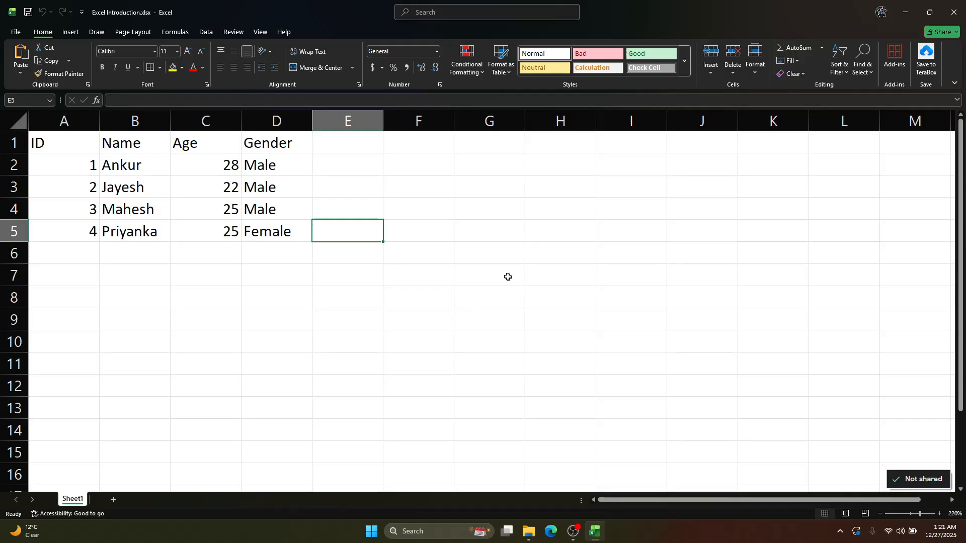
# Launch Excel again through a Windows search for "excel" to view its start page, and close that extra window
pyautogui.press('super')
pyautogui.write('excel')
pyautogui.press('Return')
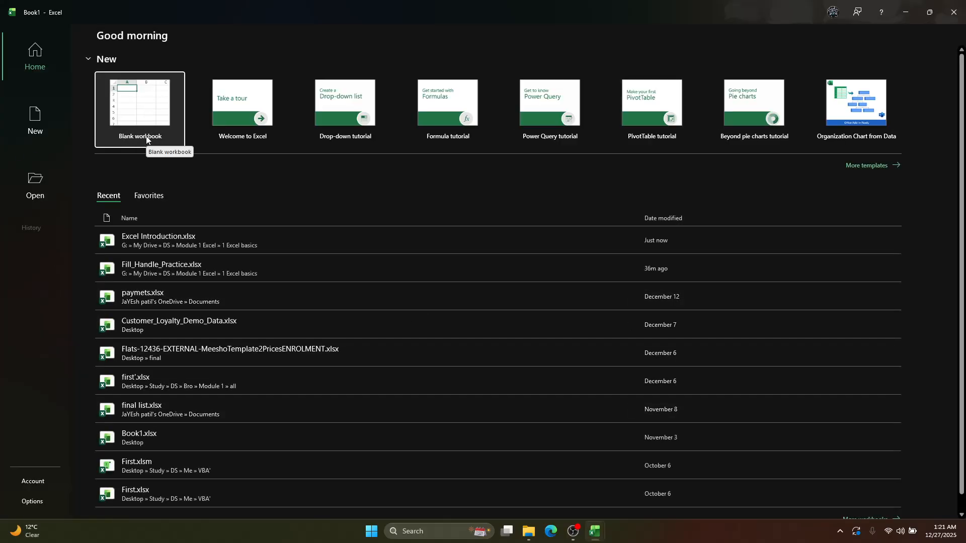
pyautogui.click(954, 11)
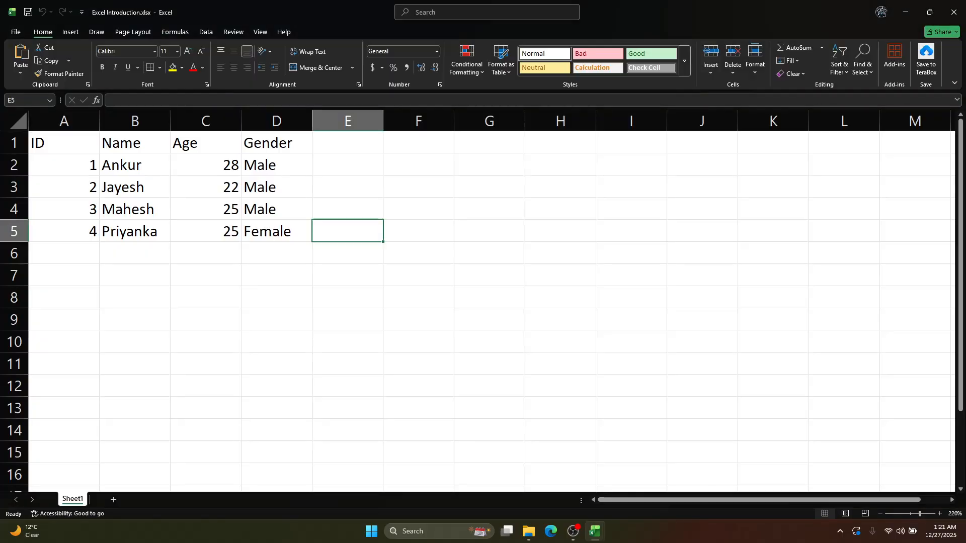
# Rename Sheet1 with the person's name stored in cell B4
pyautogui.doubleClick(71, 501)
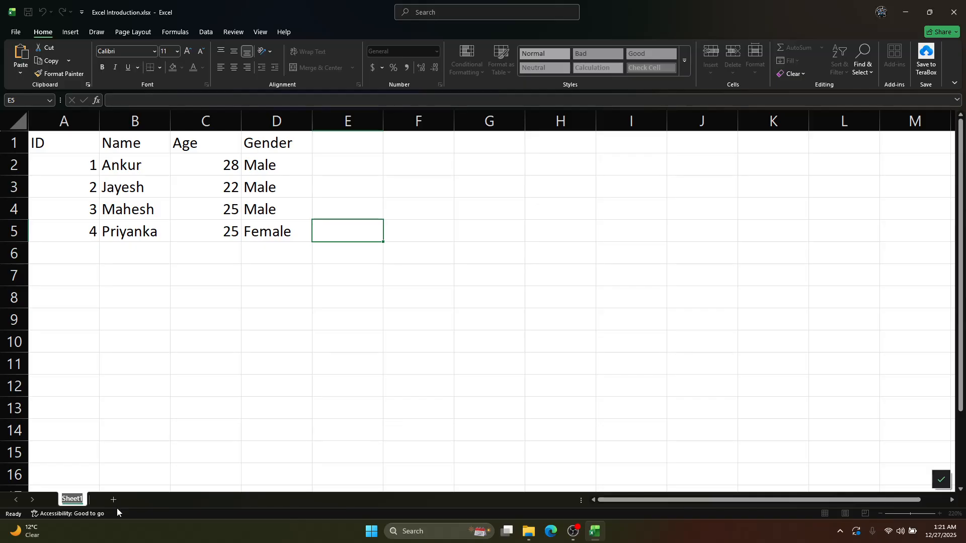
pyautogui.write('fis')
pyautogui.press('BackSpace')
pyautogui.press('BackSpace')
pyautogui.press('BackSpace')
pyautogui.write('Mahesh')
pyautogui.click(105, 277)
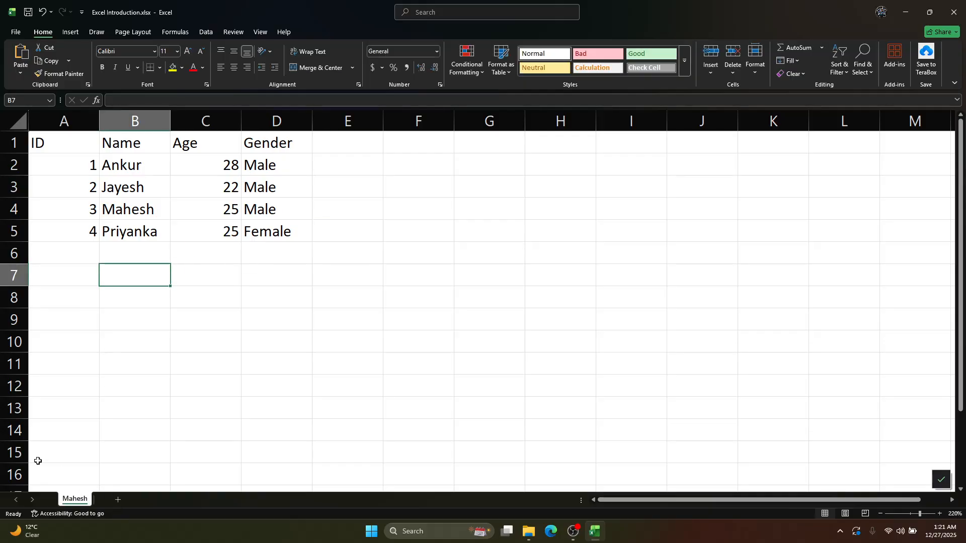
# Examine how the renamed sheet's name can be edited and which commands its tab offers, leaving everything as it is
pyautogui.doubleClick(81, 500)
pyautogui.click(151, 413)
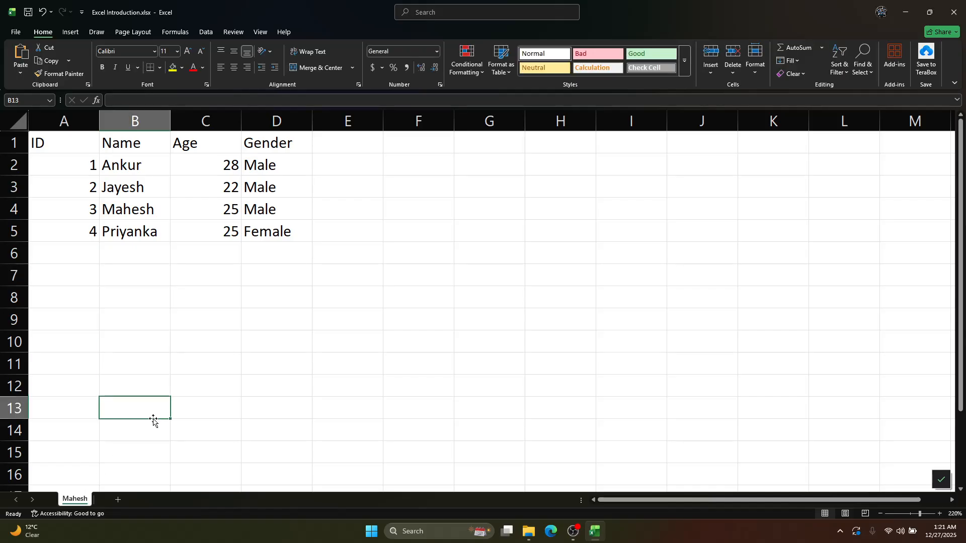
pyautogui.rightClick(81, 500)
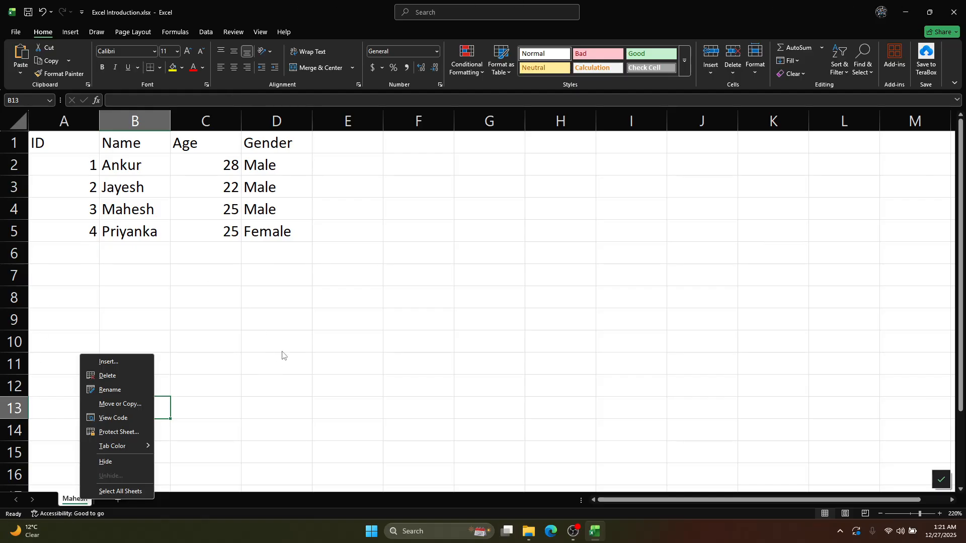
pyautogui.press('Escape')
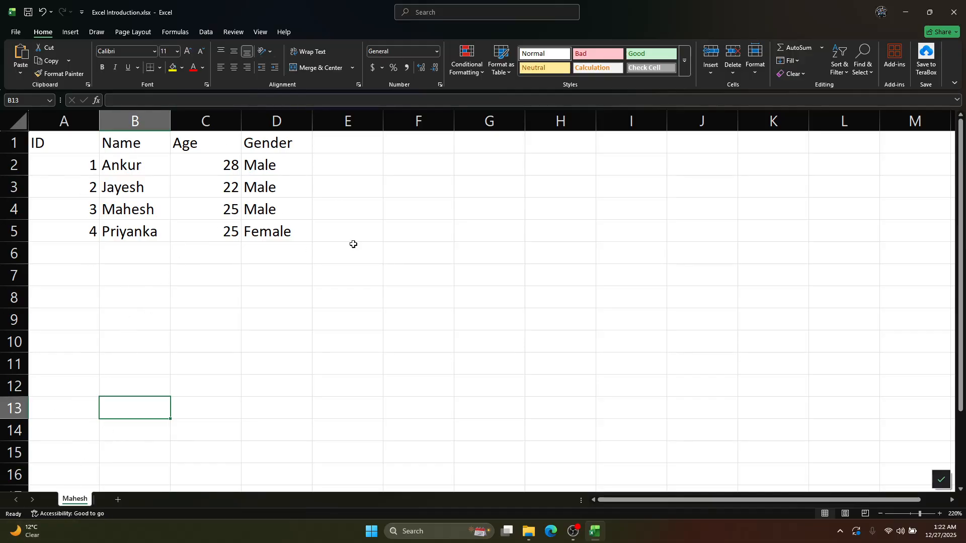
# Add a second, blank sheet and close the workbook with its changes saved
pyautogui.click(117, 500)
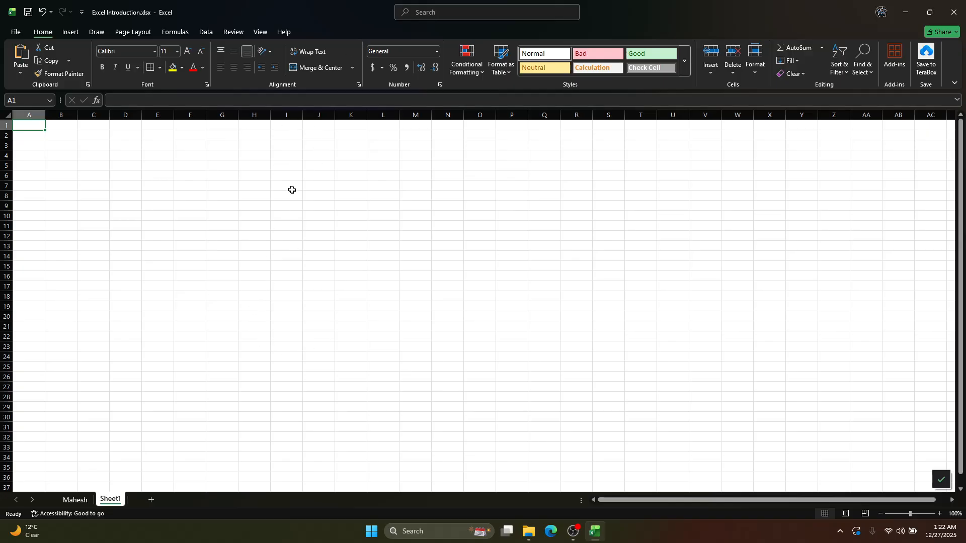
pyautogui.click(954, 12)
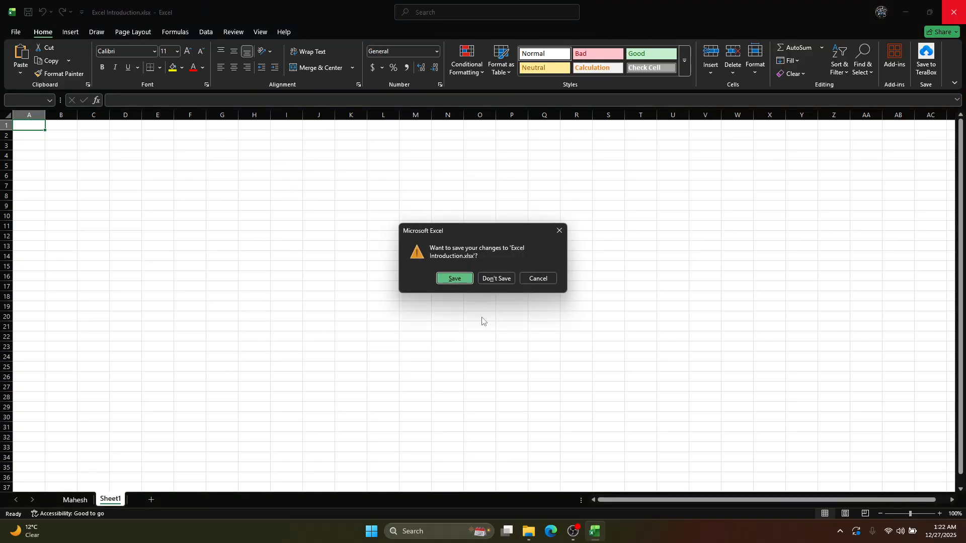
pyautogui.click(459, 280)
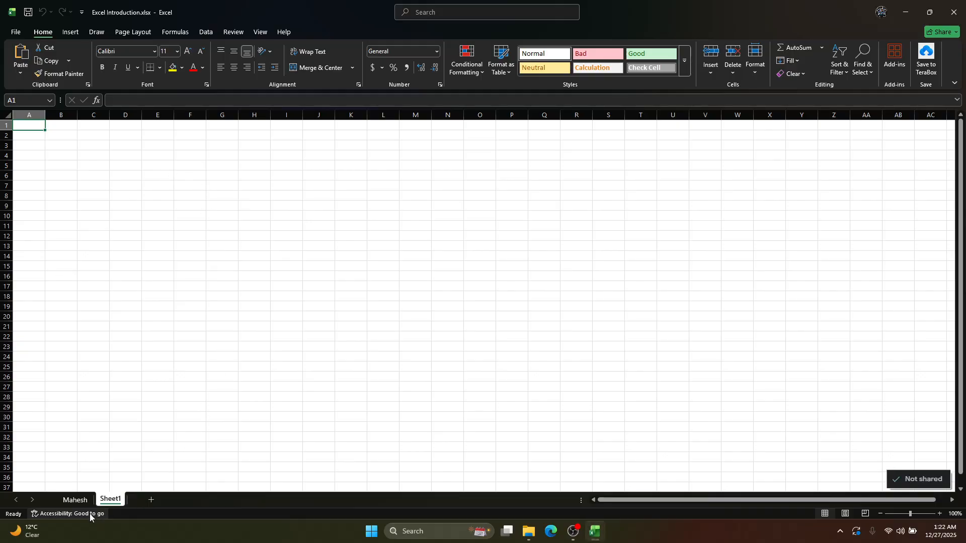
# Switch between the table's sheet and the blank Sheet1 to compare them, ending on the table's sheet with C6 selected
pyautogui.click(76, 500)
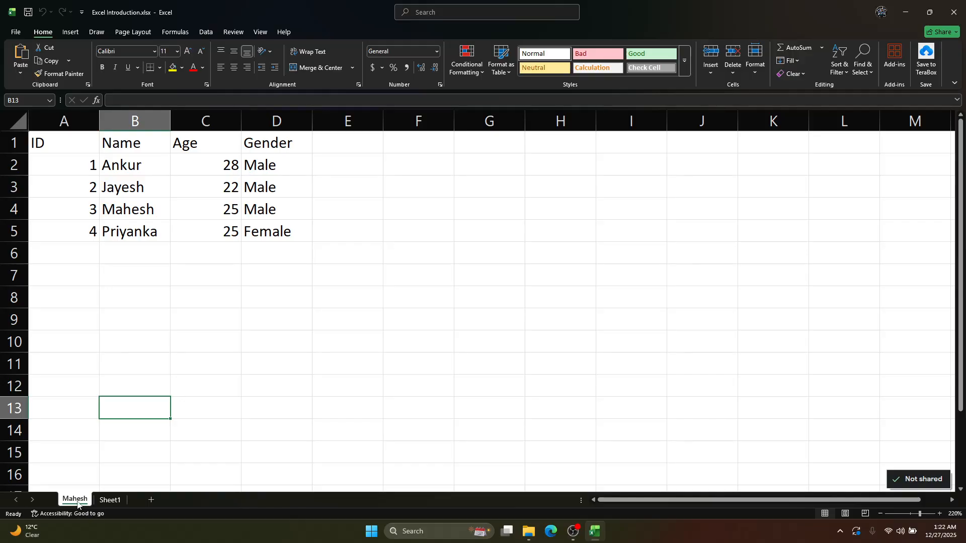
pyautogui.click(112, 502)
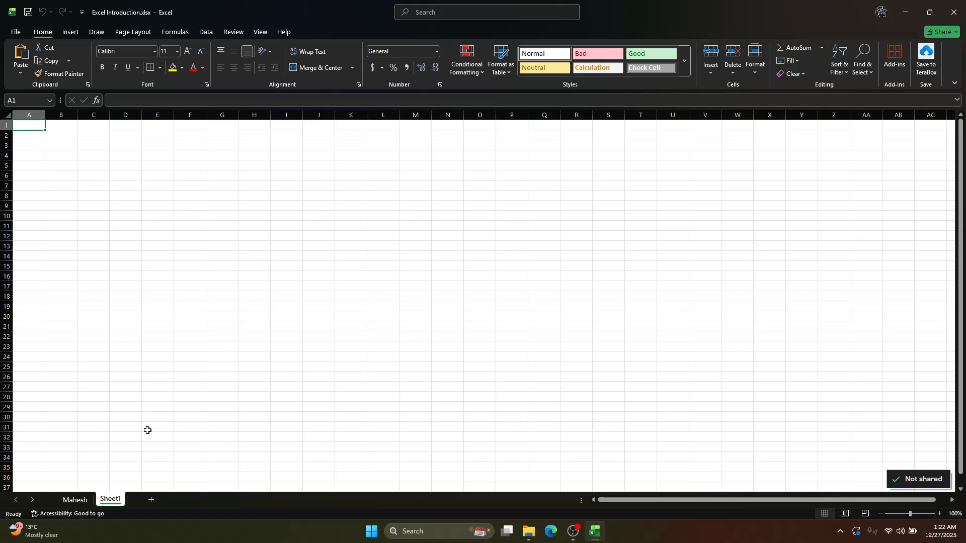
pyautogui.click(76, 500)
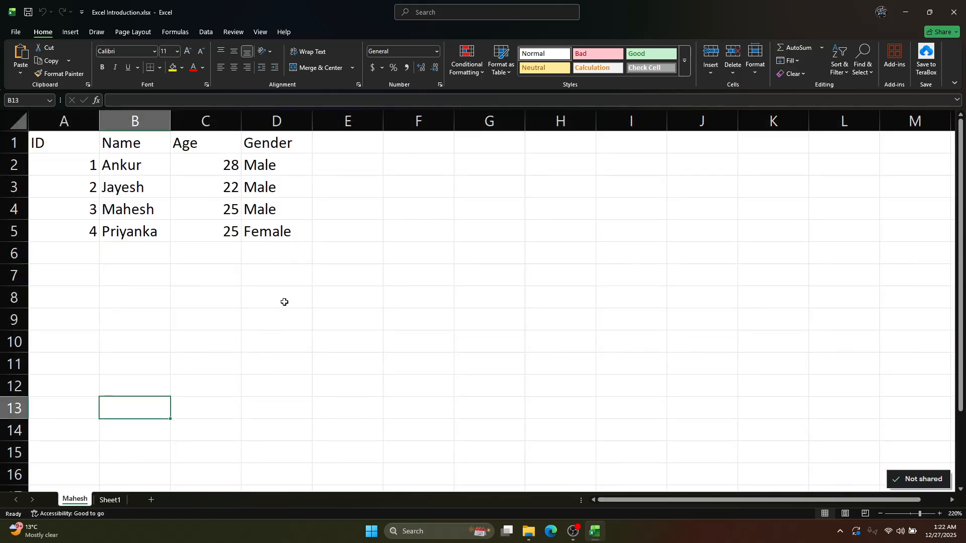
pyautogui.click(235, 255)
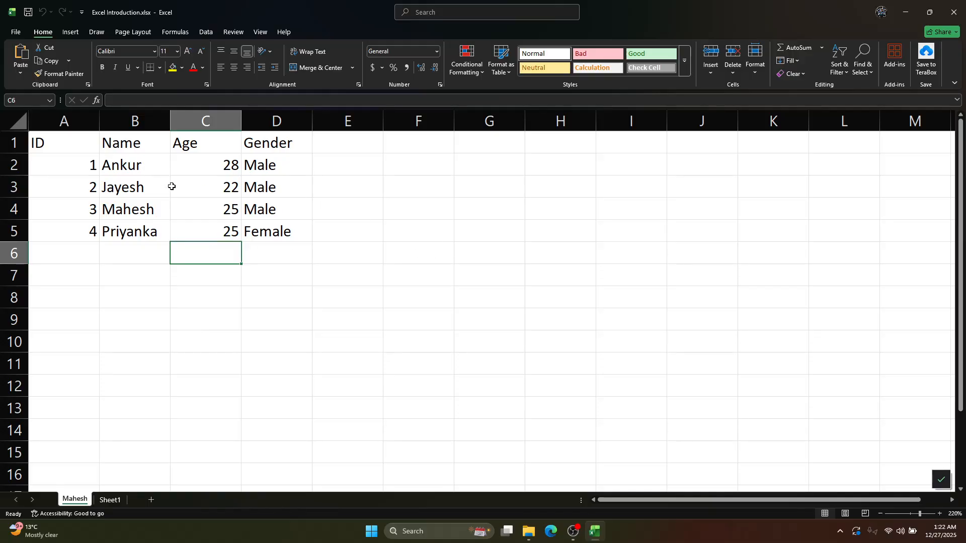
# Try to fill column B down from B2 to B32 with Fill Down, and undo the fill
pyautogui.scroll(2, 203, 255)
pyautogui.scroll(1, 204, 255)
pyautogui.moveTo(151, 177); pyautogui.dragTo(151, 258)
pyautogui.scroll(-6, 234, 344)
pyautogui.scroll(-1, 174, 422)
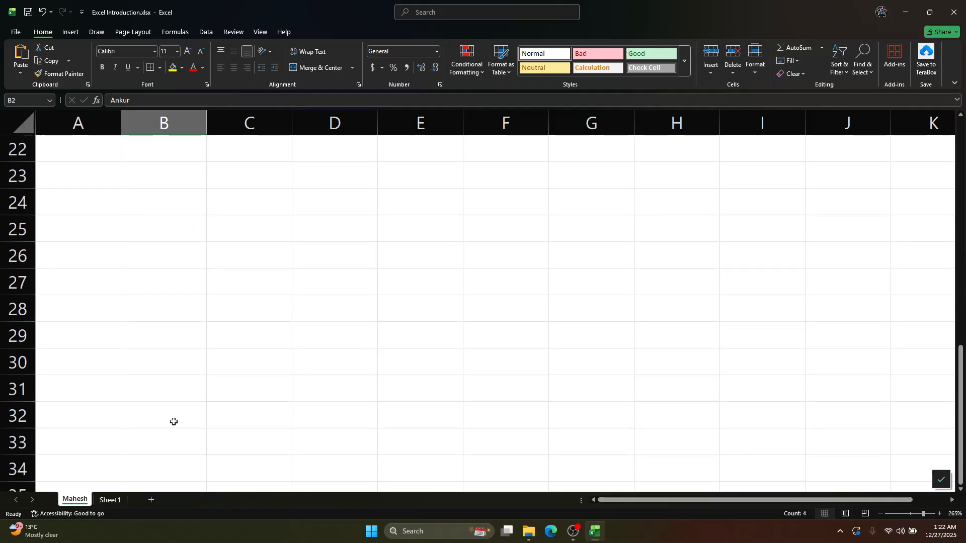
pyautogui.keyDown('shift'); pyautogui.click(173, 422); pyautogui.keyUp('shift')
pyautogui.hotkey('ctrl', 'd')
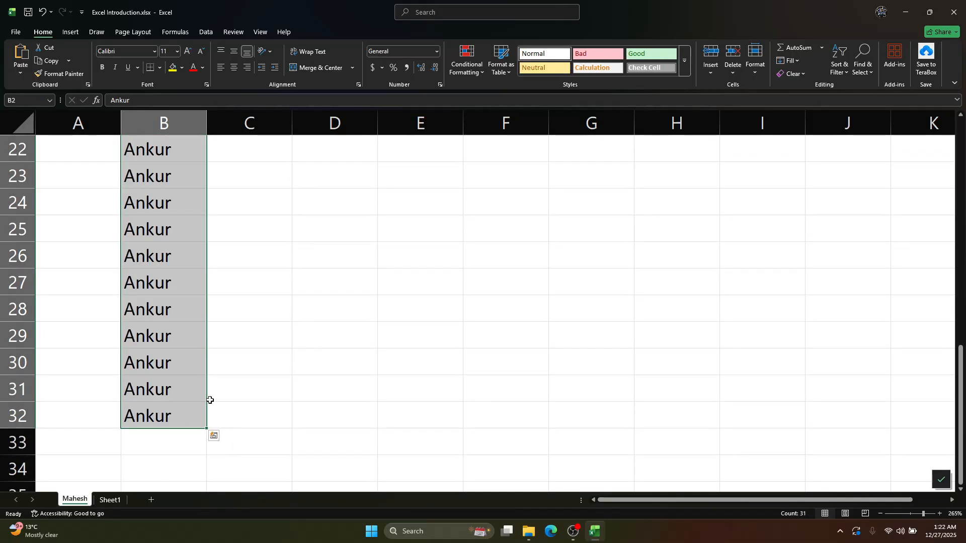
pyautogui.scroll(5, 210, 400)
pyautogui.hotkey('ctrl', 'z')
# AutoFill the four names in B2:B5 down to B17
pyautogui.scroll(2, 208, 397)
pyautogui.moveTo(174, 180); pyautogui.dragTo(207, 451)
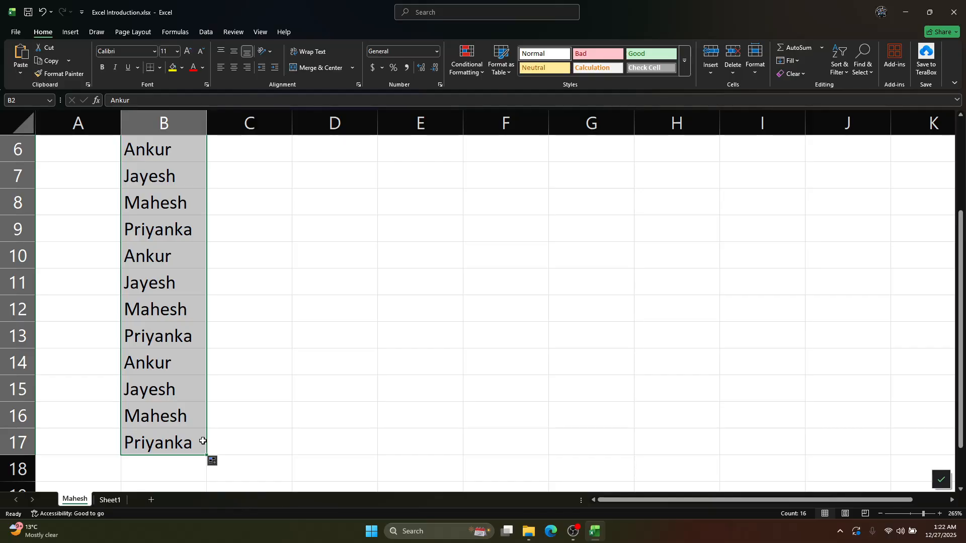
pyautogui.click(264, 393)
pyautogui.scroll(2, 287, 343)
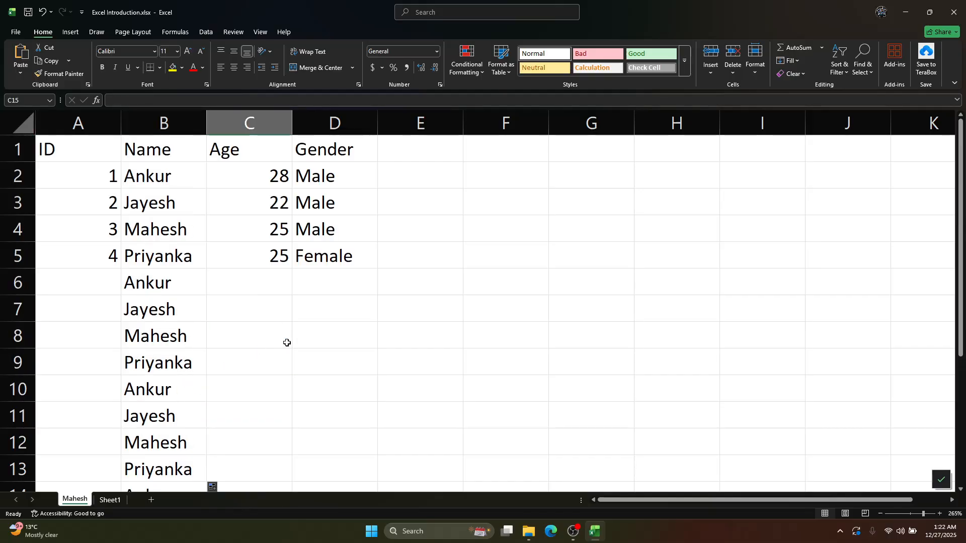
# Try AutoFill from the empty cell C7 down to C12
pyautogui.click(249, 304)
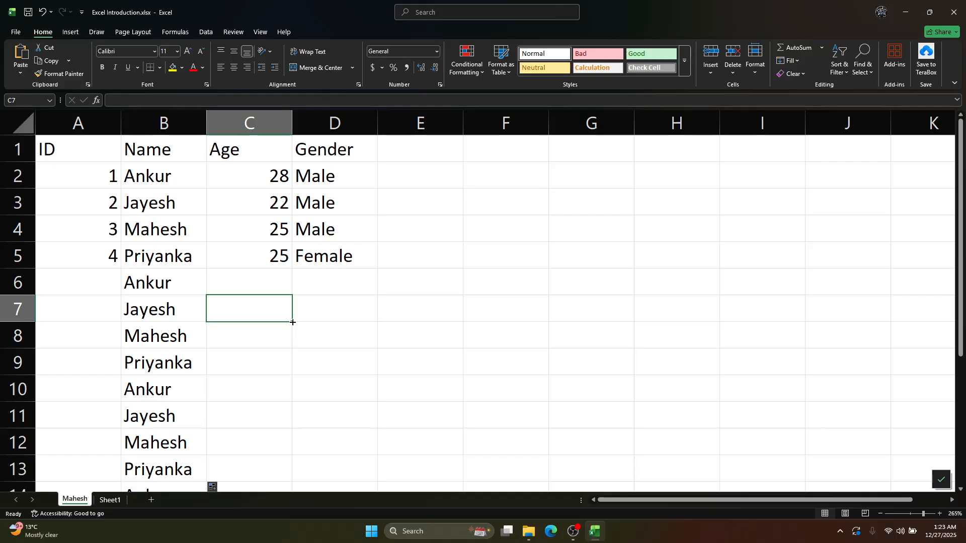
pyautogui.keyDown('ctrl'); pyautogui.scroll(9, 293, 323); pyautogui.keyUp('ctrl')
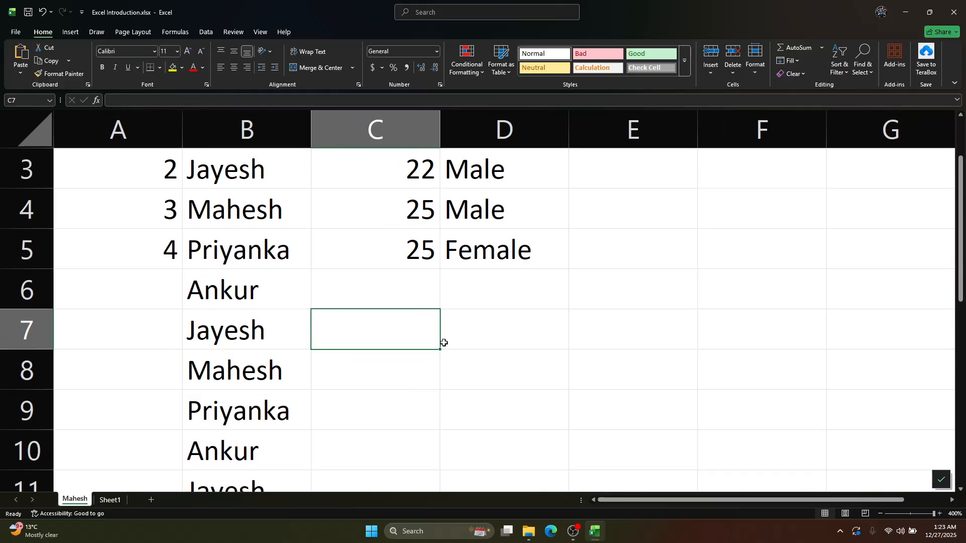
pyautogui.keyDown('ctrl'); pyautogui.scroll(-10, 440, 349); pyautogui.keyUp('ctrl')
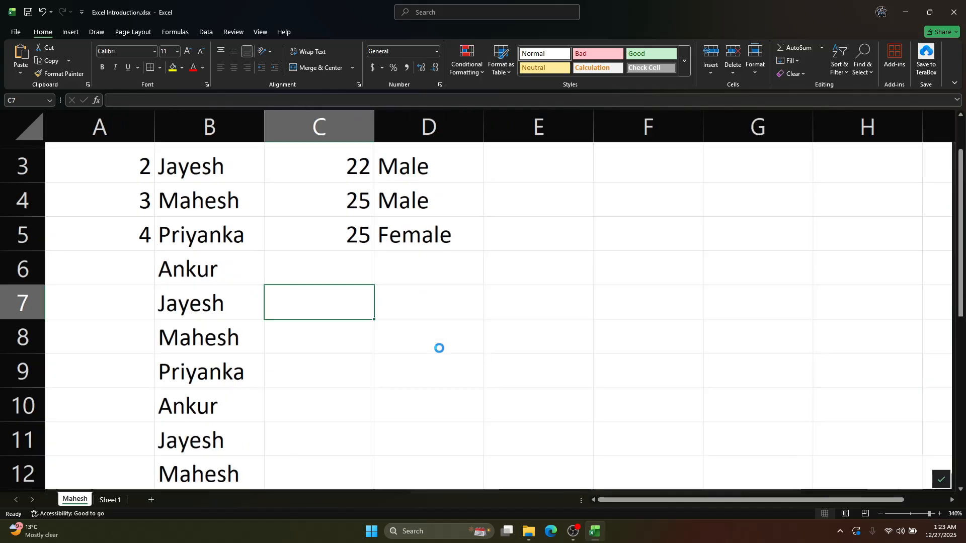
pyautogui.moveTo(275, 310); pyautogui.dragTo(280, 441)
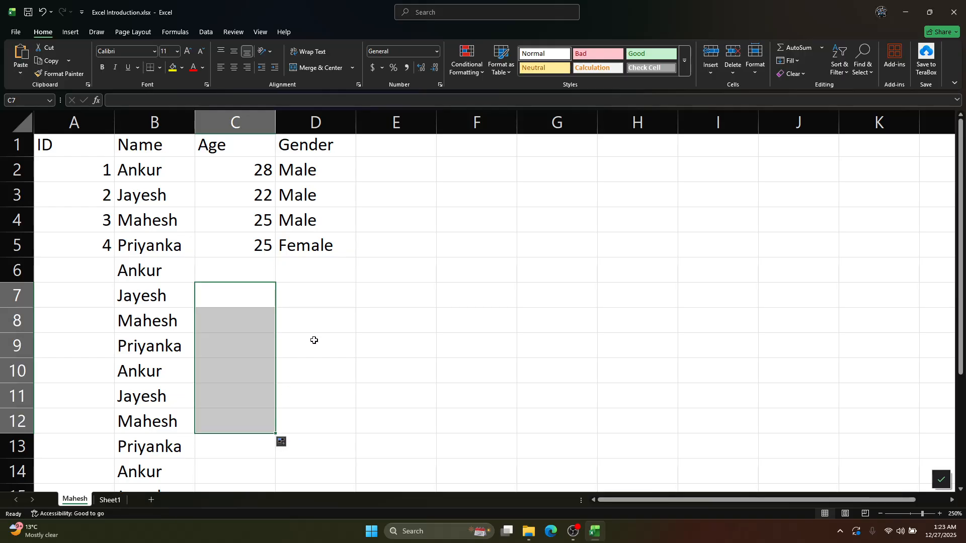
pyautogui.click(311, 324)
# AutoFill the four ages in C2:C5 down to C15
pyautogui.moveTo(255, 165); pyautogui.dragTo(255, 244)
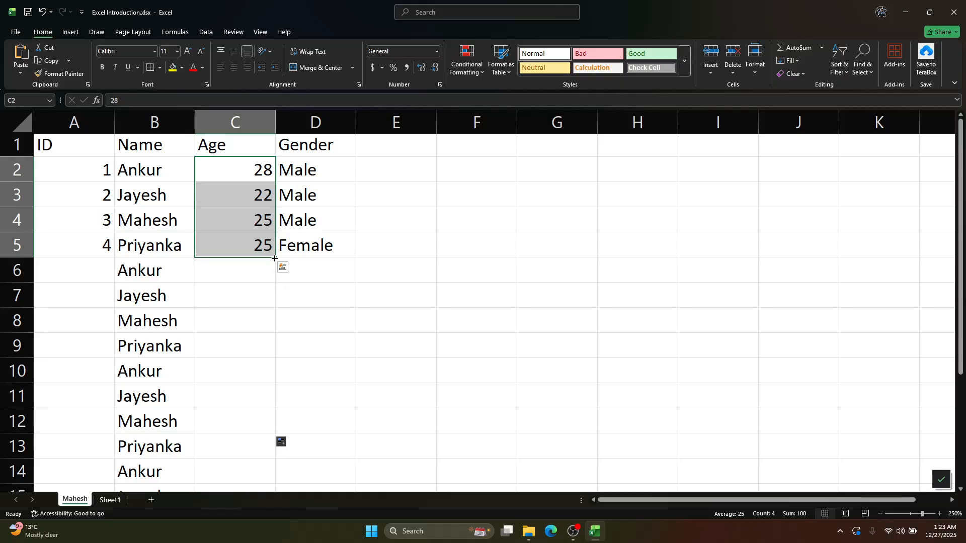
pyautogui.moveTo(276, 258); pyautogui.dragTo(278, 461)
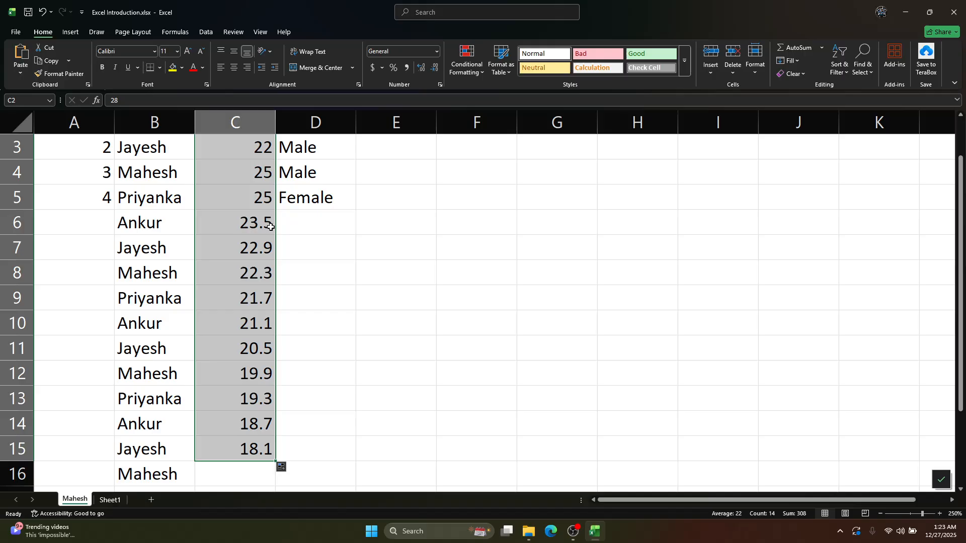
pyautogui.scroll(1, 271, 227)
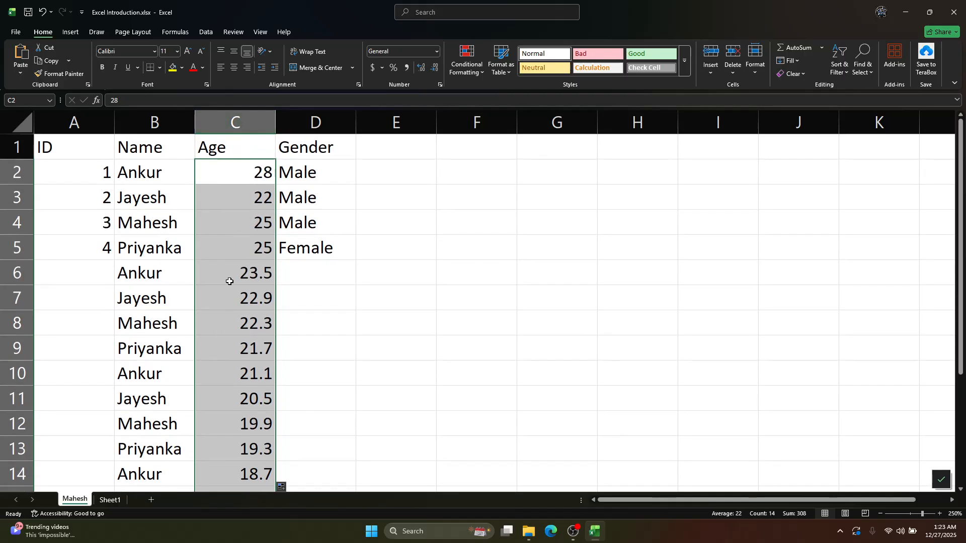
# Clear the filled ages from C6:C15 and select C6
pyautogui.click(245, 271)
pyautogui.hotkey('shift', 'Down')
pyautogui.hotkey('shift', 'Down')
pyautogui.hotkey('shift', 'Down')
pyautogui.hotkey('shift', 'Down')
pyautogui.hotkey('shift', 'Down')
pyautogui.hotkey('shift', 'Down')
pyautogui.hotkey('shift', 'Down')
pyautogui.hotkey('shift', 'Down')
pyautogui.hotkey('shift', 'Down')
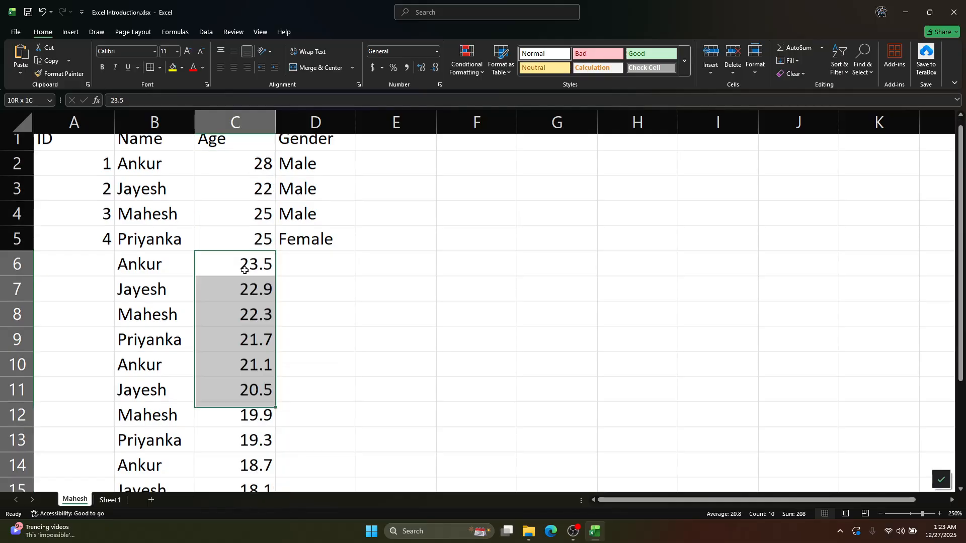
pyautogui.press('Delete')
pyautogui.click(245, 251)
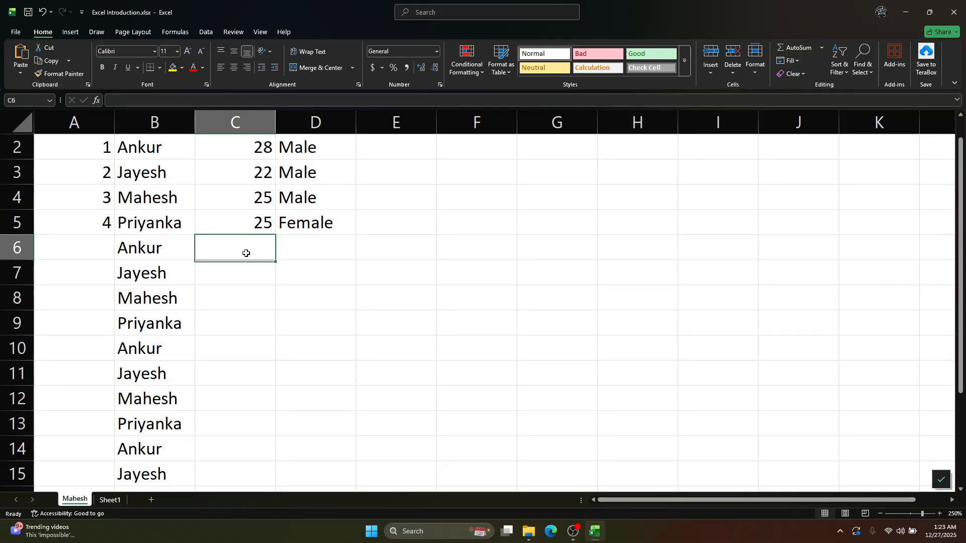
# AutoFill the ID series in A2:A5 down to A17, giving every name row a number up to 16
pyautogui.scroll(1, 303, 240)
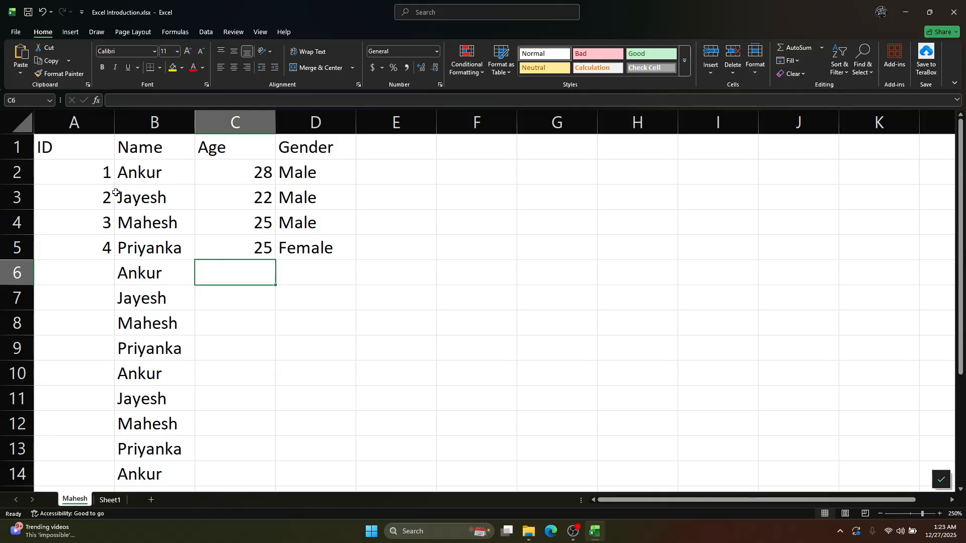
pyautogui.moveTo(100, 170); pyautogui.dragTo(100, 242)
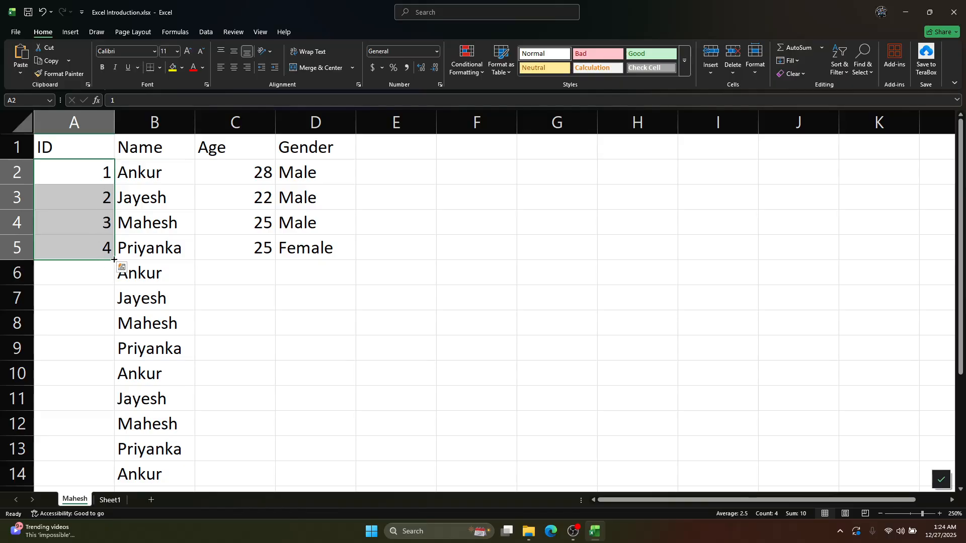
pyautogui.moveTo(114, 260); pyautogui.dragTo(110, 456)
pyautogui.scroll(2, 183, 422)
pyautogui.scroll(-3, 183, 423)
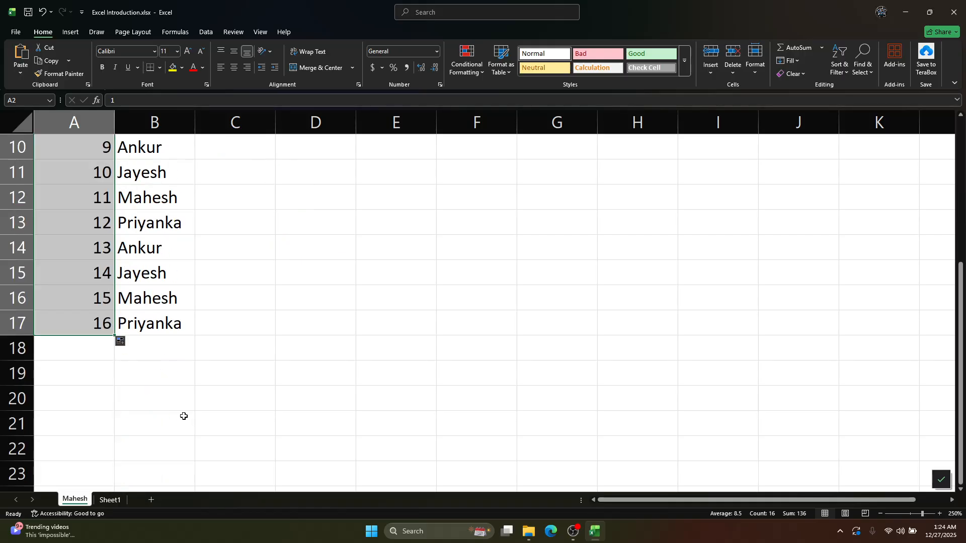
pyautogui.scroll(2, 183, 417)
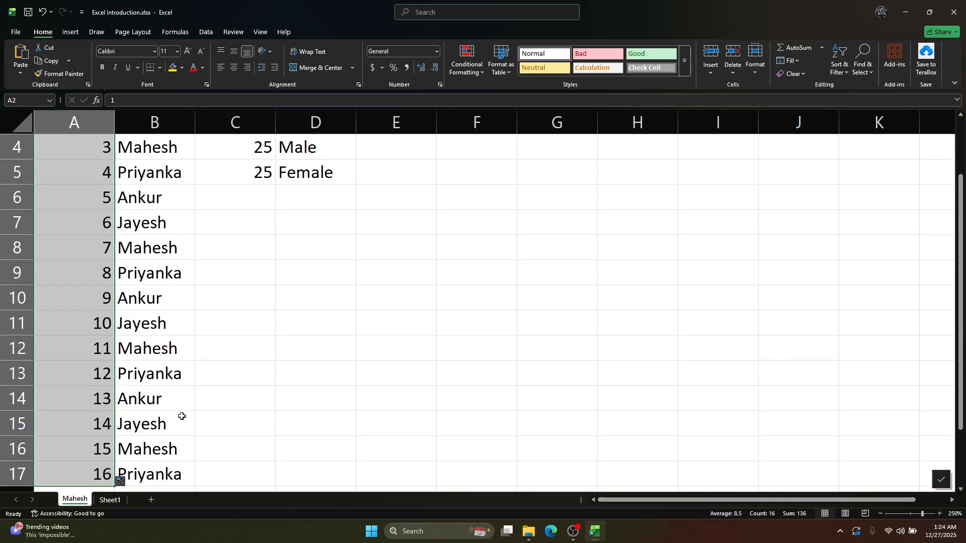
pyautogui.click(201, 322)
pyautogui.scroll(1, 185, 330)
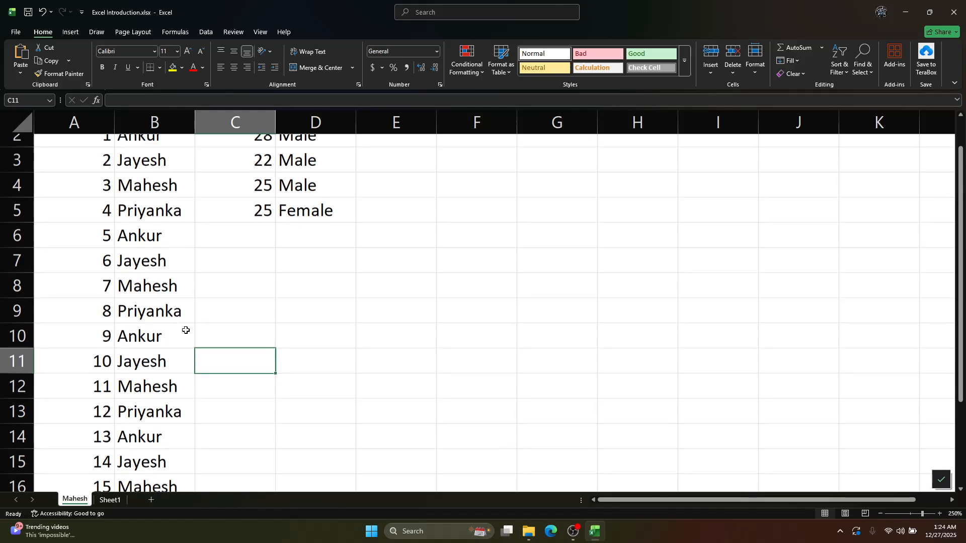
pyautogui.moveTo(89, 169); pyautogui.dragTo(89, 300)
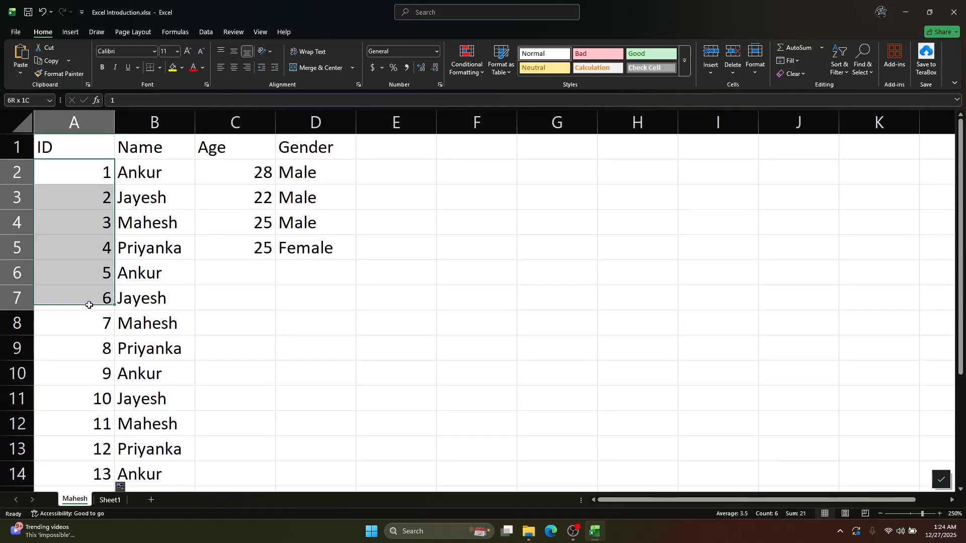
pyautogui.click(202, 298)
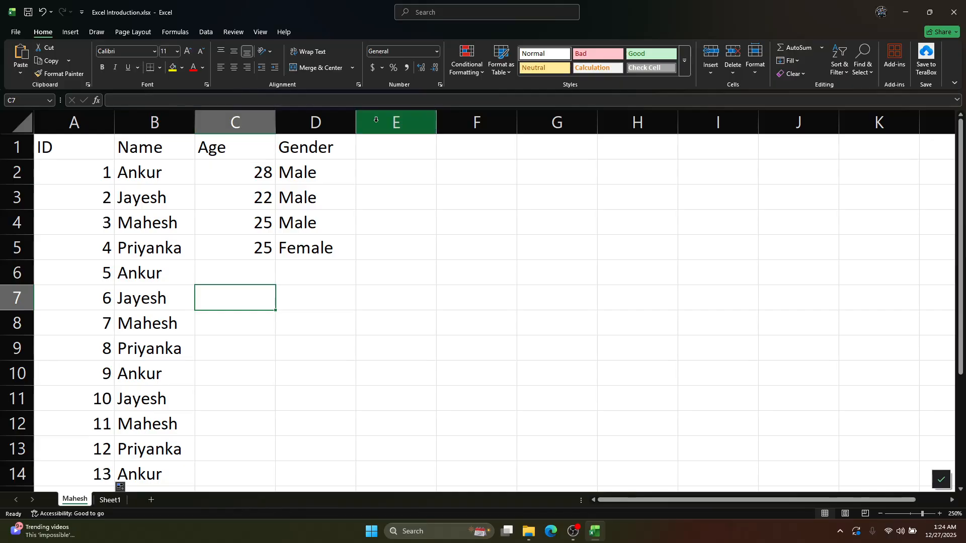
# Insert a new column before the Age column and head it "last name" in C1
pyautogui.click(226, 125)
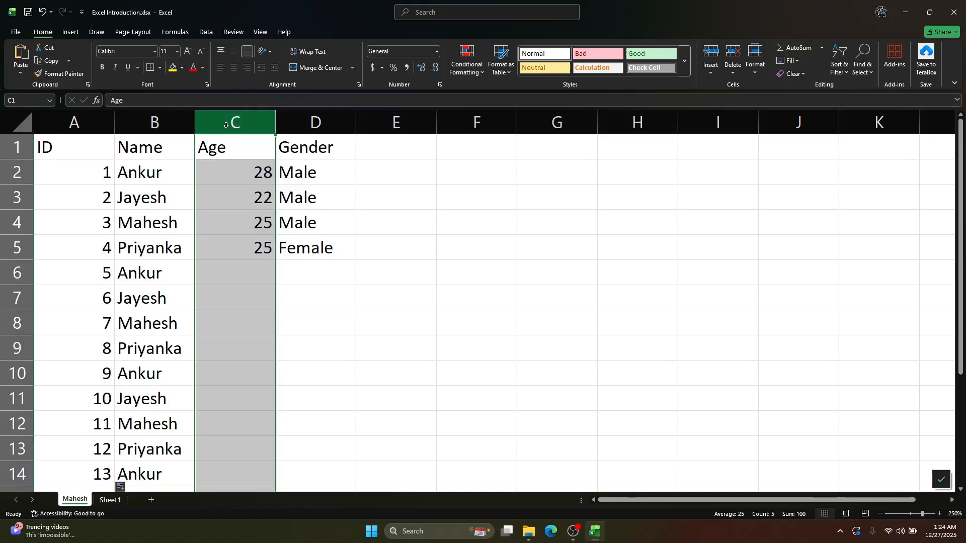
pyautogui.hotkey('ctrl', 'shift', '+')
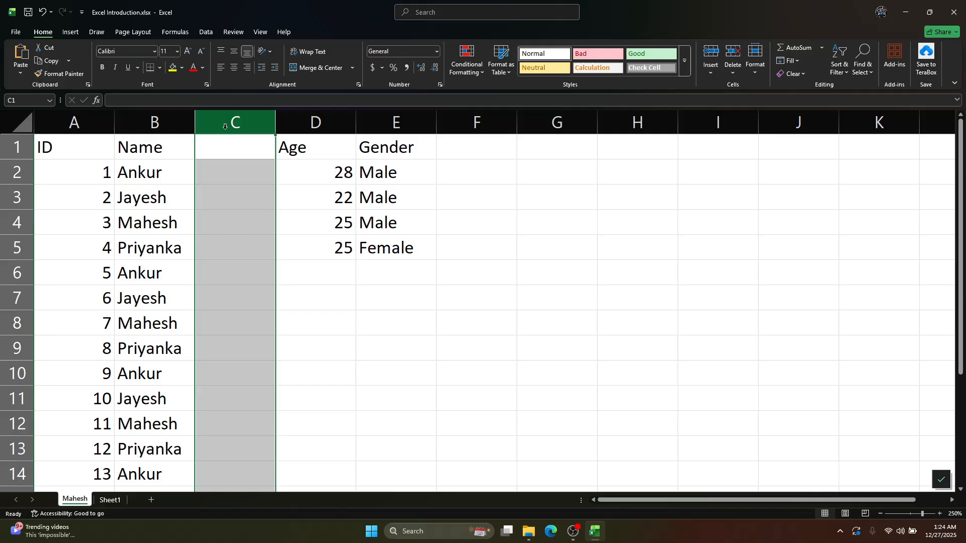
pyautogui.click(227, 145)
pyautogui.write('las')
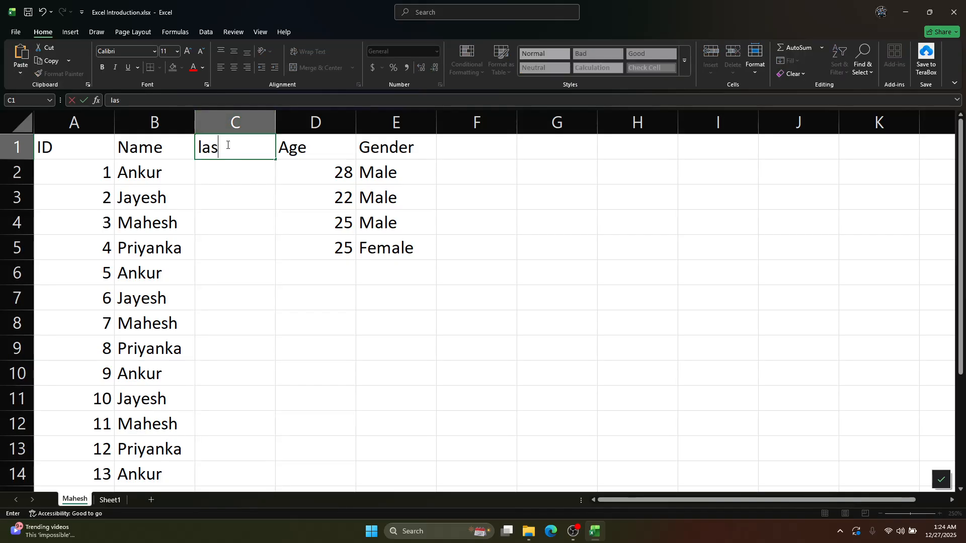
pyautogui.write('r name')
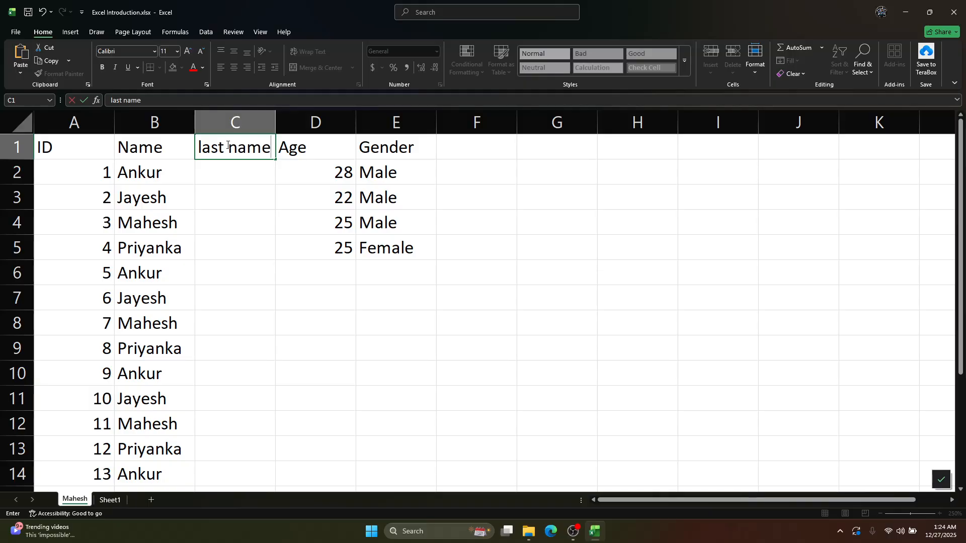
pyautogui.hotkey('ctrl', 'Return')
# Enter a capitalised last name for each of the first four people in C2:C5
pyautogui.click(227, 182)
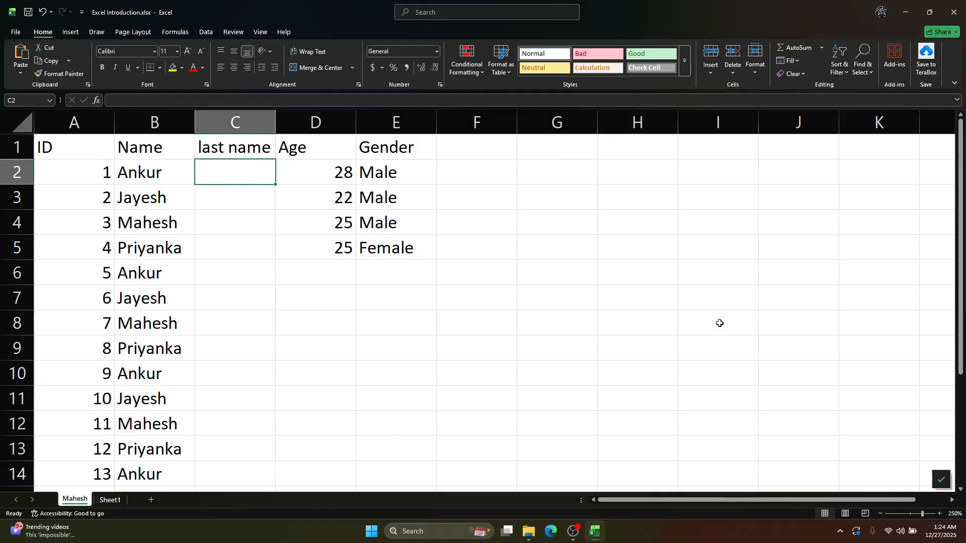
pyautogui.press('Return')
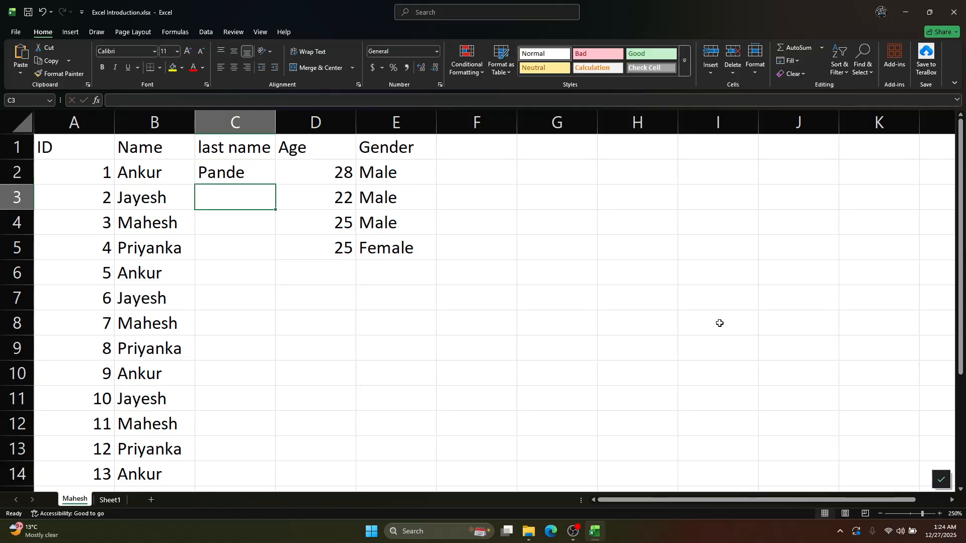
pyautogui.press('Return')
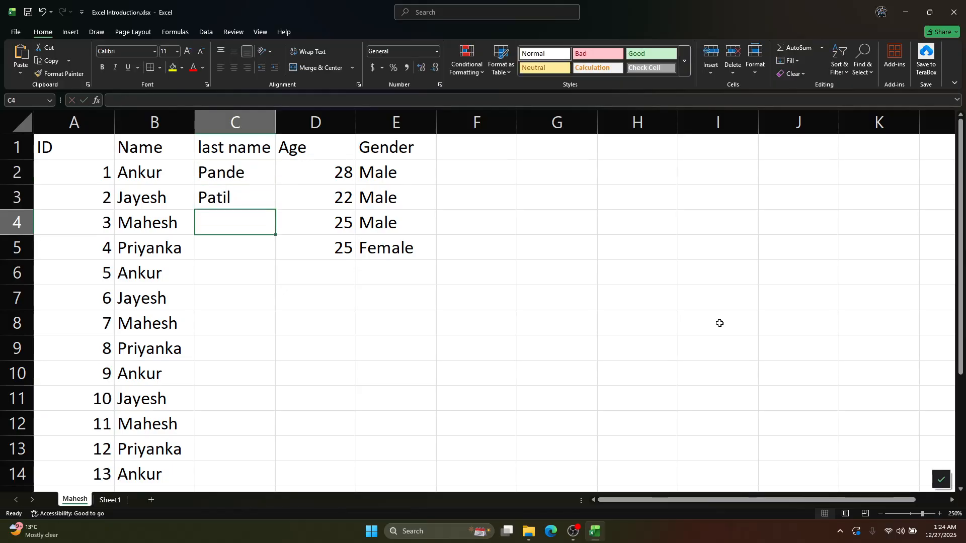
pyautogui.write('dall')
pyautogui.press('Return')
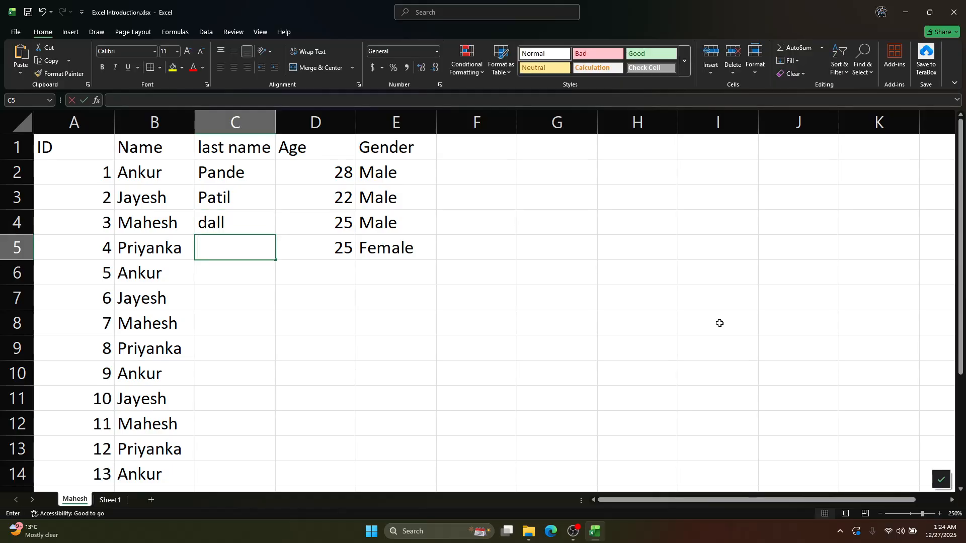
pyautogui.press('Up')
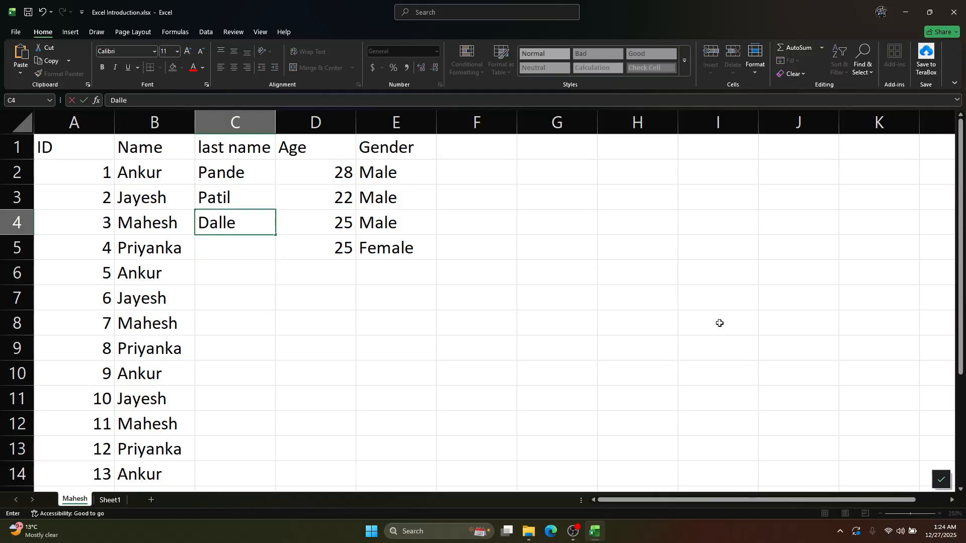
pyautogui.press('Return')
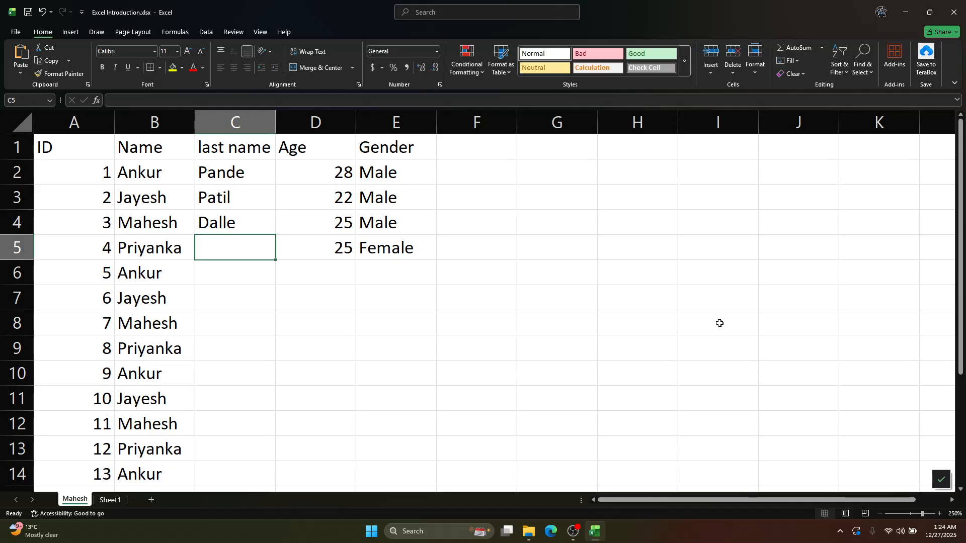
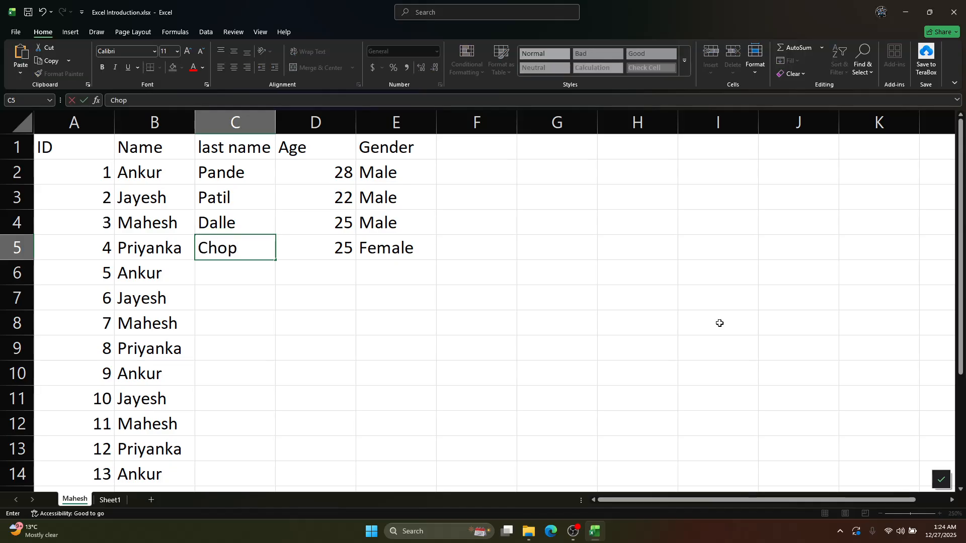
pyautogui.press('Return')
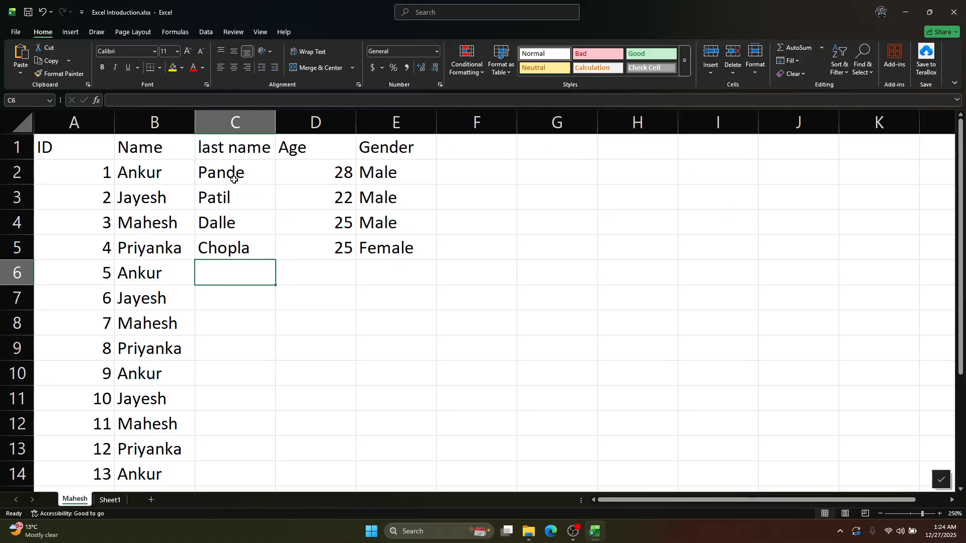
# AutoFill the four last names in C2:C5 down to C17, alongside every first name
pyautogui.moveTo(231, 176); pyautogui.dragTo(246, 250)
pyautogui.scroll(-2, 248, 291)
pyautogui.scroll(2, 248, 293)
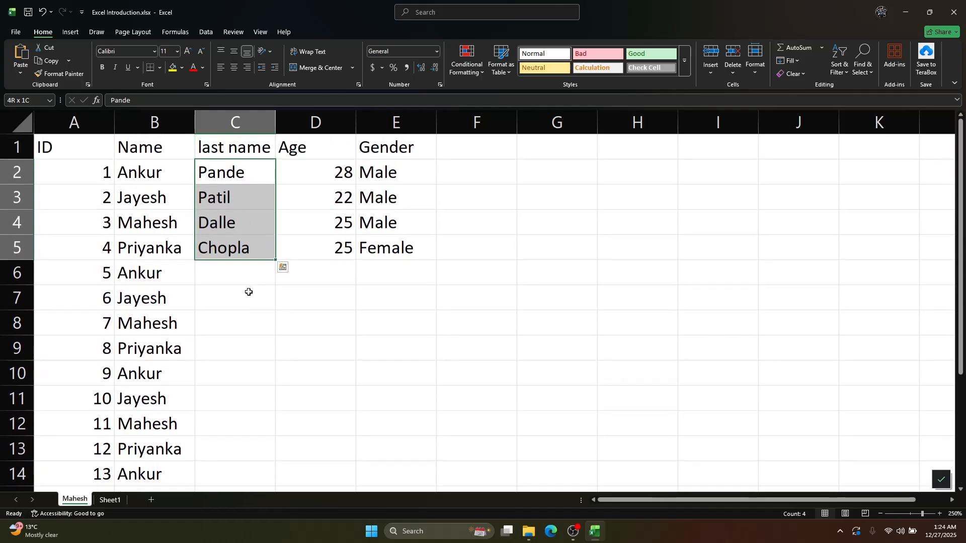
pyautogui.scroll(-1, 253, 280)
pyautogui.keyDown('ctrl'); pyautogui.scroll(-1, 249, 258); pyautogui.keyUp('ctrl')
pyautogui.moveTo(257, 203); pyautogui.dragTo(287, 461)
pyautogui.scroll(-4, 346, 425)
pyautogui.scroll(5, 345, 425)
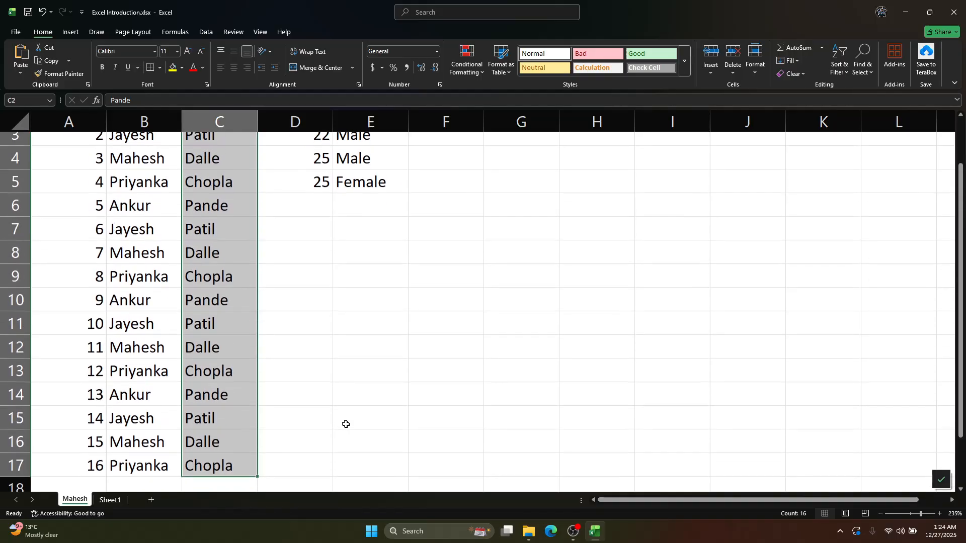
pyautogui.keyDown('ctrl'); pyautogui.scroll(-5, 345, 423); pyautogui.keyUp('ctrl')
pyautogui.keyDown('ctrl'); pyautogui.scroll(1, 345, 423); pyautogui.keyUp('ctrl')
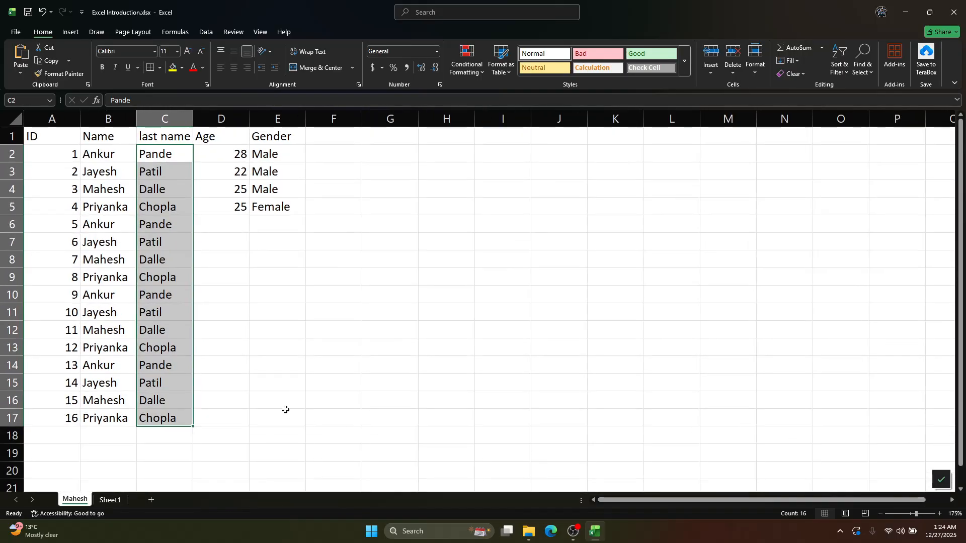
pyautogui.click(204, 371)
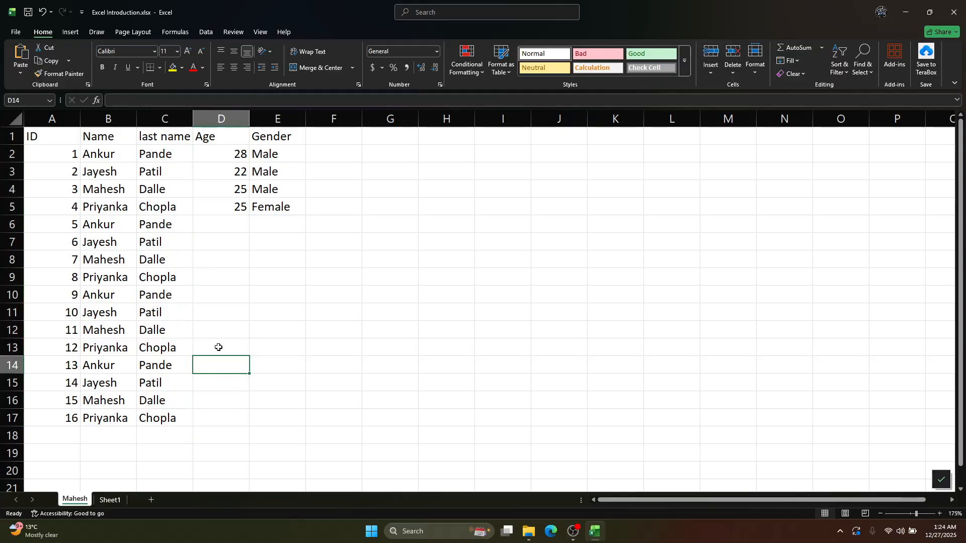
# Change the header in C1 to "last Name", with a capital N
pyautogui.keyDown('ctrl'); pyautogui.scroll(4, 211, 282); pyautogui.keyUp('ctrl')
pyautogui.scroll(1, 250, 278)
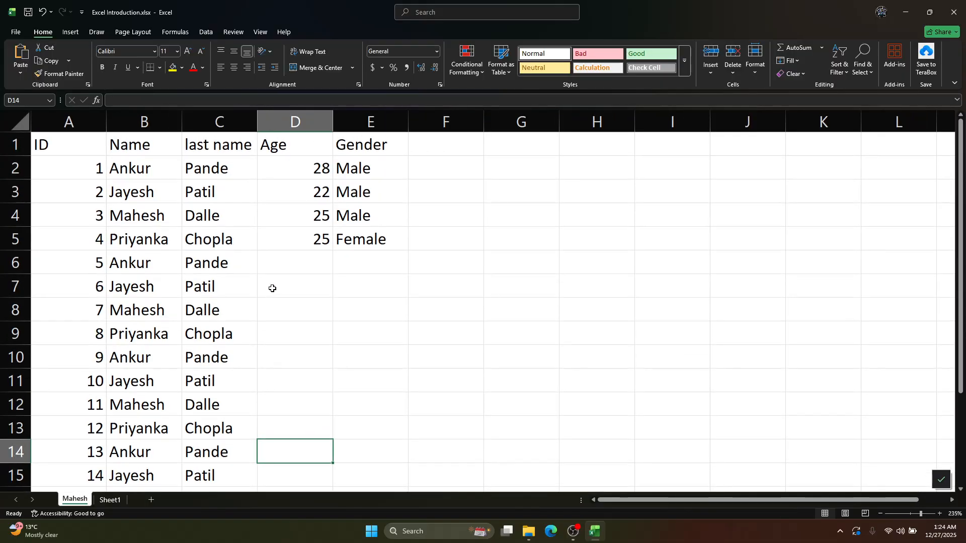
pyautogui.doubleClick(221, 145)
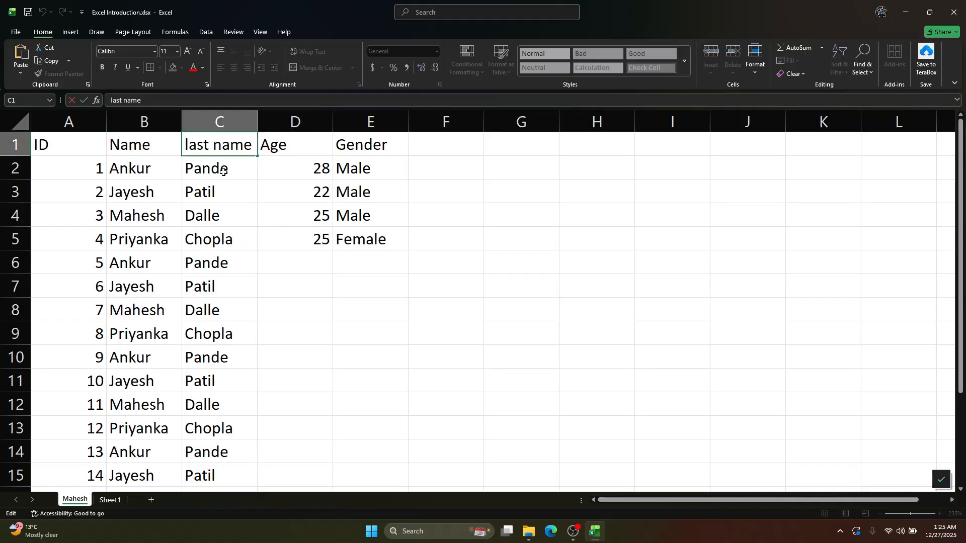
pyautogui.press('BackSpace')
pyautogui.press('BackSpace')
pyautogui.write('N')
pyautogui.hotkey('shift', 'Tab')
pyautogui.click(227, 154)
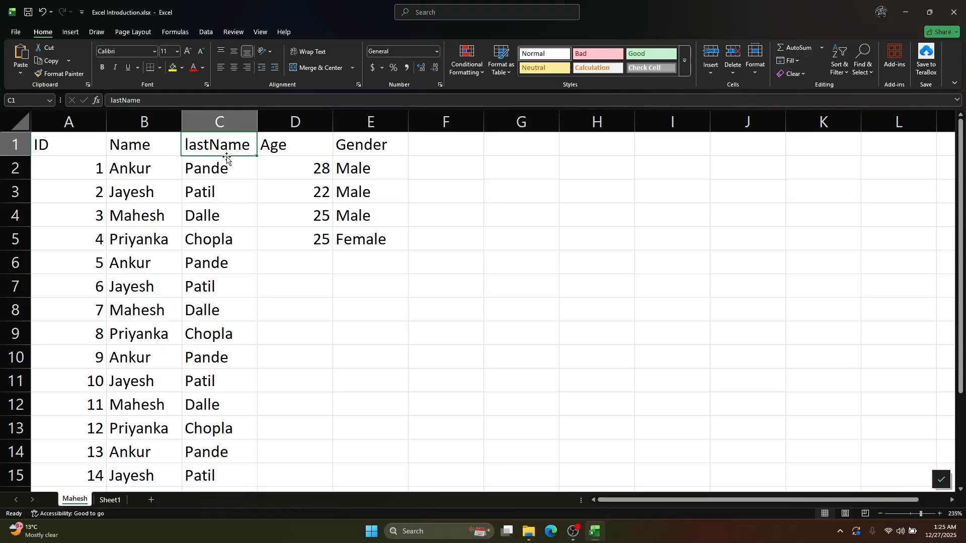
pyautogui.click(117, 98)
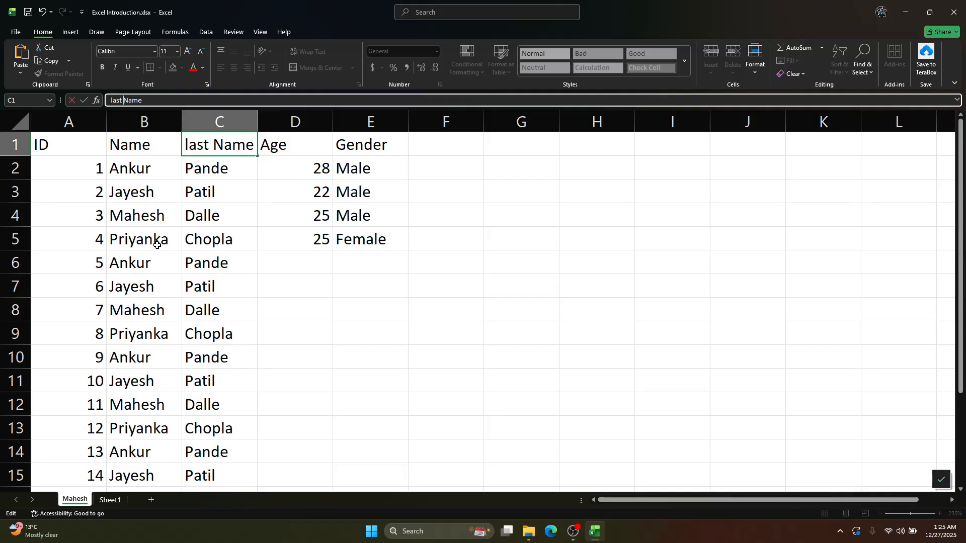
pyautogui.hotkey('shift', 'Tab')
# Change the header in B1 to "First Name"
pyautogui.doubleClick(159, 144)
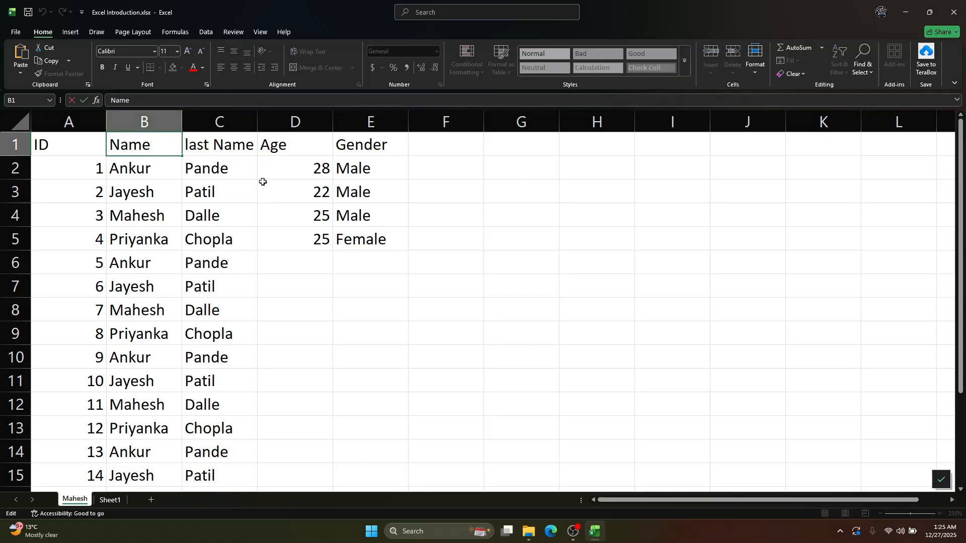
pyautogui.press('Home')
pyautogui.write('First')
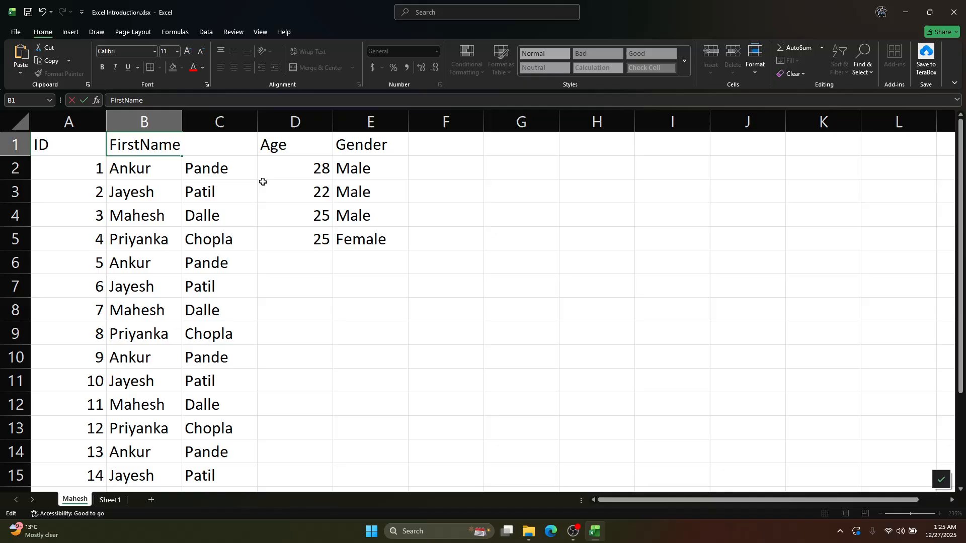
pyautogui.press('Tab')
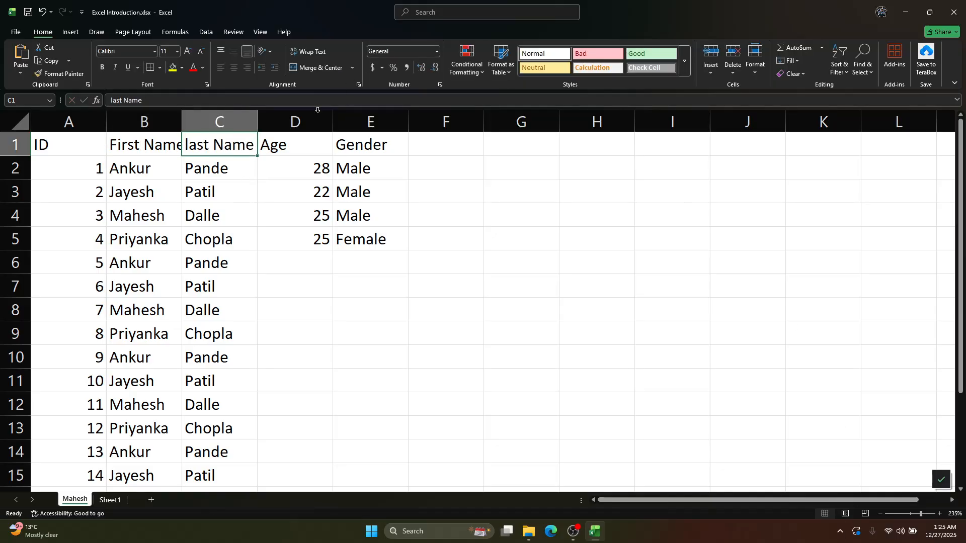
# AutoFit column B to its header and make column A slightly narrower than its original width
pyautogui.moveTo(180, 116); pyautogui.dragTo(130, 117)
pyautogui.doubleClick(129, 117)
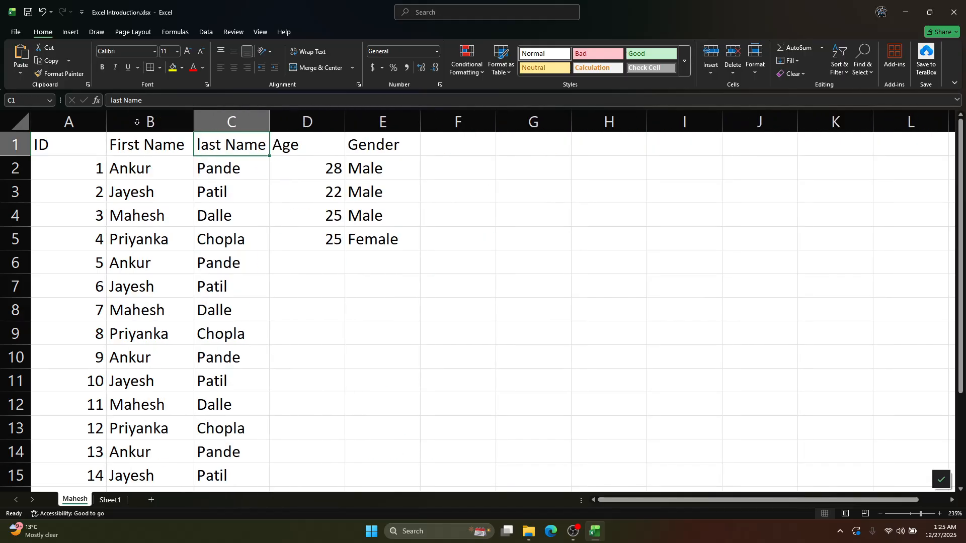
pyautogui.click(199, 328)
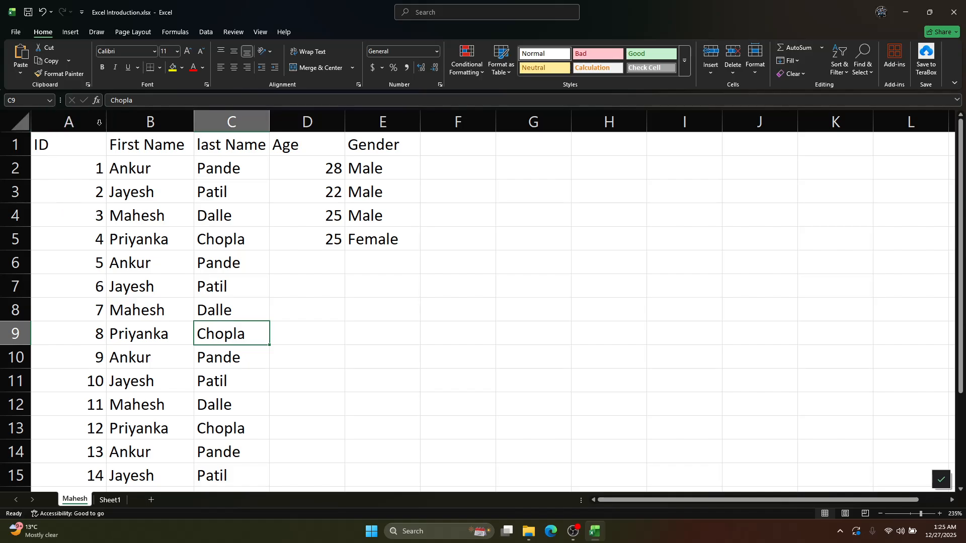
pyautogui.doubleClick(106, 123)
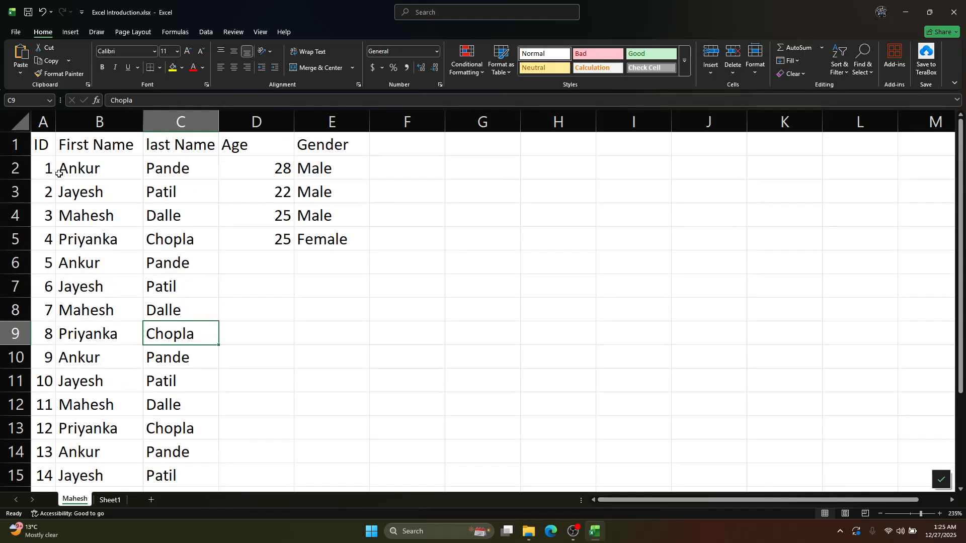
pyautogui.moveTo(55, 122); pyautogui.dragTo(91, 123)
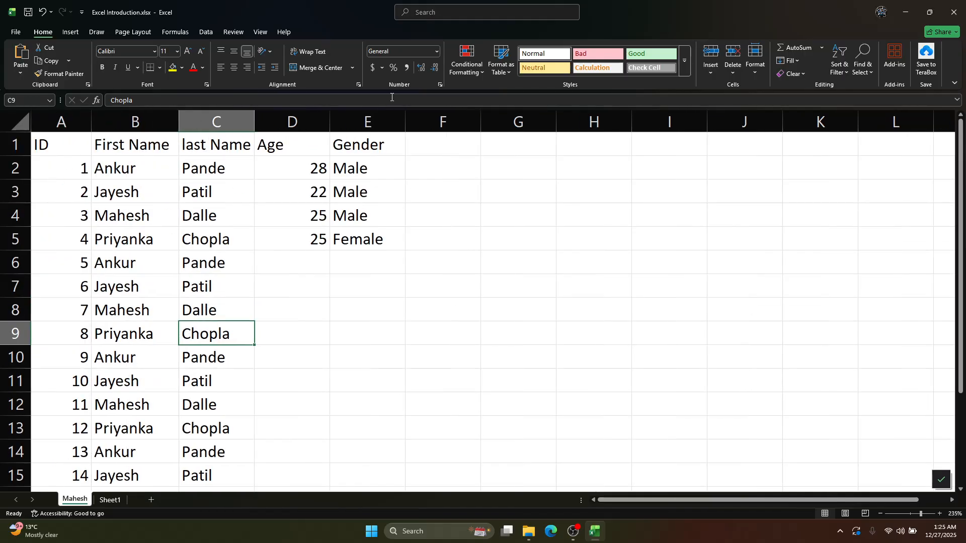
# Replace the header in A1 with "Index"
pyautogui.click(66, 140)
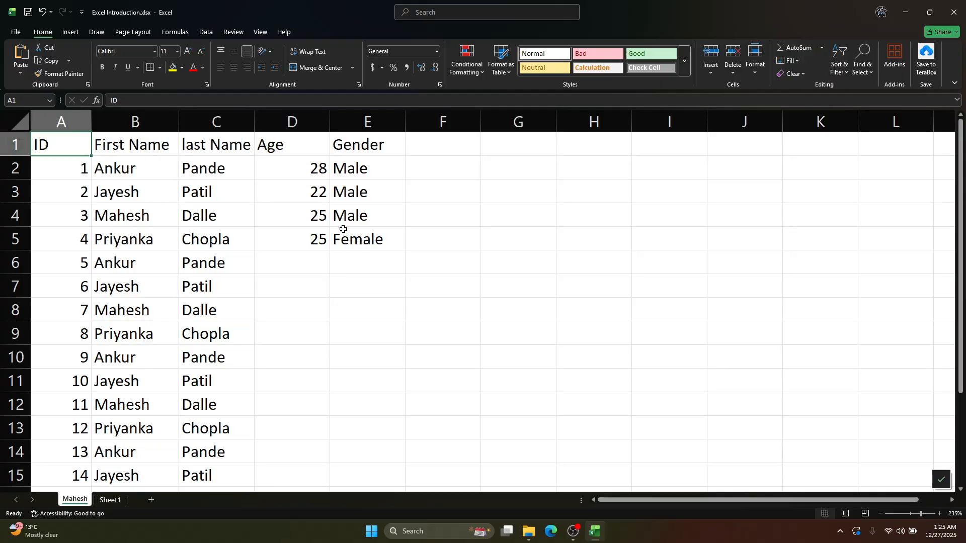
pyautogui.write('Index')
pyautogui.press('Tab')
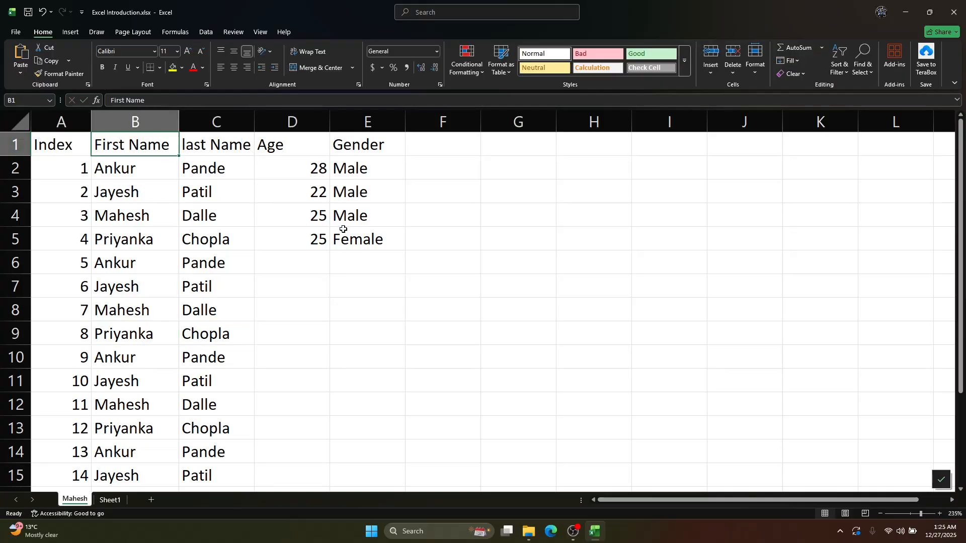
# Fill the age 28 from D2 down through D17 in the Age column
pyautogui.click(305, 246)
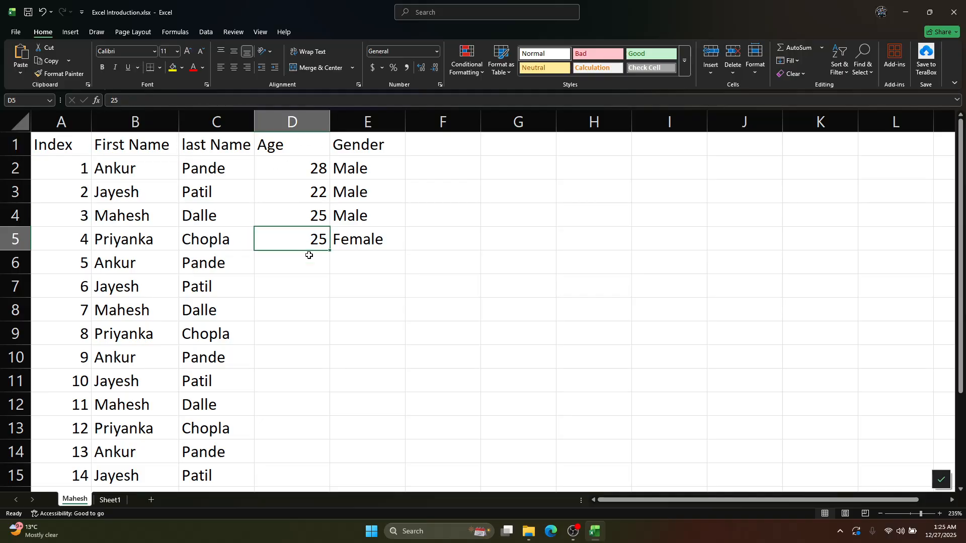
pyautogui.moveTo(313, 177); pyautogui.dragTo(312, 264)
pyautogui.hotkey('ctrl', 'd')
pyautogui.scroll(4, 345, 252)
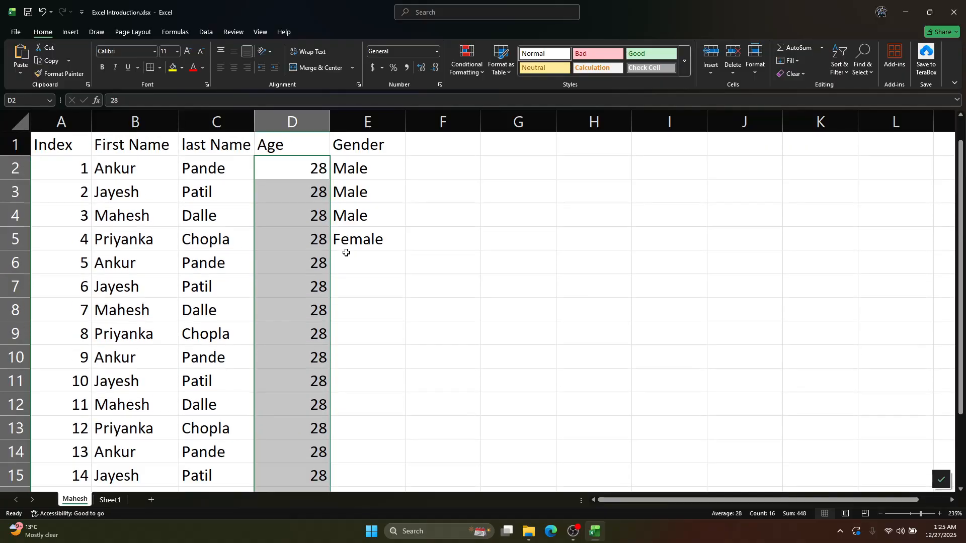
# Undo the last Age fill and extend the four ages in D2:D5 as a series down through D17
pyautogui.hotkey('ctrl', 'z')
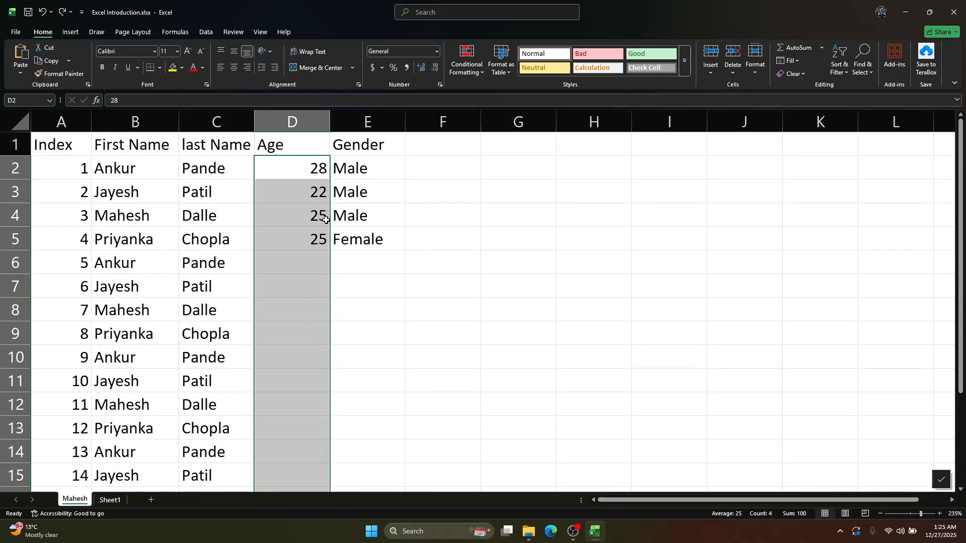
pyautogui.click(299, 222)
pyautogui.moveTo(314, 169); pyautogui.dragTo(344, 490)
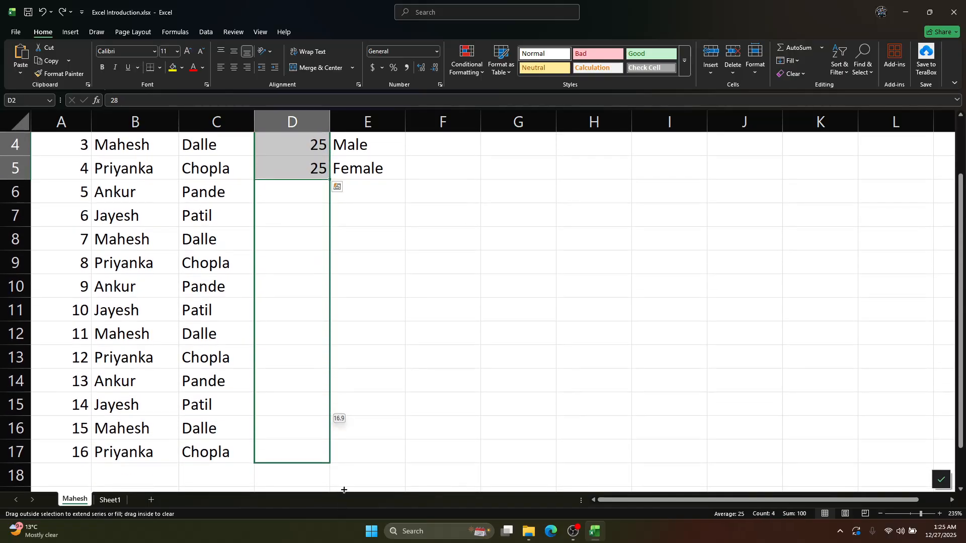
pyautogui.moveTo(338, 457); pyautogui.dragTo(338, 458)
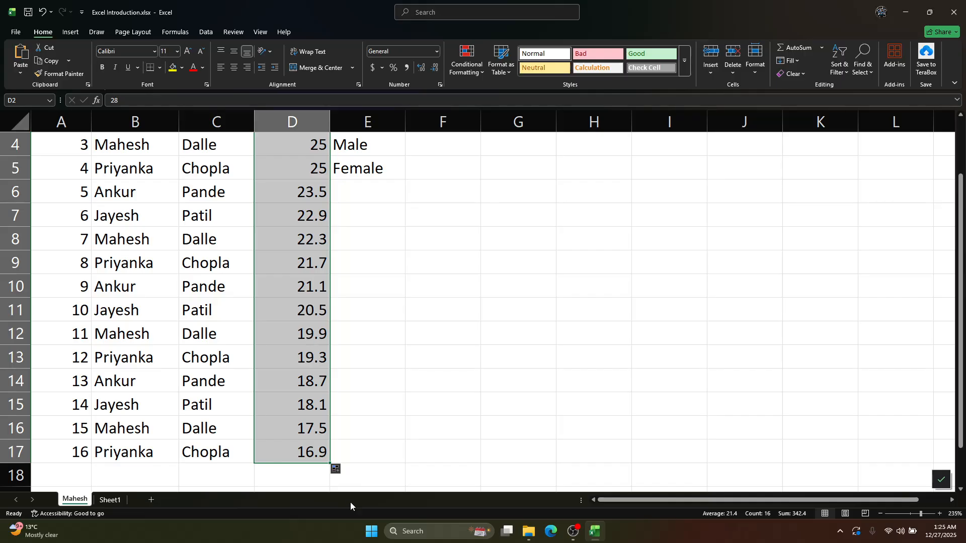
# Try to apply Flash Fill to the filled range in the Age column
pyautogui.click(336, 470)
pyautogui.click(355, 457)
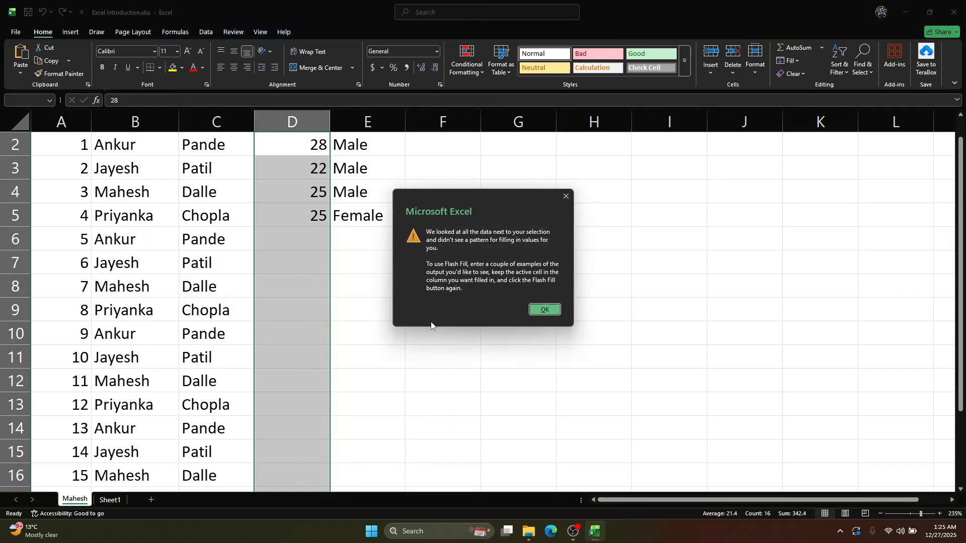
pyautogui.click(543, 310)
pyautogui.click(313, 313)
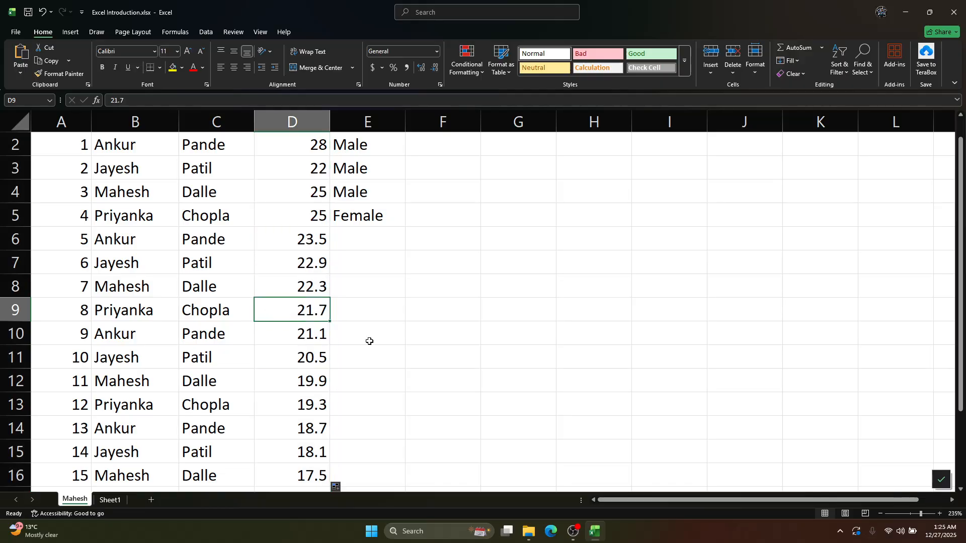
pyautogui.scroll(1, 423, 353)
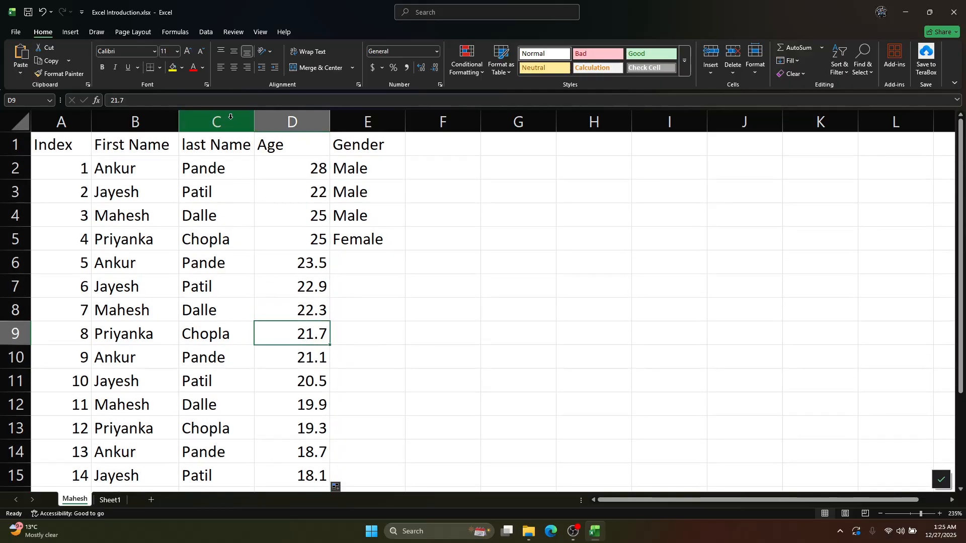
# Insert a new column before Age and enter the header "Email" in D1
pyautogui.click(296, 125)
pyautogui.hotkey('ctrl', 'shift', '+')
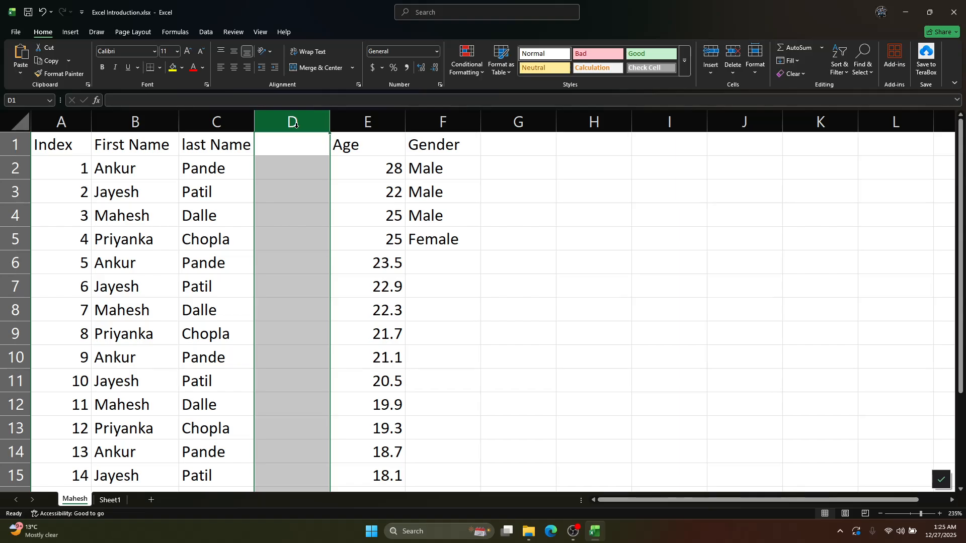
pyautogui.click(267, 144)
pyautogui.write('Email')
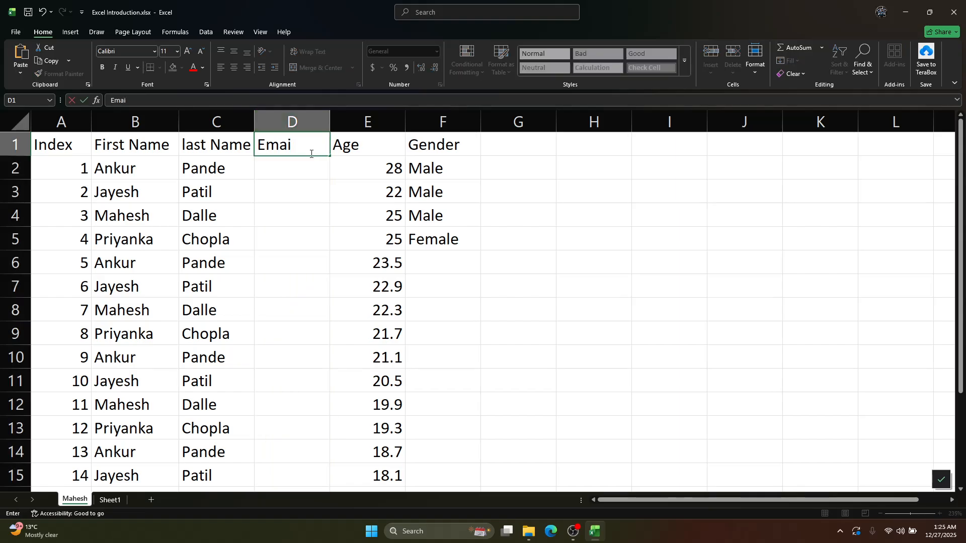
pyautogui.press('Tab')
pyautogui.click(310, 156)
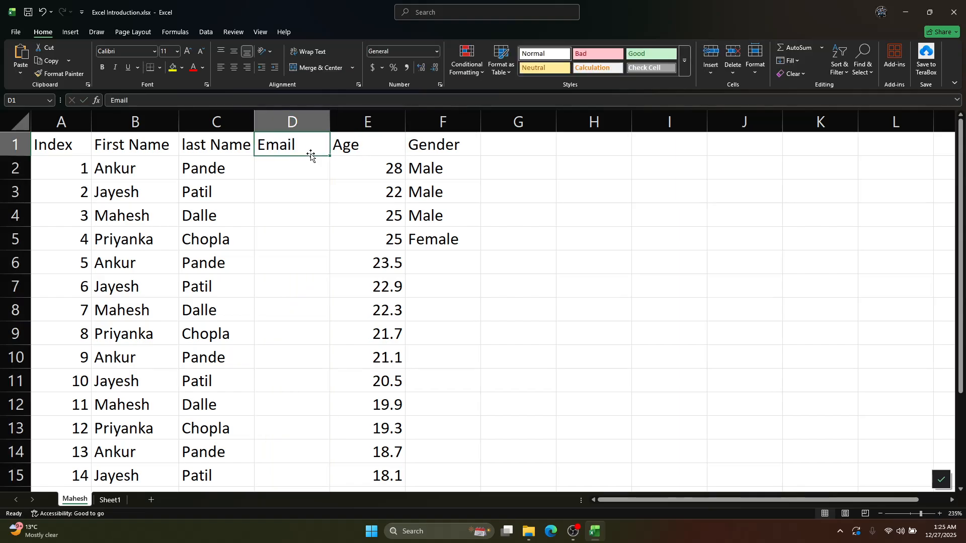
# Enter the first person's e-mail in D2, starting with their first name and last name separated by a dot
pyautogui.click(283, 163)
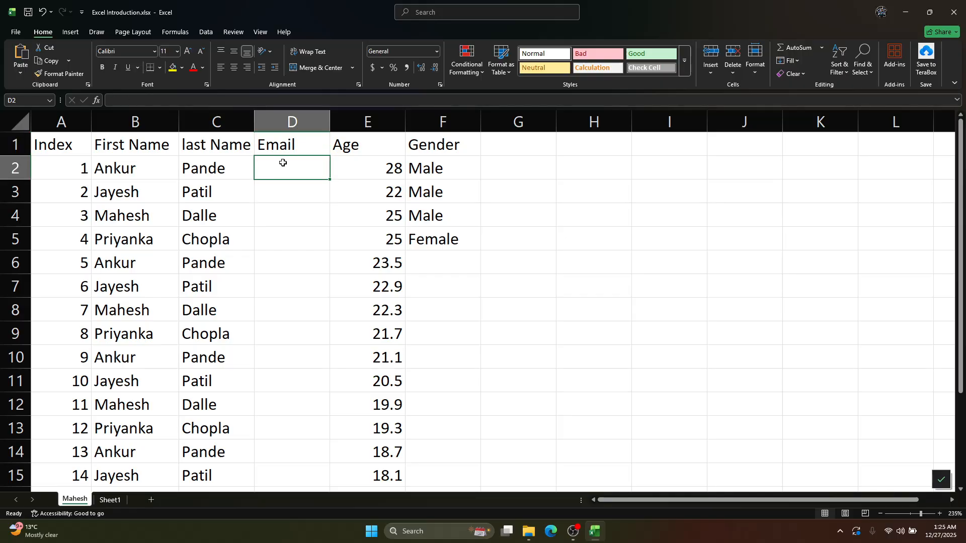
pyautogui.click(116, 165)
pyautogui.click(267, 172)
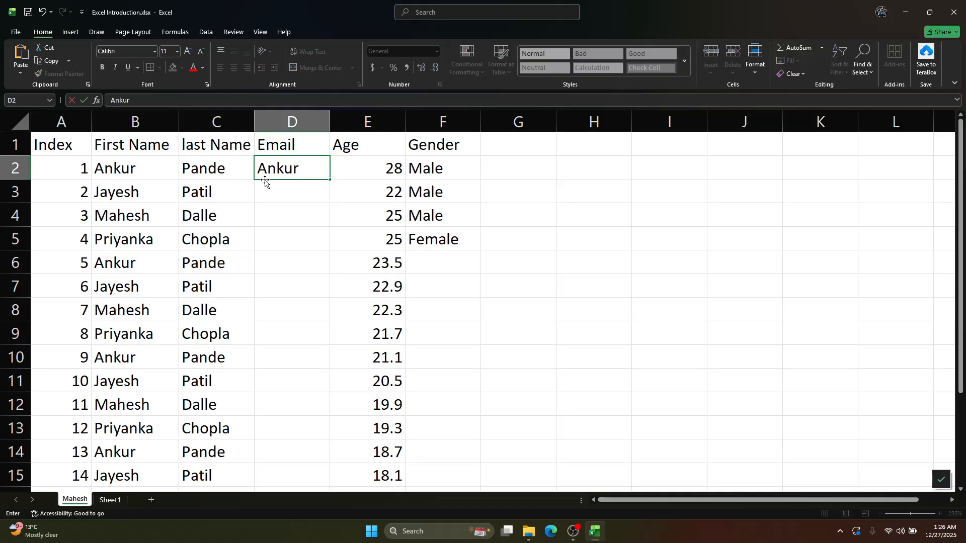
pyautogui.click(226, 166)
pyautogui.click(292, 169)
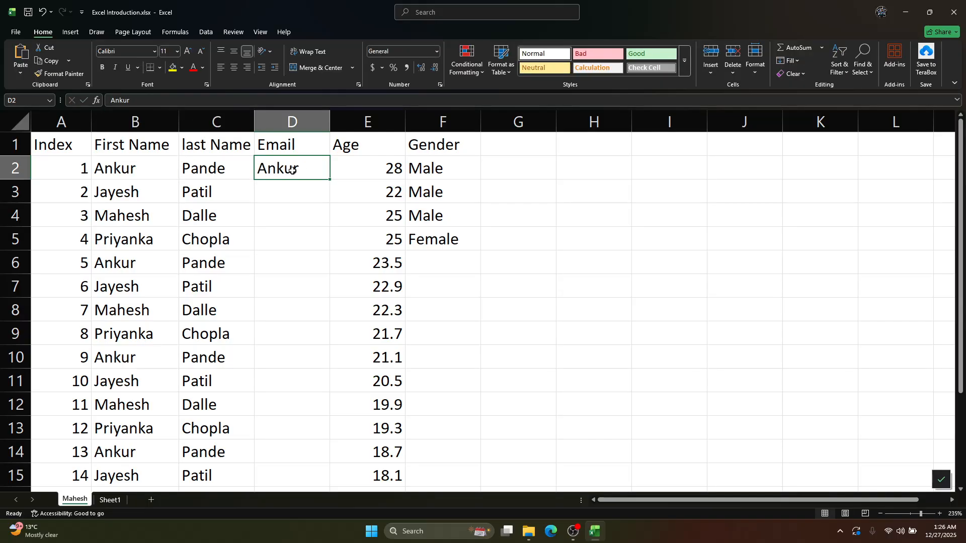
pyautogui.press('F2')
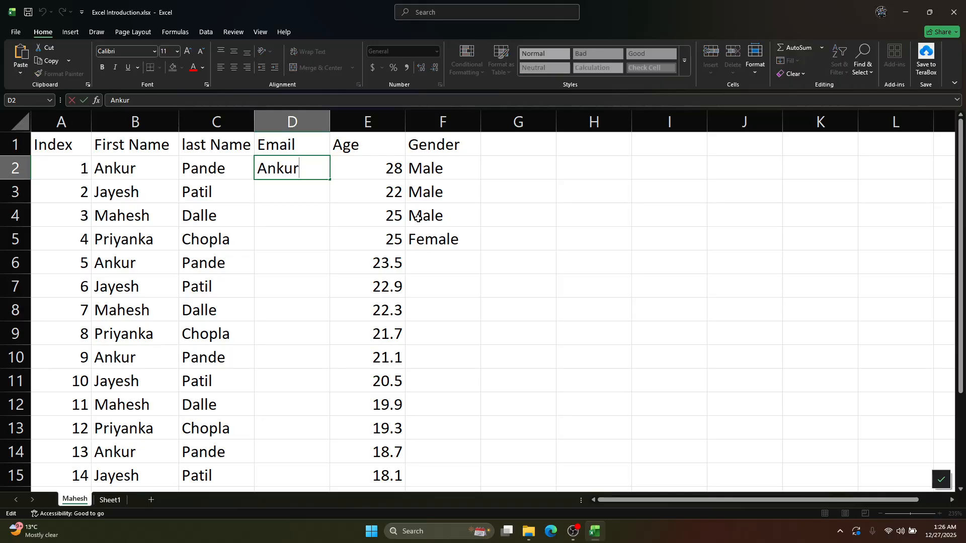
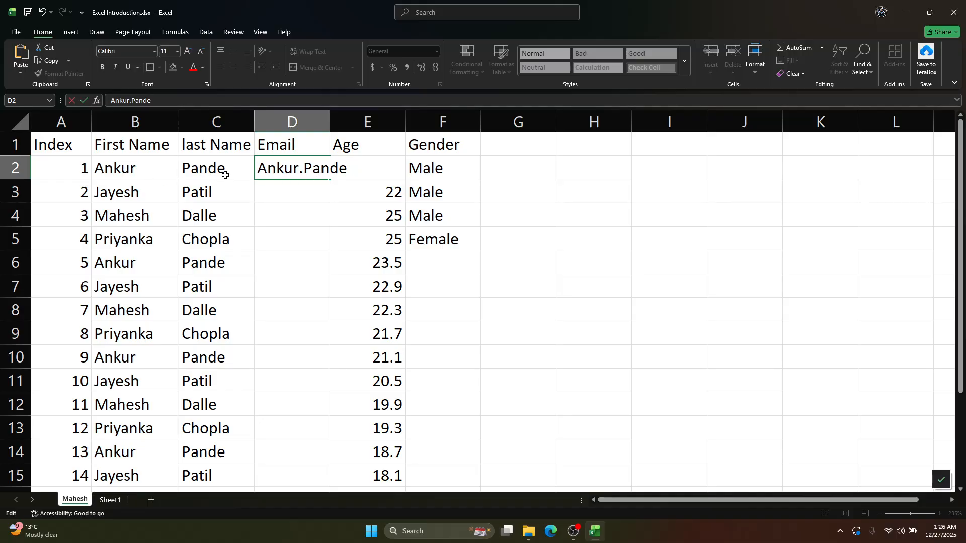
pyautogui.write('@game')
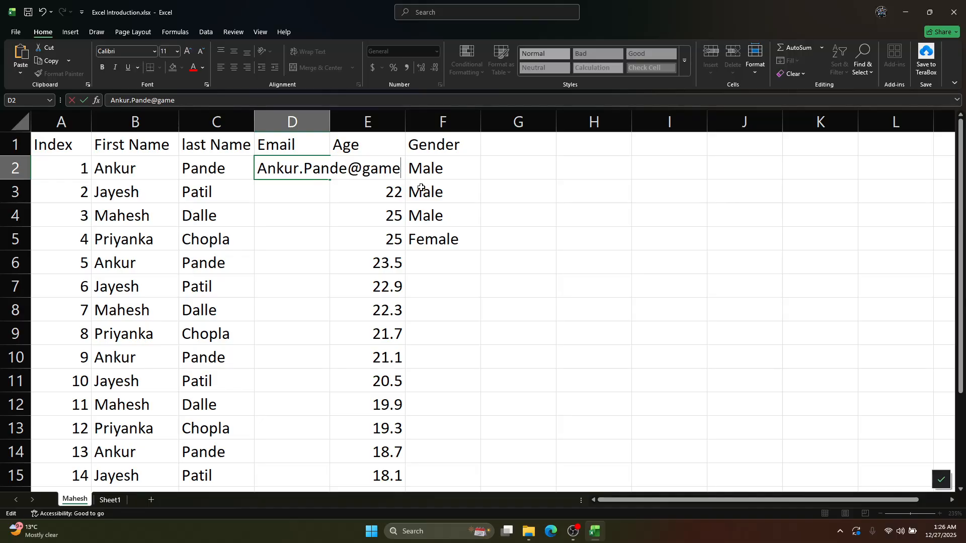
pyautogui.press('BackSpace')
pyautogui.write('ail.com')
pyautogui.press('Tab')
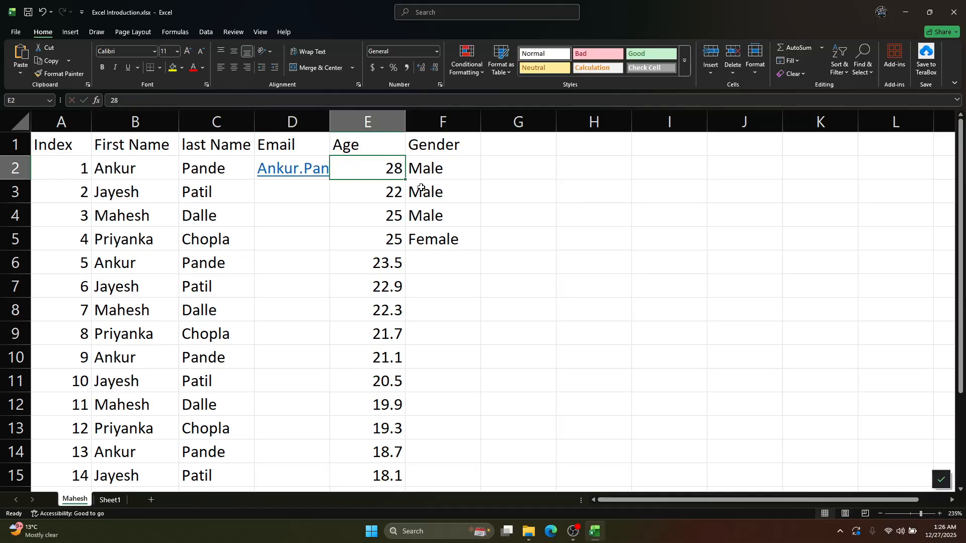
pyautogui.doubleClick(331, 112)
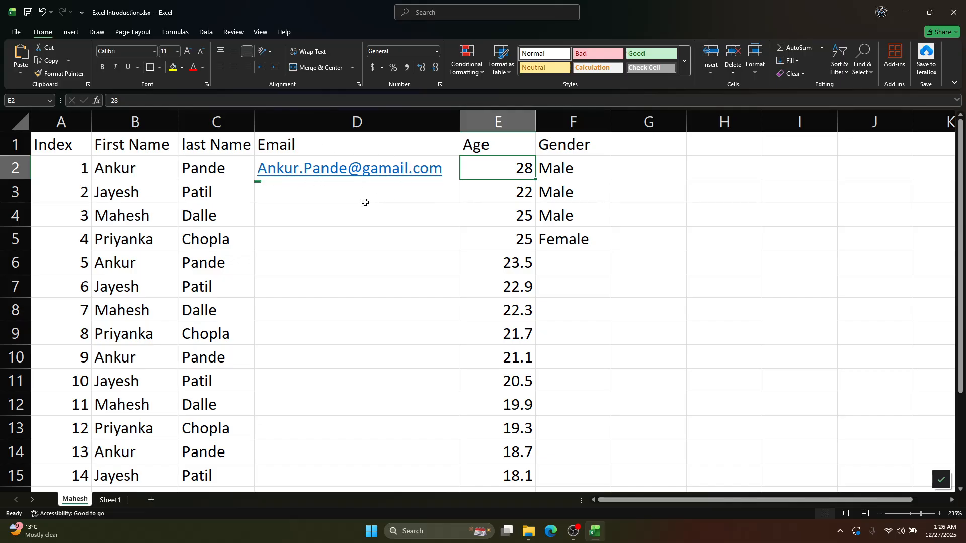
# Correct the domain of the e-mail address in D2 to gmail.com
pyautogui.click(442, 182)
pyautogui.press('F2')
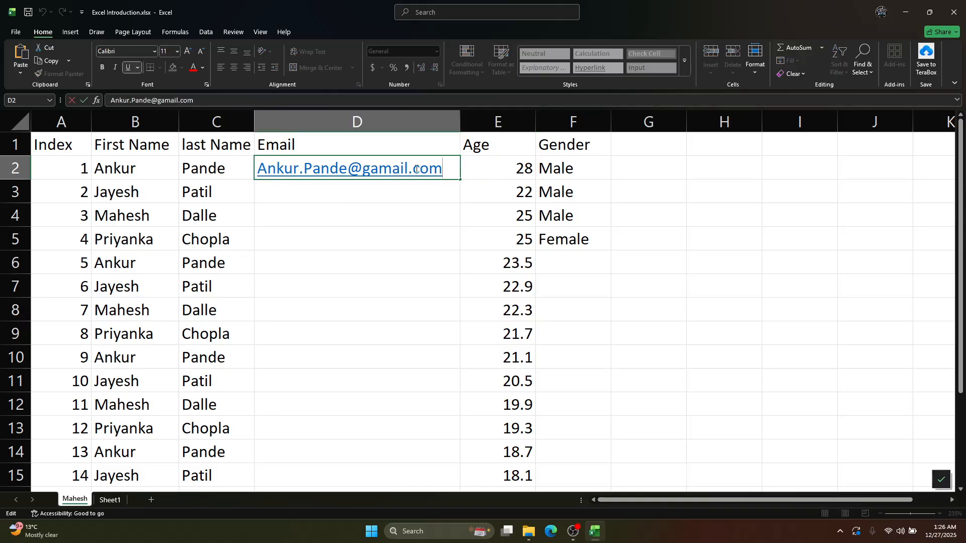
pyautogui.press('BackSpace')
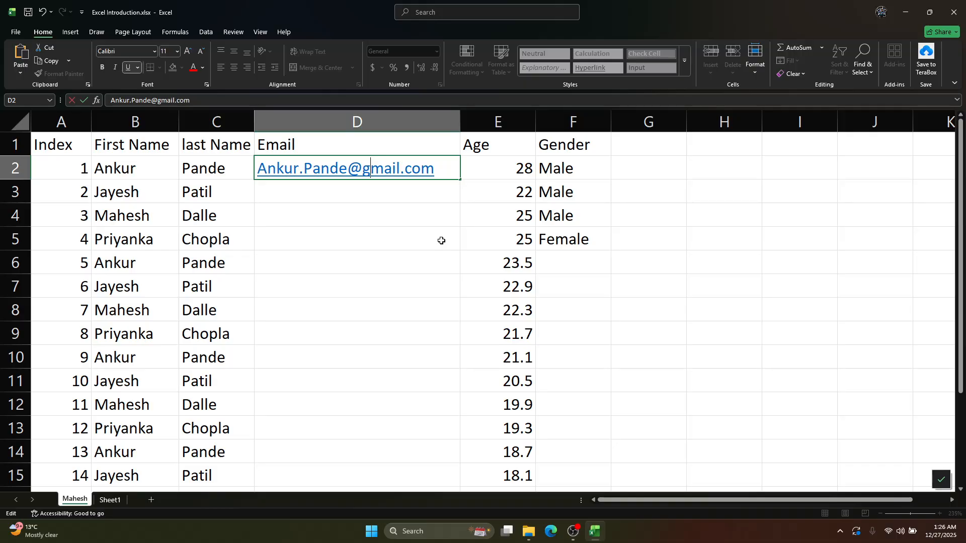
pyautogui.hotkey('shift', 'Tab')
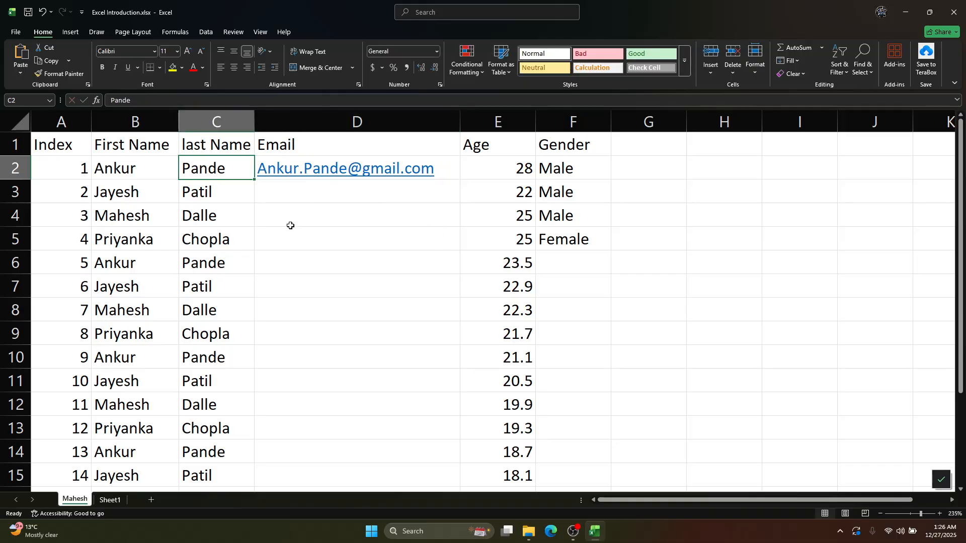
pyautogui.press('Tab')
# Fill the e-mail in D2 down through D17 and convert the copied range to Flash Fill
pyautogui.scroll(-2, 330, 331)
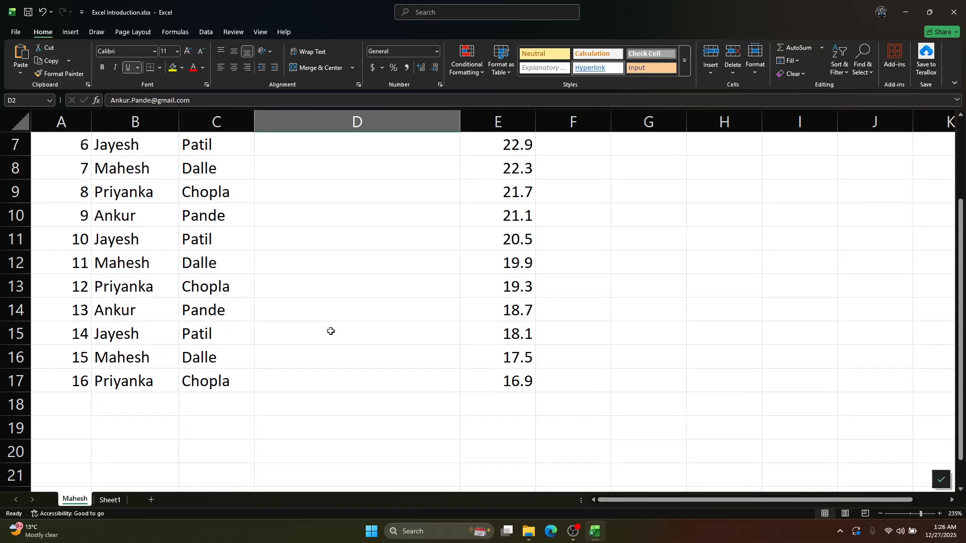
pyautogui.scroll(2, 360, 235)
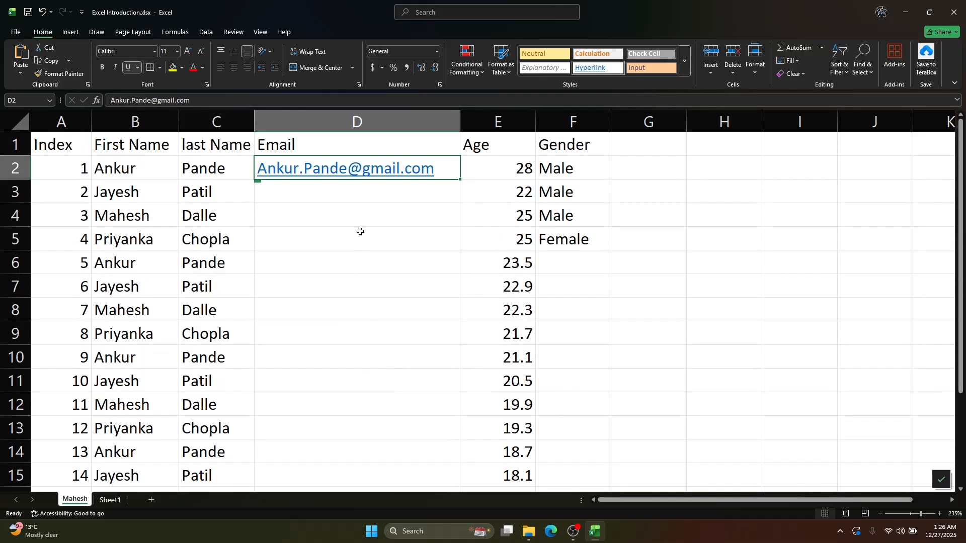
pyautogui.moveTo(461, 178); pyautogui.dragTo(427, 414)
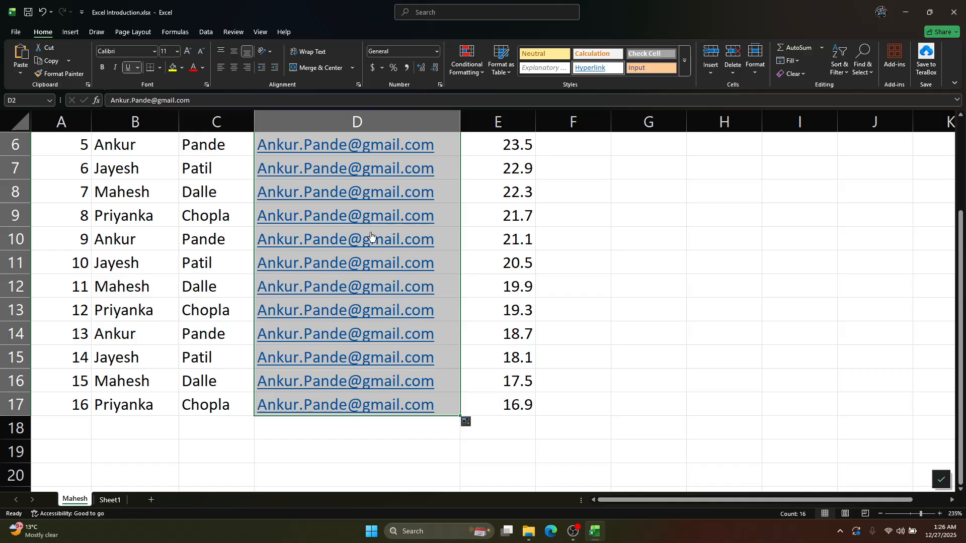
pyautogui.scroll(2, 445, 451)
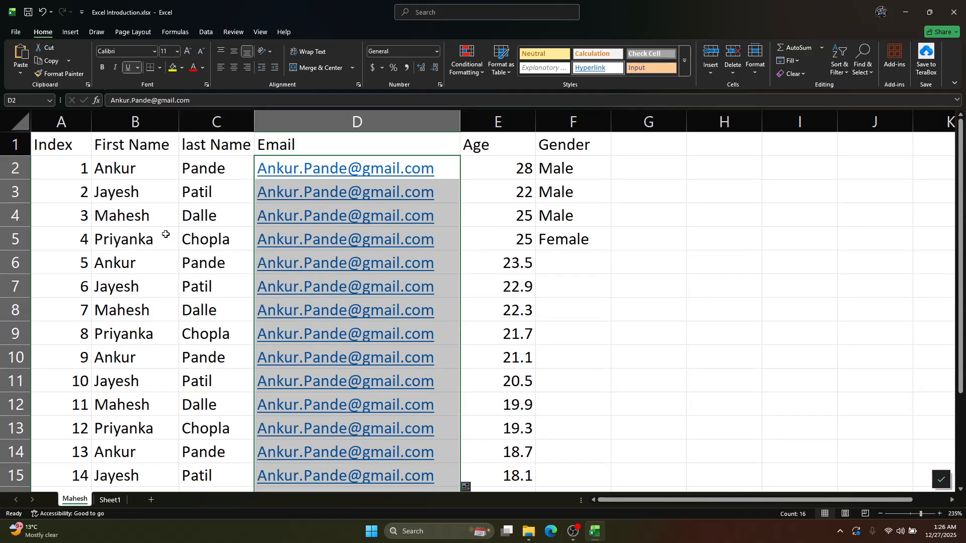
pyautogui.scroll(-3, 483, 279)
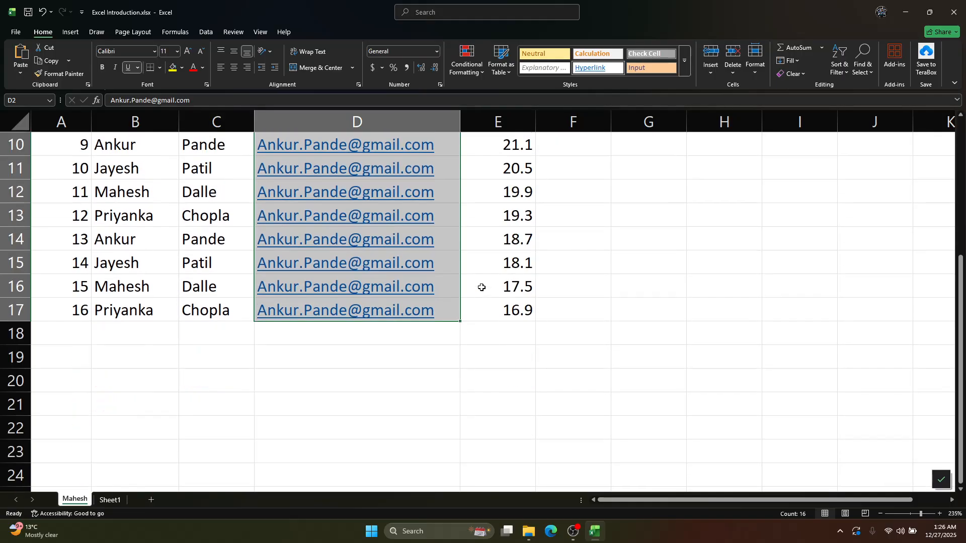
pyautogui.scroll(1, 484, 297)
pyautogui.click(467, 399)
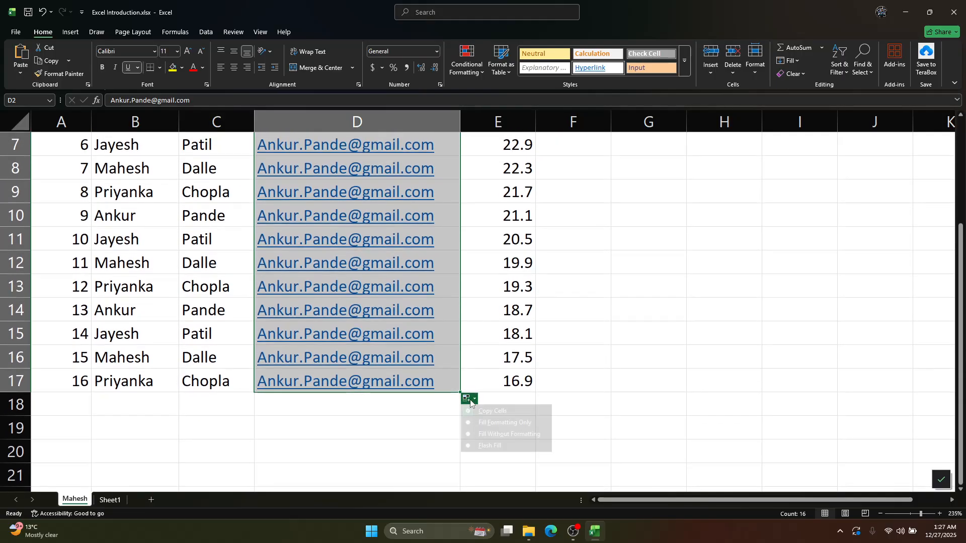
pyautogui.click(481, 446)
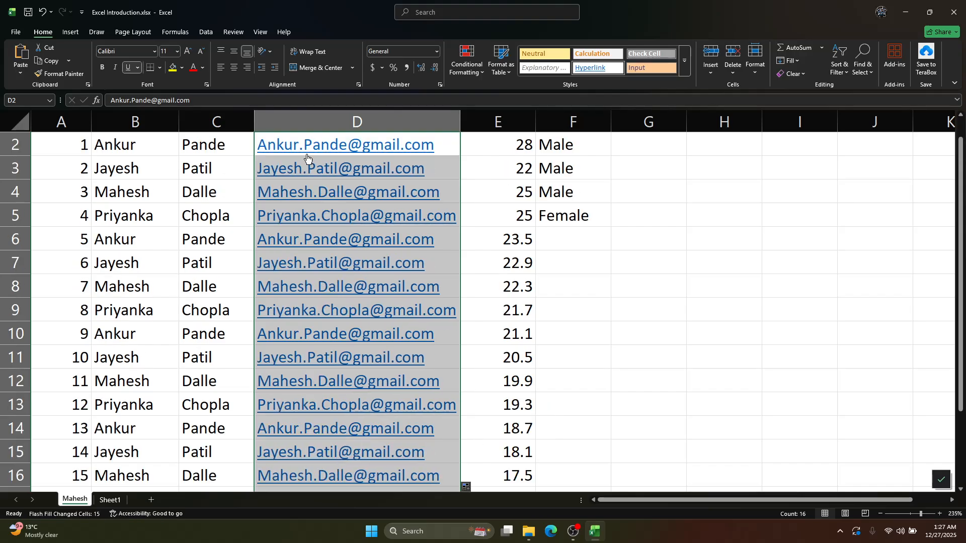
pyautogui.scroll(1, 257, 209)
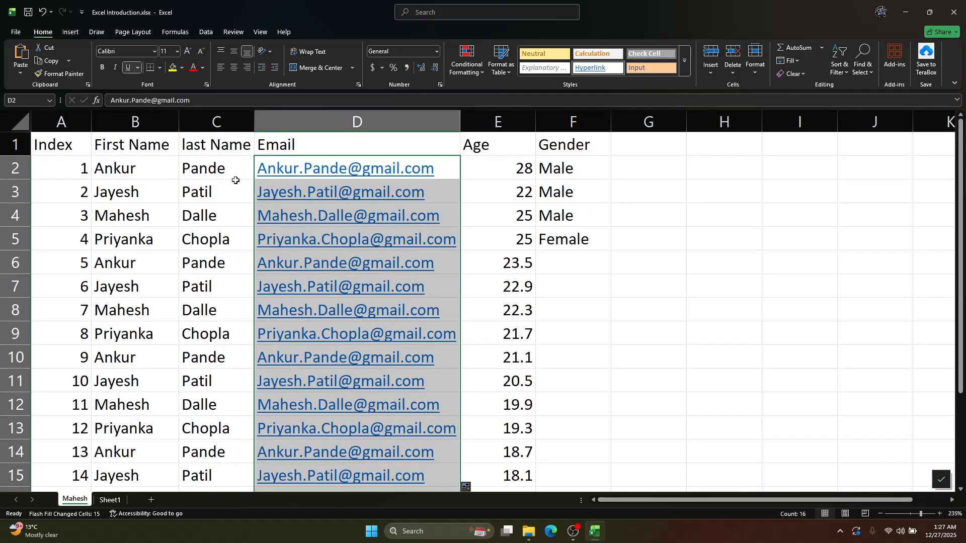
# Check the Email column against the first and last names, and look over the Gender column down to row 17
pyautogui.click(215, 186)
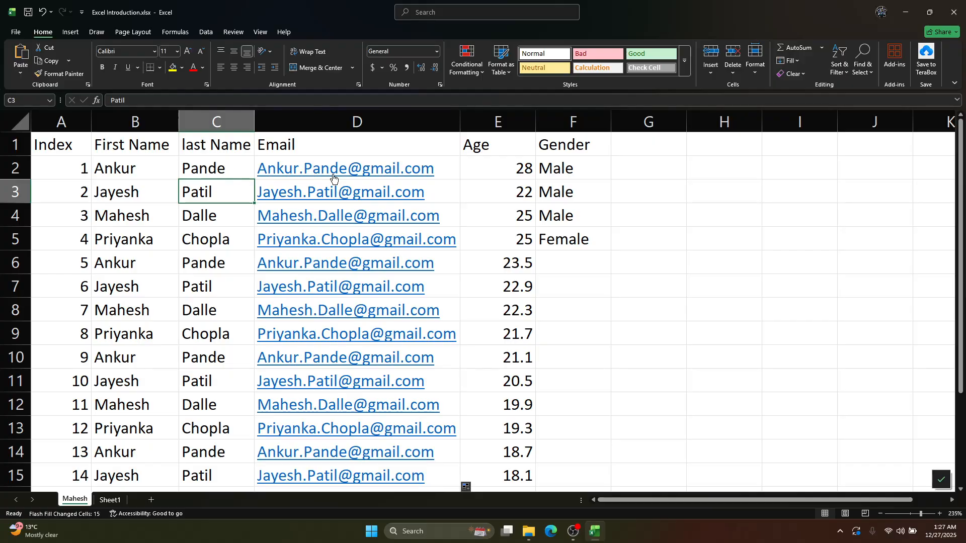
pyautogui.scroll(-3, 382, 219)
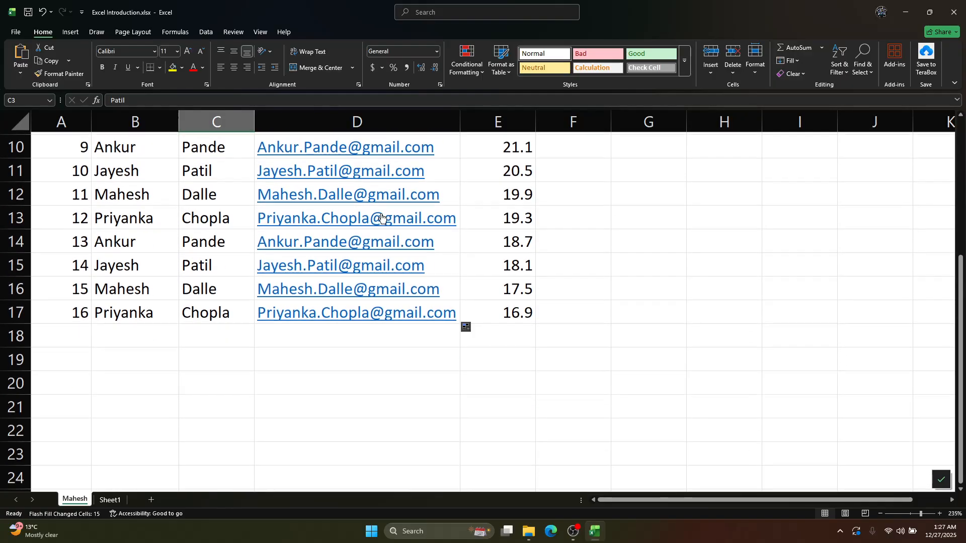
pyautogui.scroll(3, 382, 219)
pyautogui.click(549, 302)
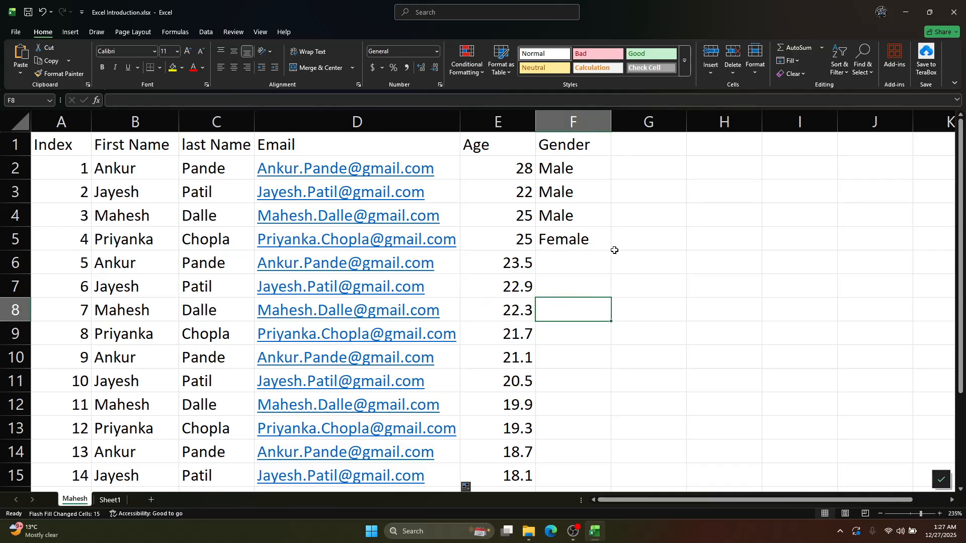
pyautogui.click(581, 225)
pyautogui.scroll(-5, 573, 229)
pyautogui.scroll(5, 577, 241)
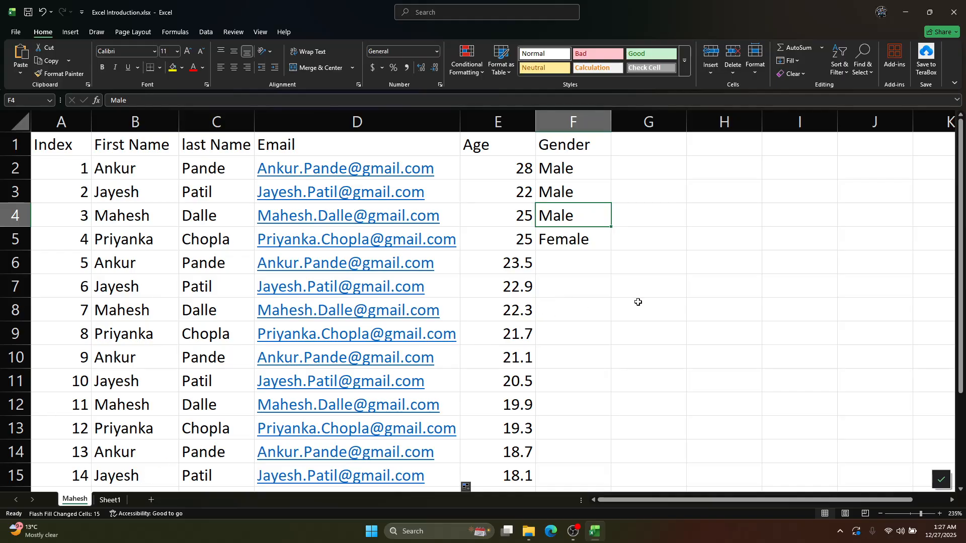
pyautogui.scroll(-2, 638, 302)
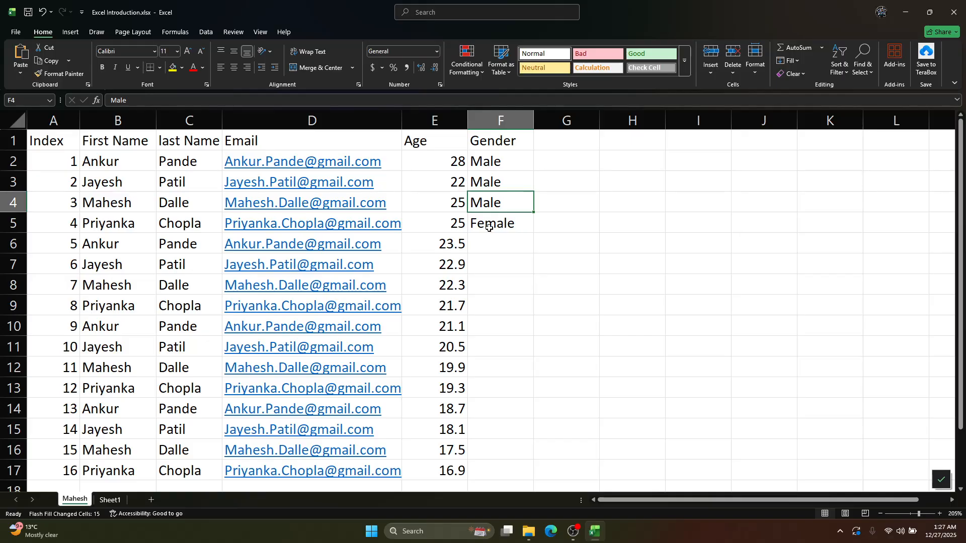
pyautogui.moveTo(63, 136); pyautogui.dragTo(501, 416)
pyautogui.scroll(1, 563, 393)
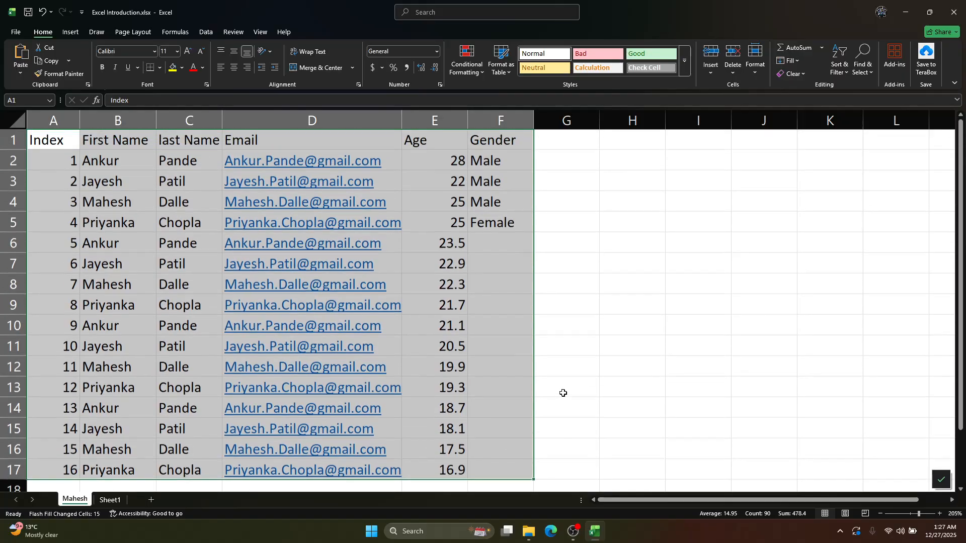
pyautogui.click(103, 70)
pyautogui.click(103, 70)
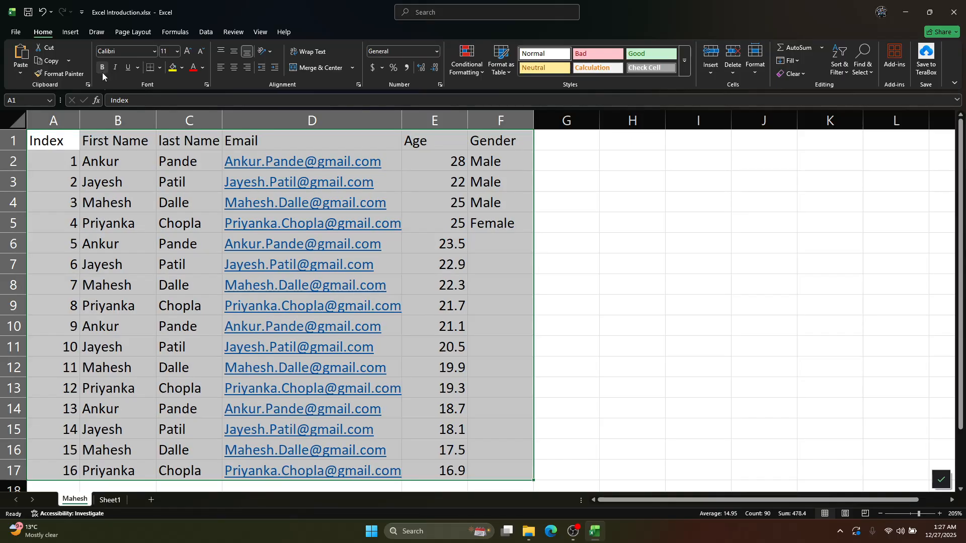
pyautogui.click(100, 161)
# Make the header row A1:F1 bold and center the table data in A2:F17 horizontally
pyautogui.moveTo(47, 139); pyautogui.dragTo(459, 144)
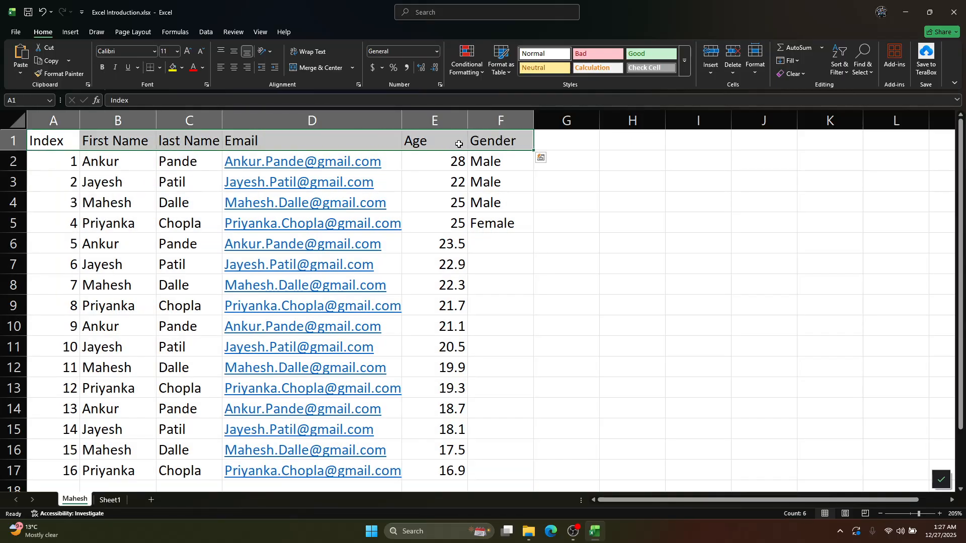
pyautogui.click(104, 68)
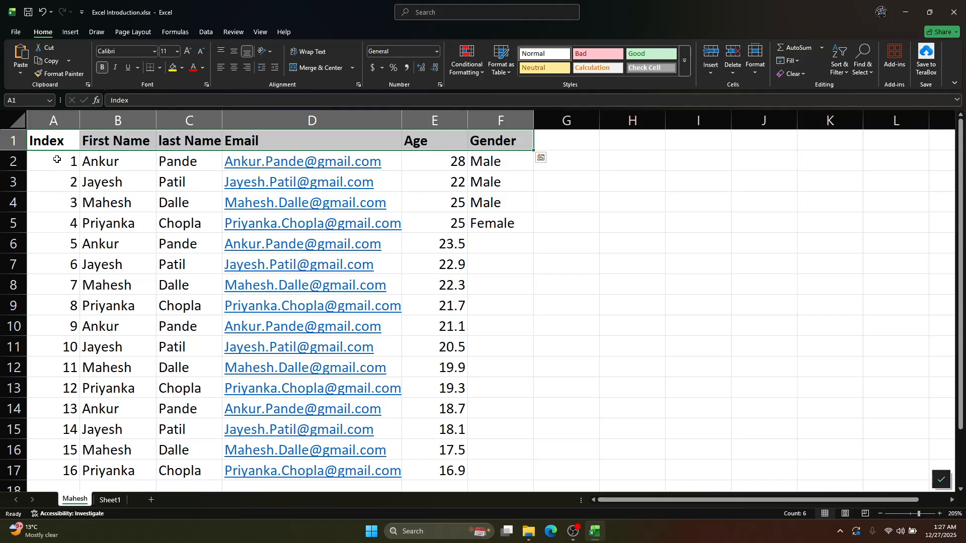
pyautogui.moveTo(52, 158); pyautogui.dragTo(526, 422)
pyautogui.scroll(1, 195, 274)
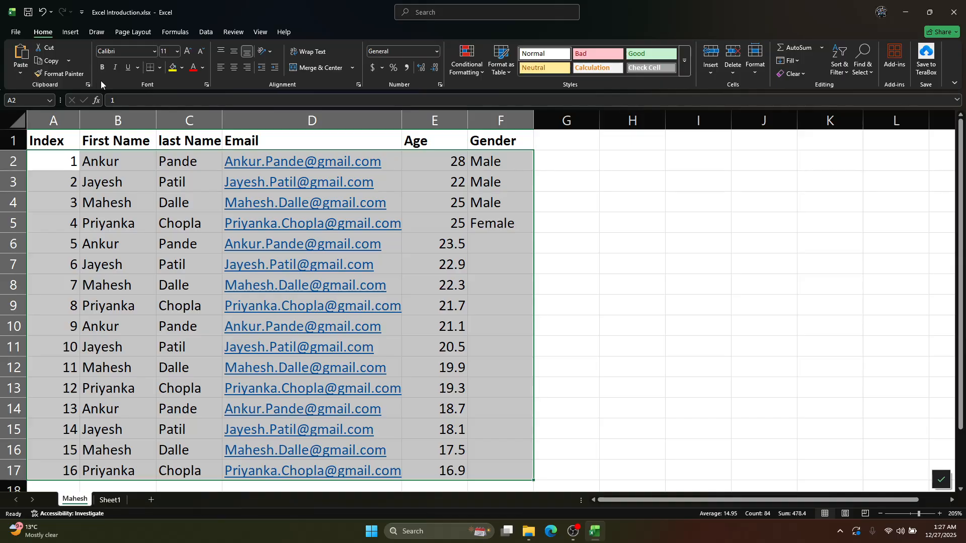
pyautogui.click(234, 68)
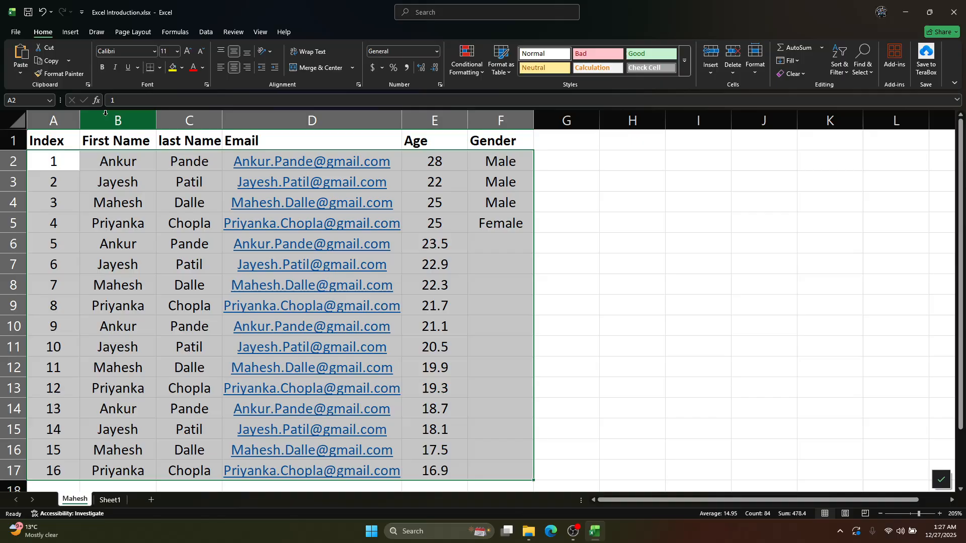
pyautogui.click(102, 169)
# Apply All Borders to the whole table, A1:F17, including the header row
pyautogui.moveTo(61, 145); pyautogui.dragTo(511, 432)
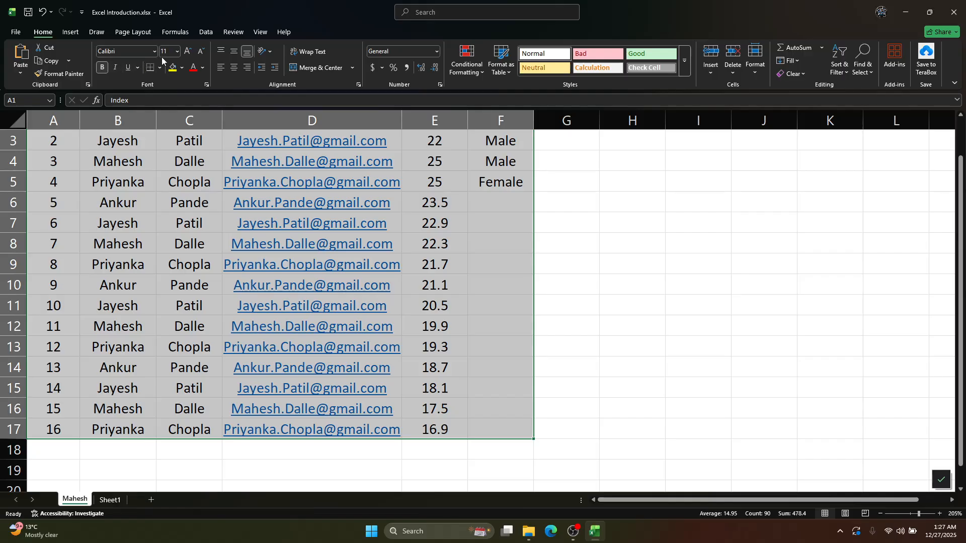
pyautogui.scroll(1, 160, 73)
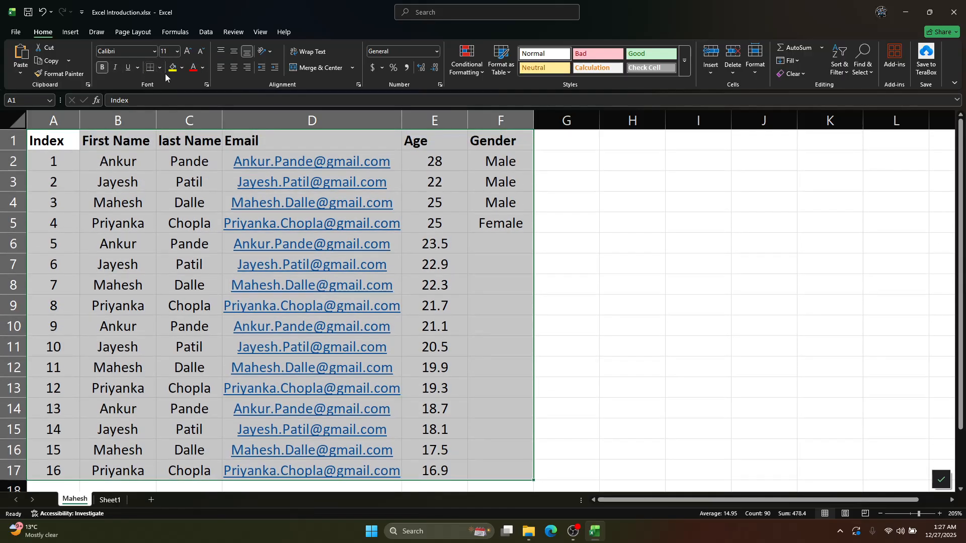
pyautogui.click(160, 69)
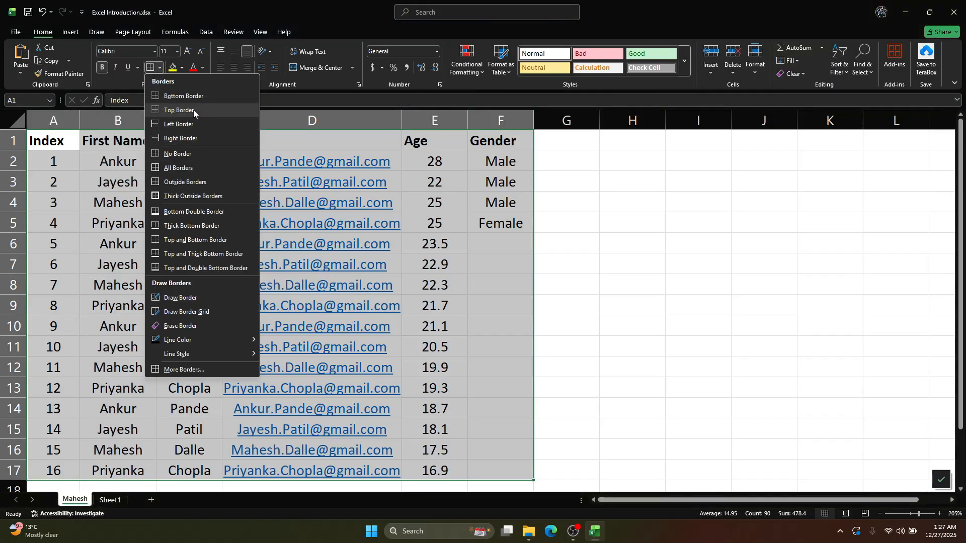
pyautogui.click(190, 179)
pyautogui.click(554, 328)
pyautogui.click(487, 327)
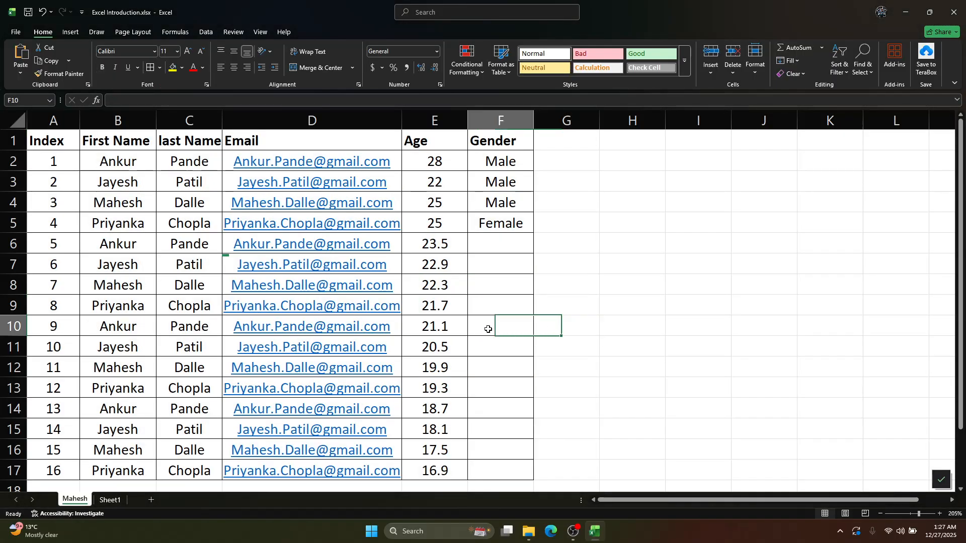
pyautogui.scroll(-3, 487, 330)
pyautogui.scroll(3, 488, 330)
pyautogui.scroll(-2, 539, 367)
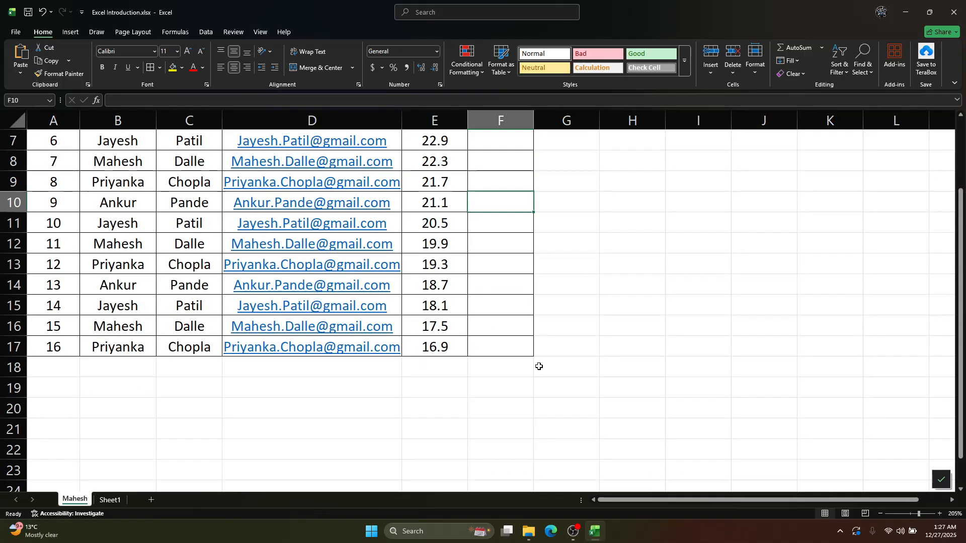
pyautogui.scroll(2, 539, 367)
pyautogui.click(512, 347)
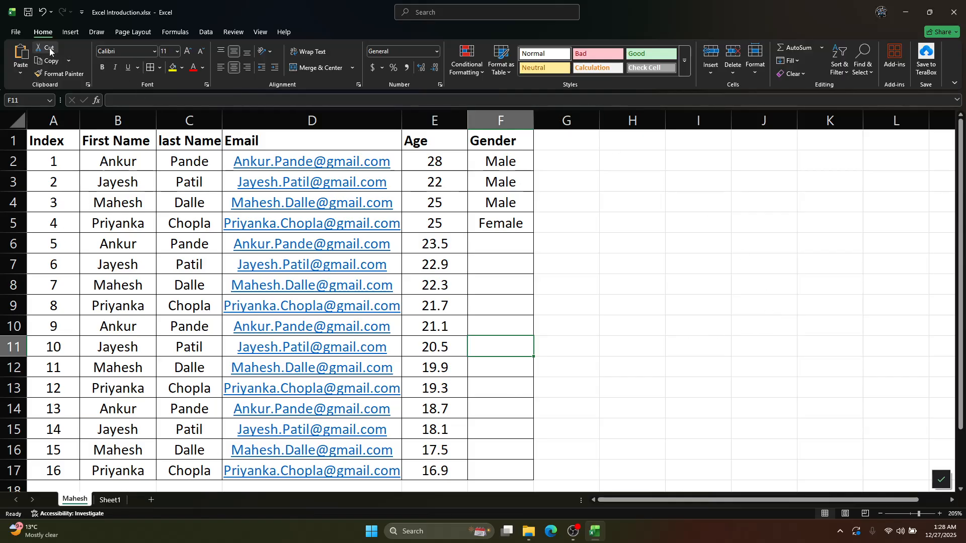
pyautogui.click(71, 32)
pyautogui.click(43, 31)
pyautogui.click(494, 308)
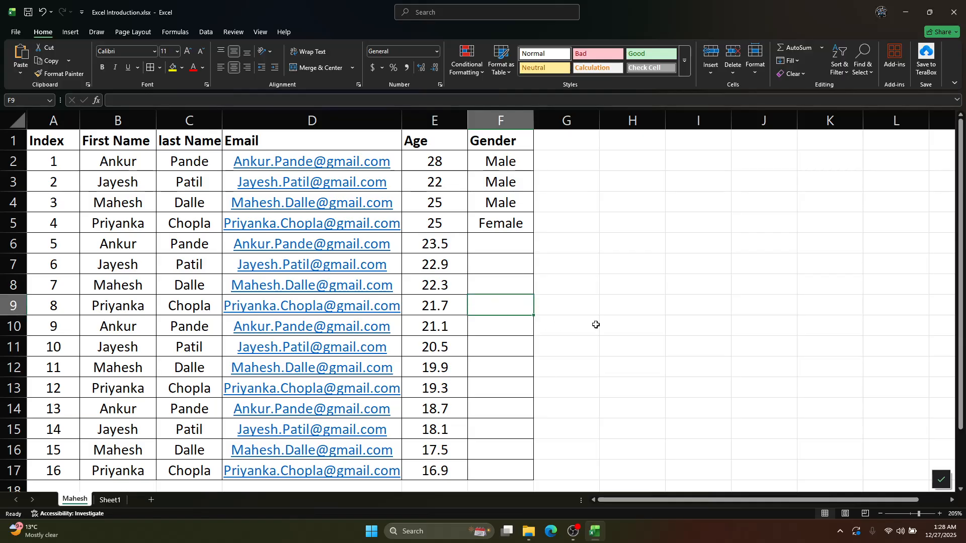
pyautogui.scroll(-2, 632, 319)
pyautogui.scroll(2, 632, 319)
pyautogui.hotkey('alt', 'Tab')
pyautogui.hotkey('alt', 'Tab')
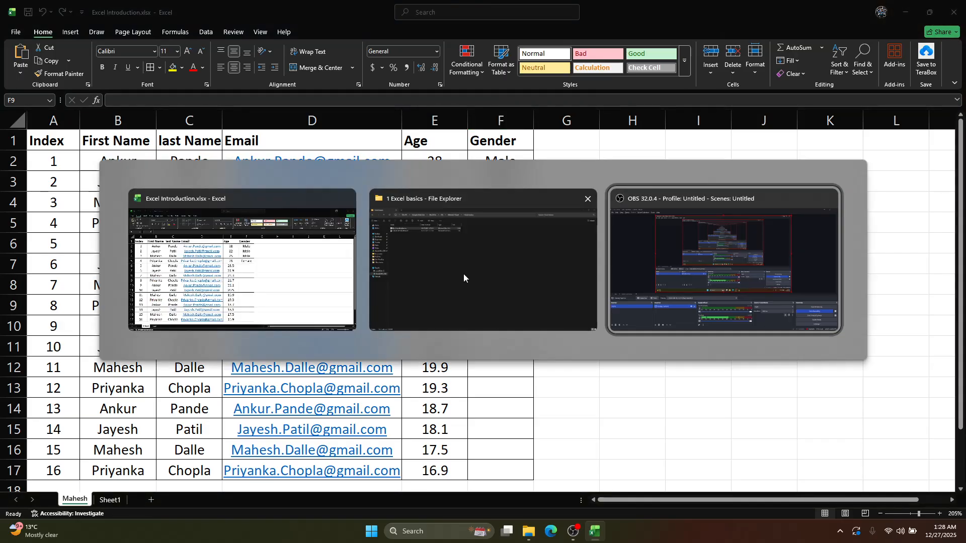